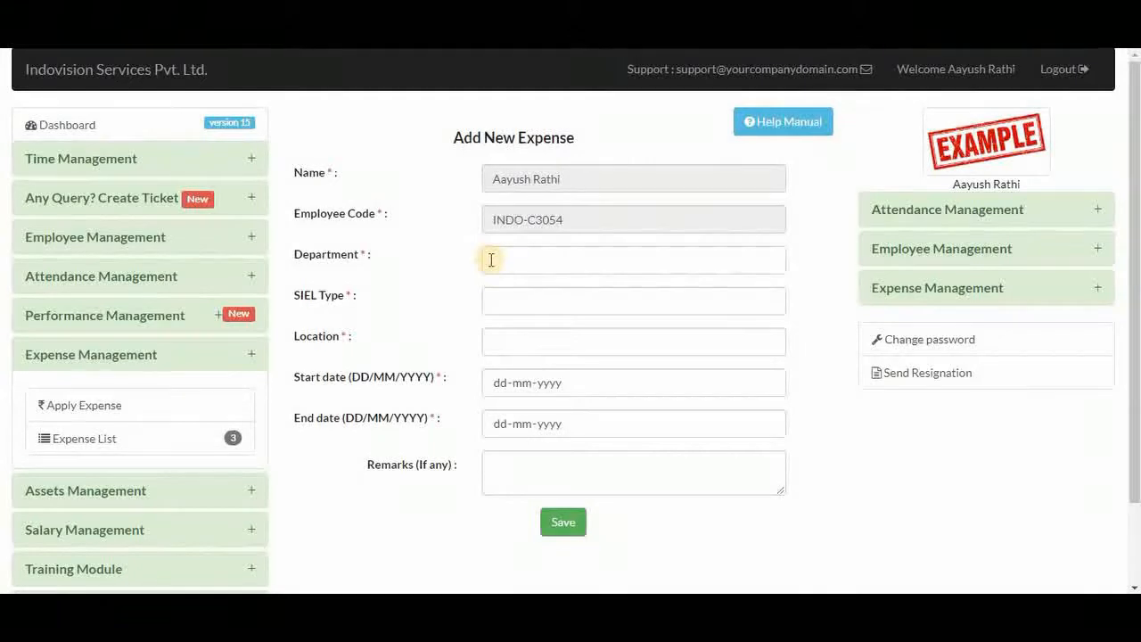
- Fill in the new expense with department IT, SIEL type "software developer" and location "Sultanpur, New Delhi"
left_click(490, 260)
type("IT")
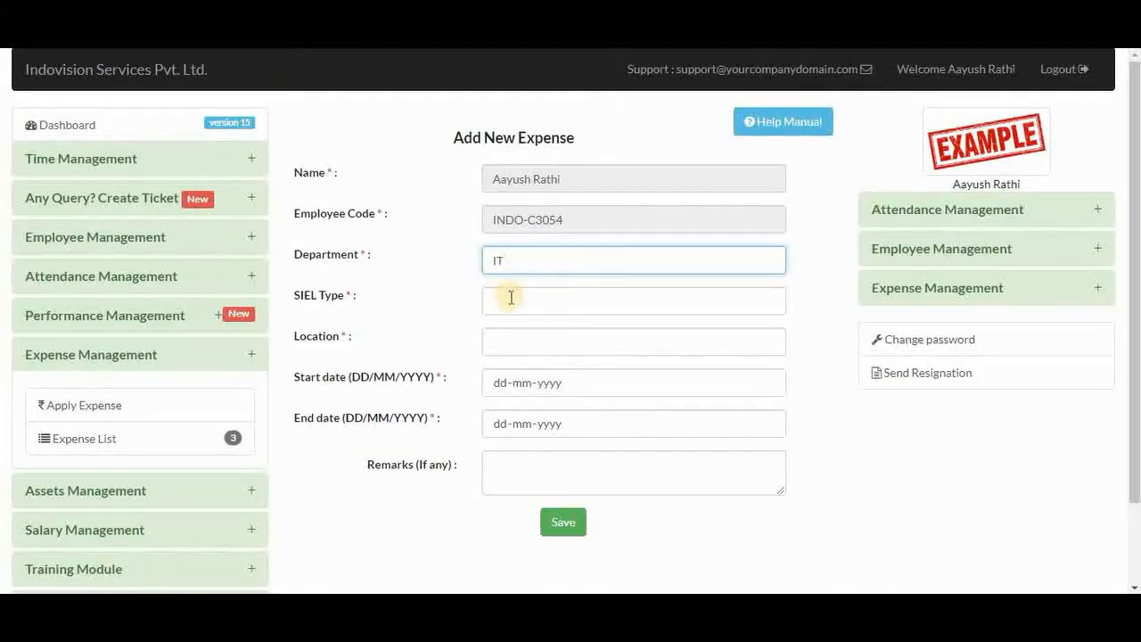
left_click(600, 300)
type("software developer")
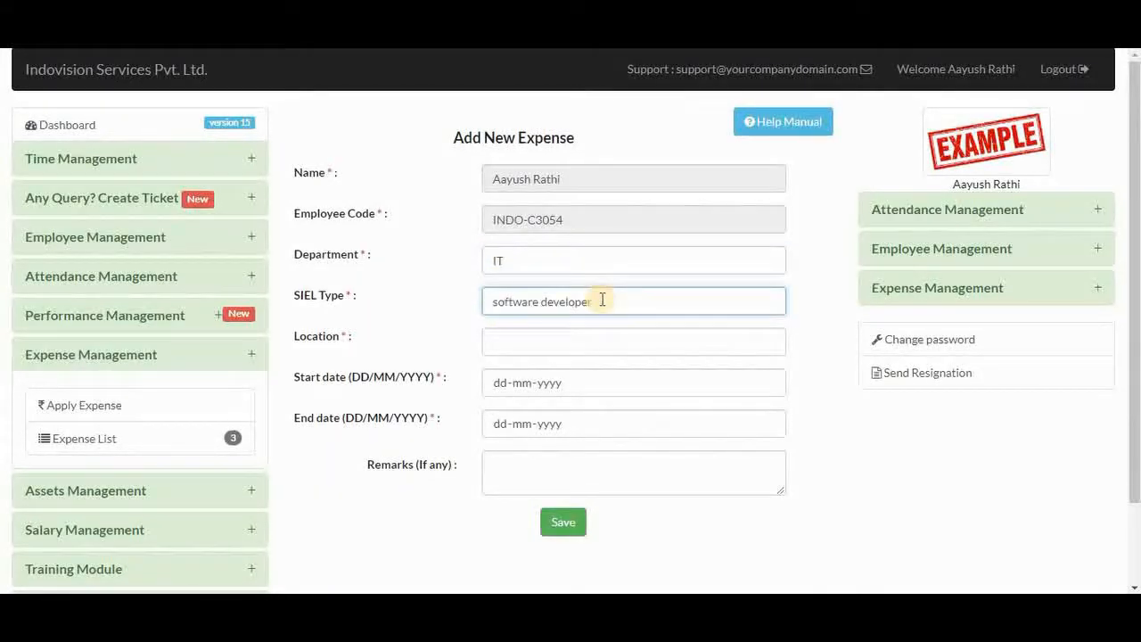
left_click(619, 344)
type("Sultanpur, New Delhi")
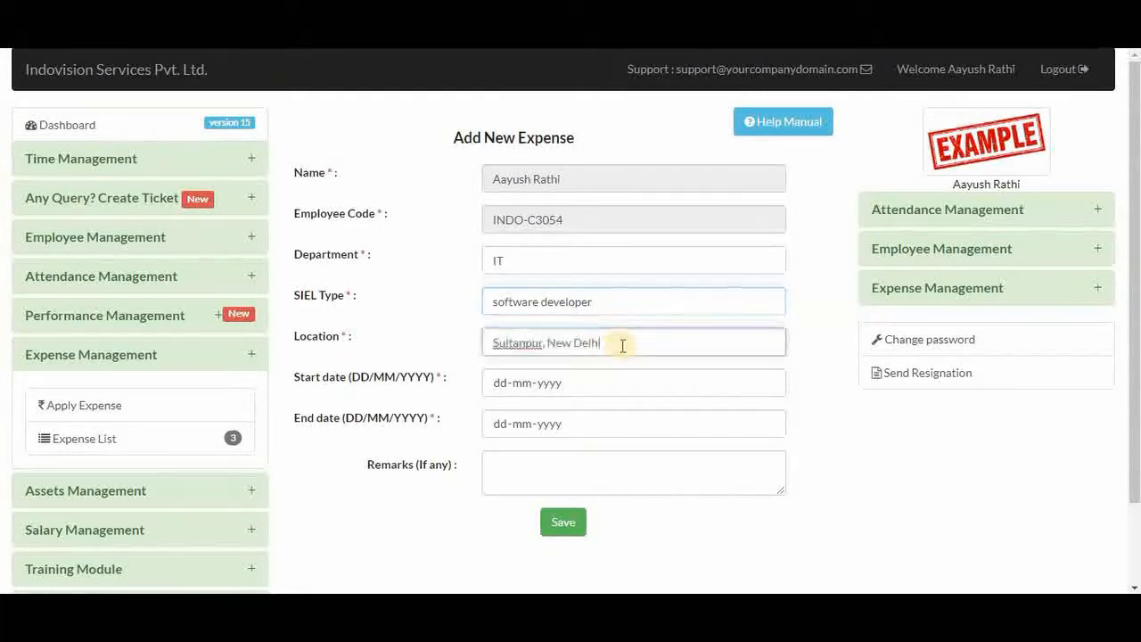
- Set the expense's start date to 16-07-2019 and its end date to 18-07-2019
left_click(568, 384)
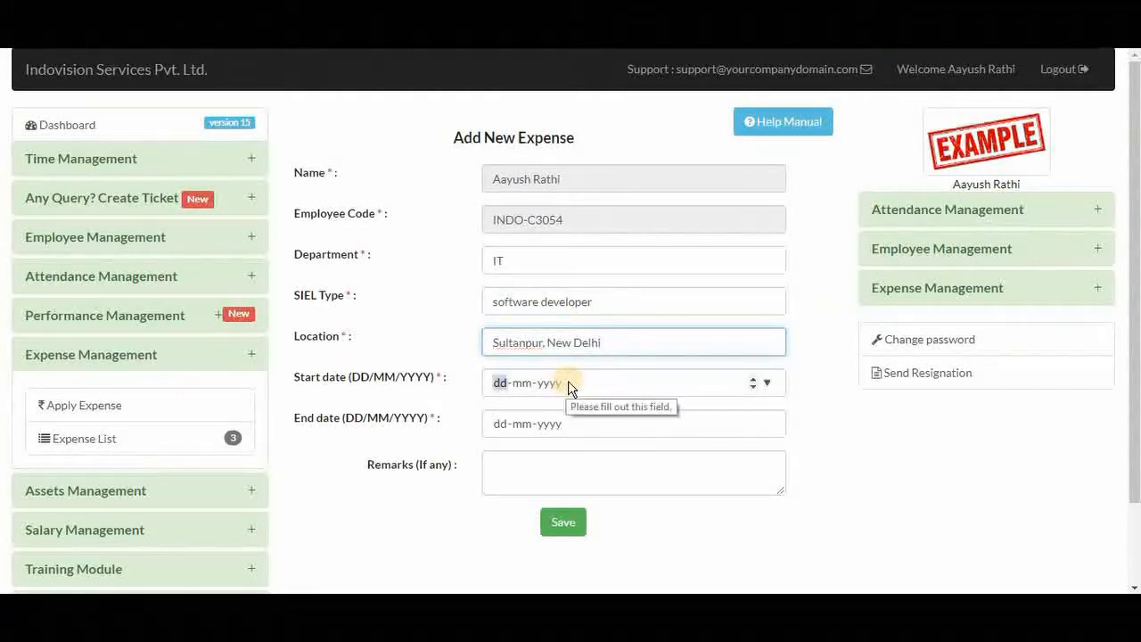
left_click(769, 384)
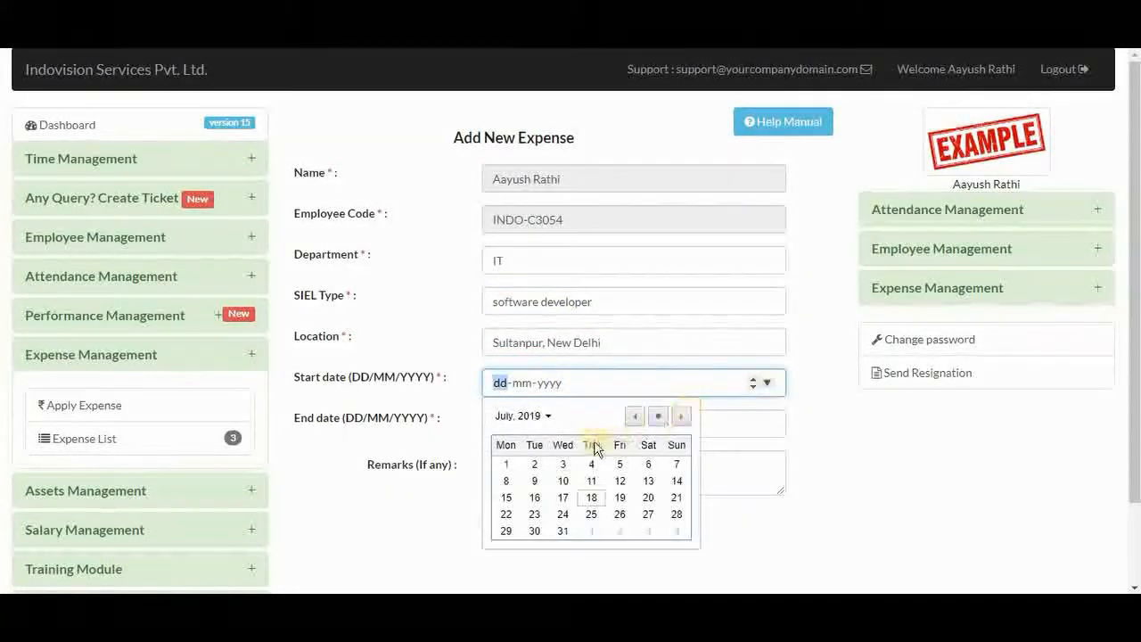
left_click(536, 497)
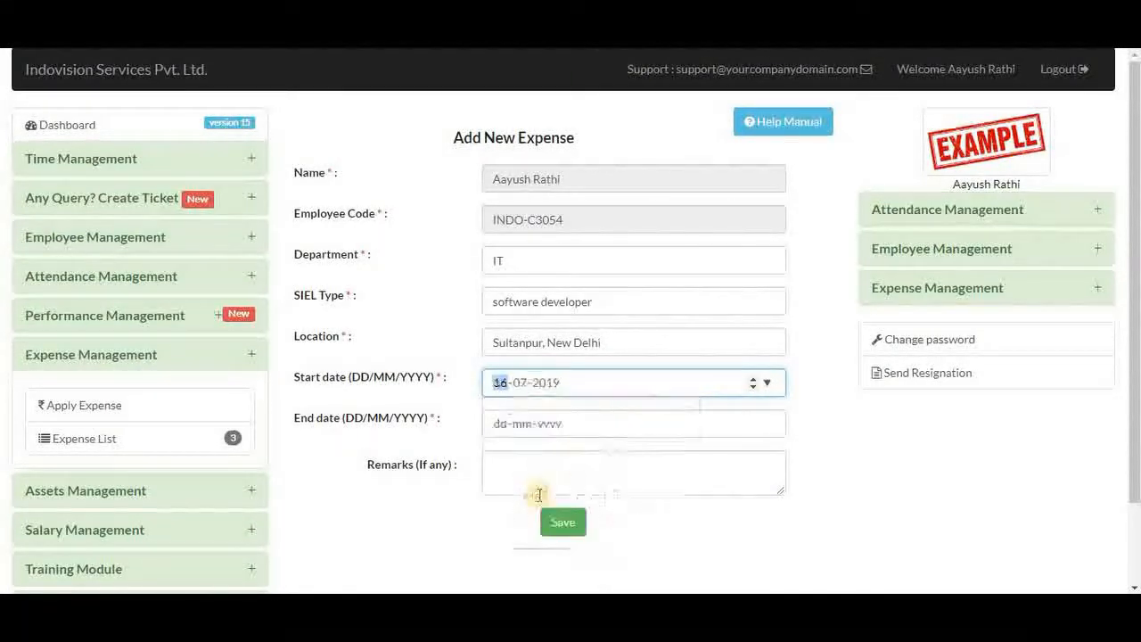
left_click(768, 426)
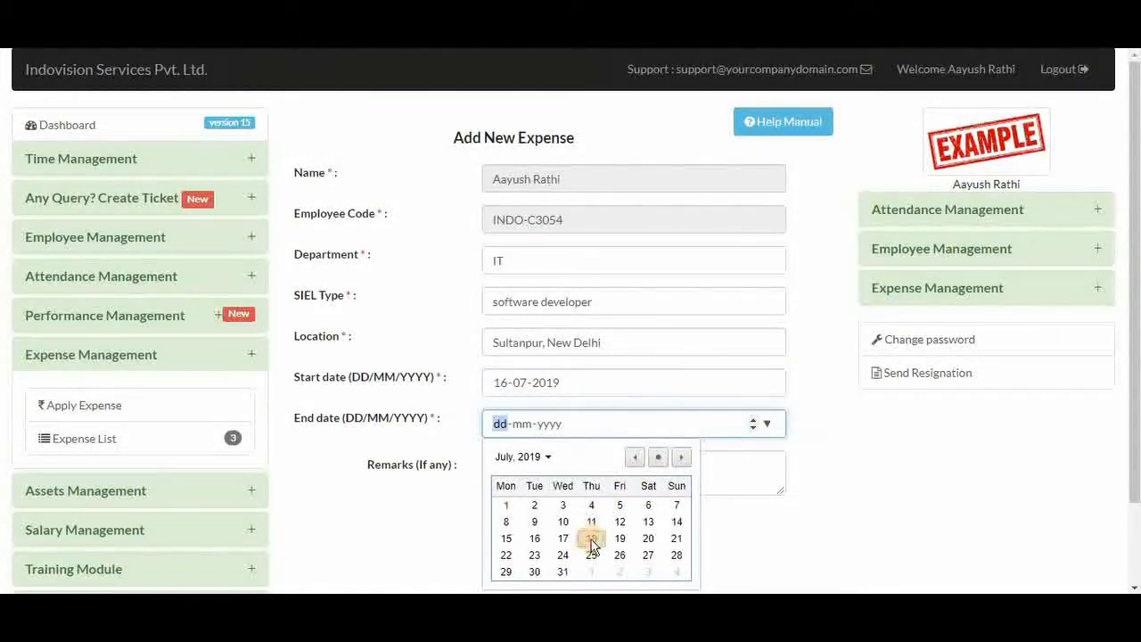
left_click(591, 539)
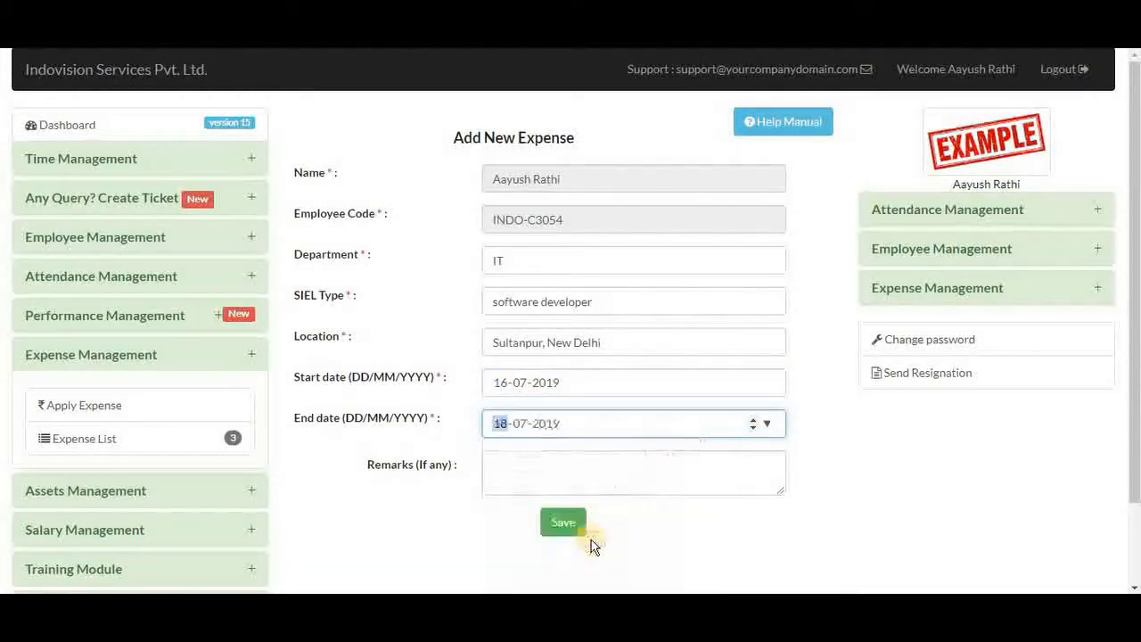
- Enter the remark "testing purpose, video" and save the new expense
left_click(507, 465)
type("testing purpose, video")
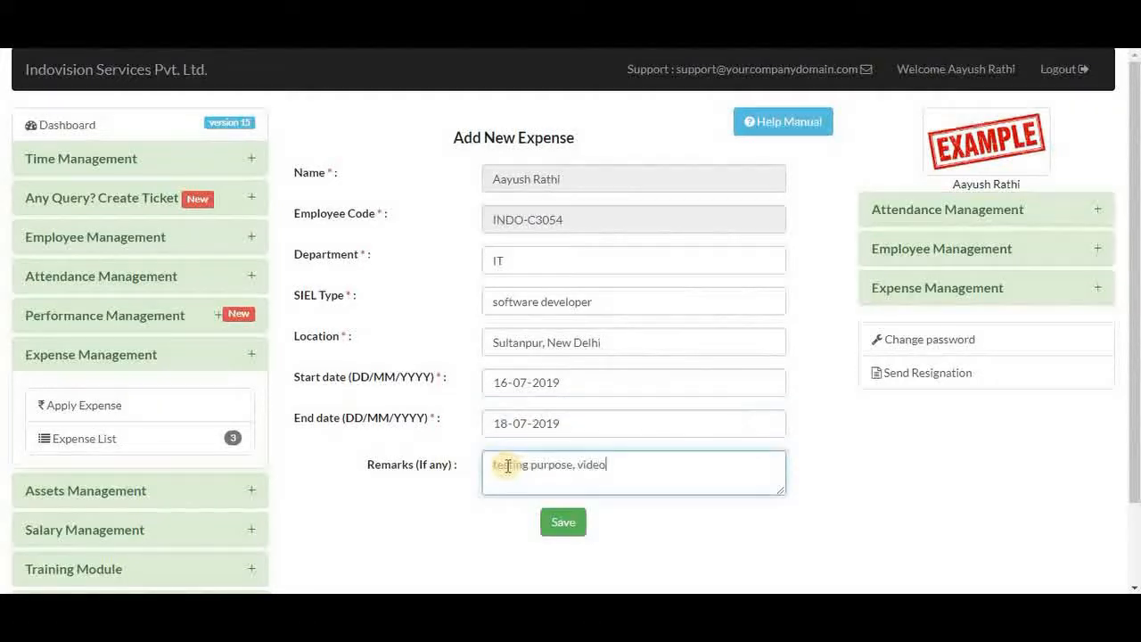
left_click(560, 525)
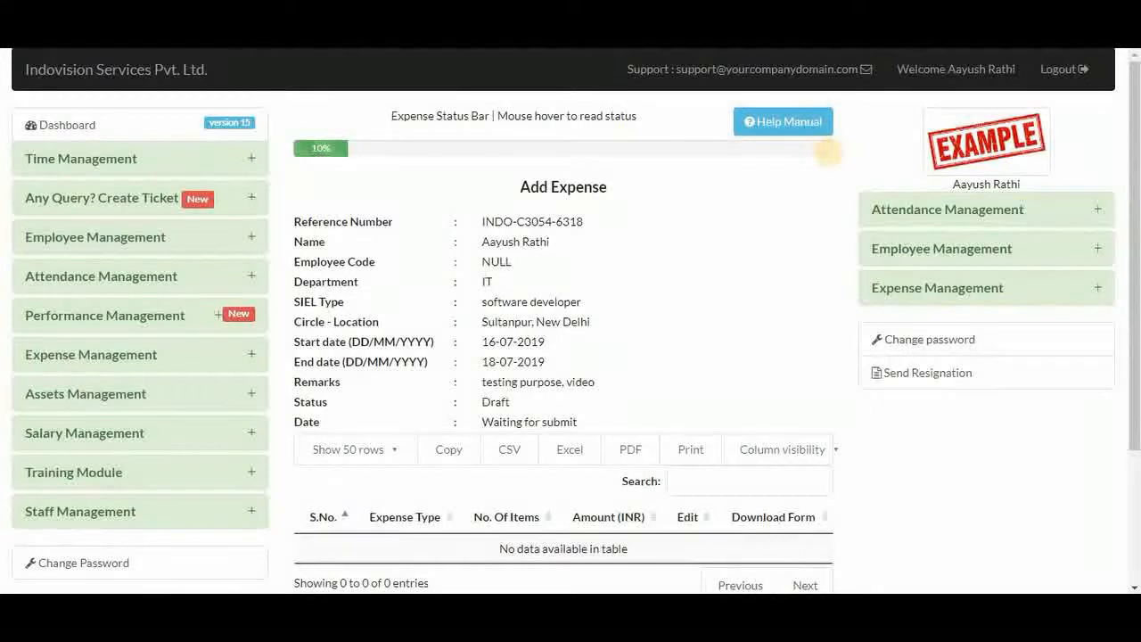
- Choose Local Conveyance as the expense type and proceed to its entry page
mouse_move(328, 161)
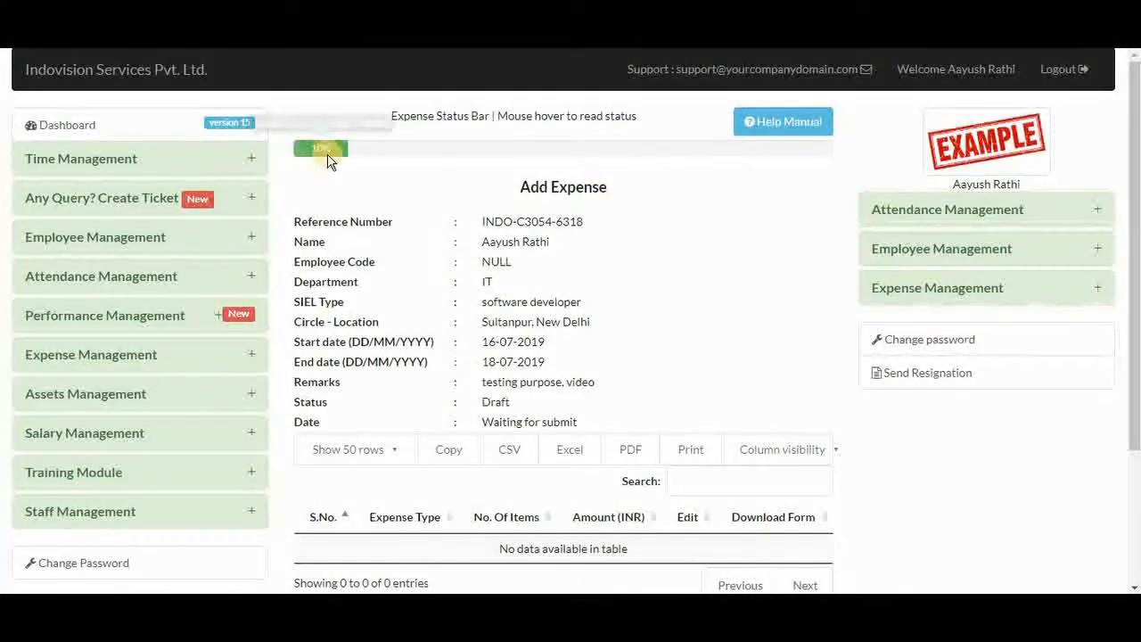
scroll(770, 331, "down", 3)
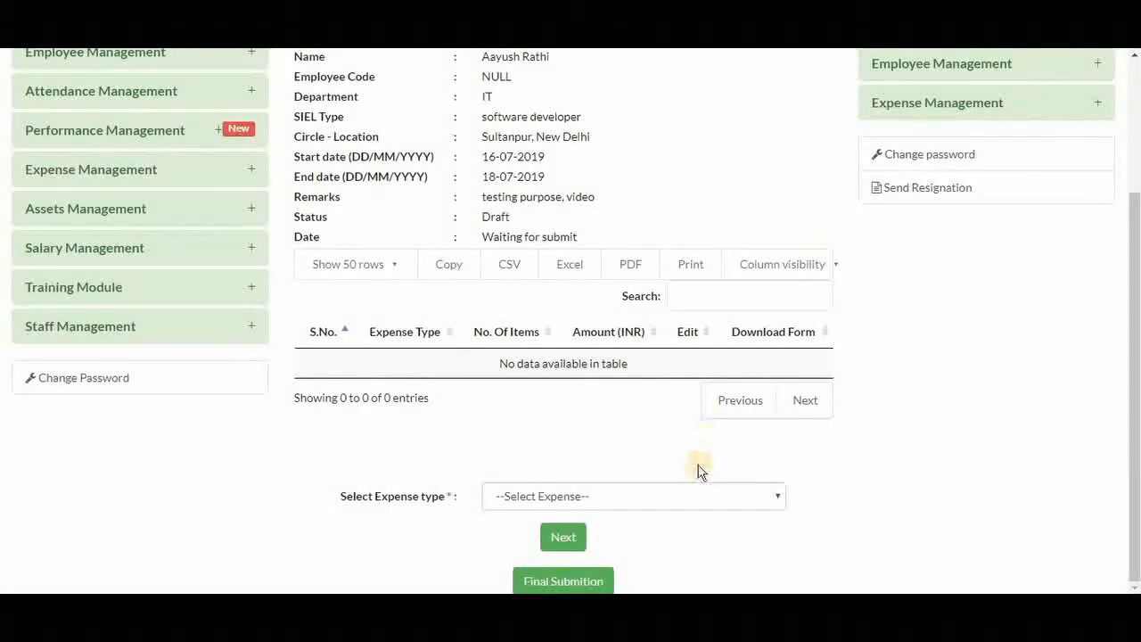
left_click(689, 498)
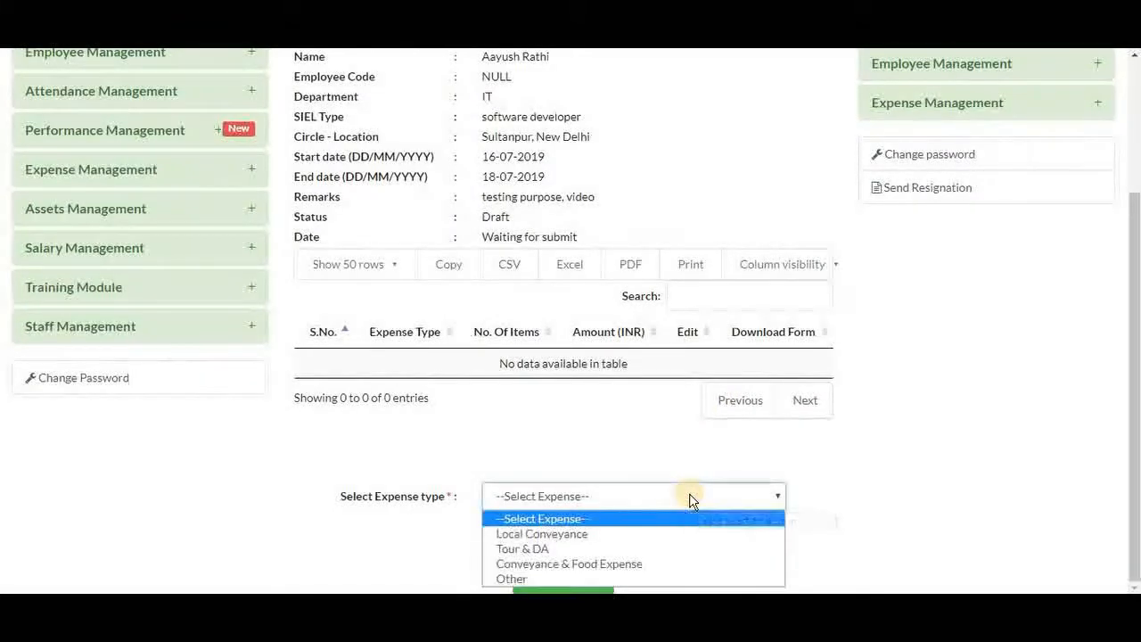
left_click(591, 535)
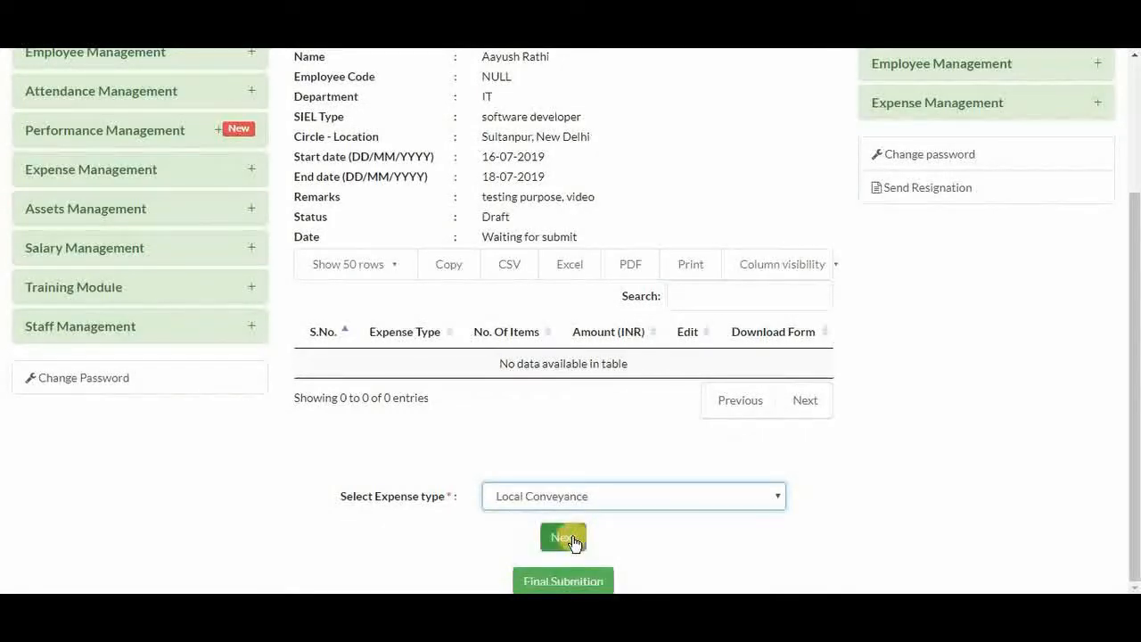
left_click(574, 537)
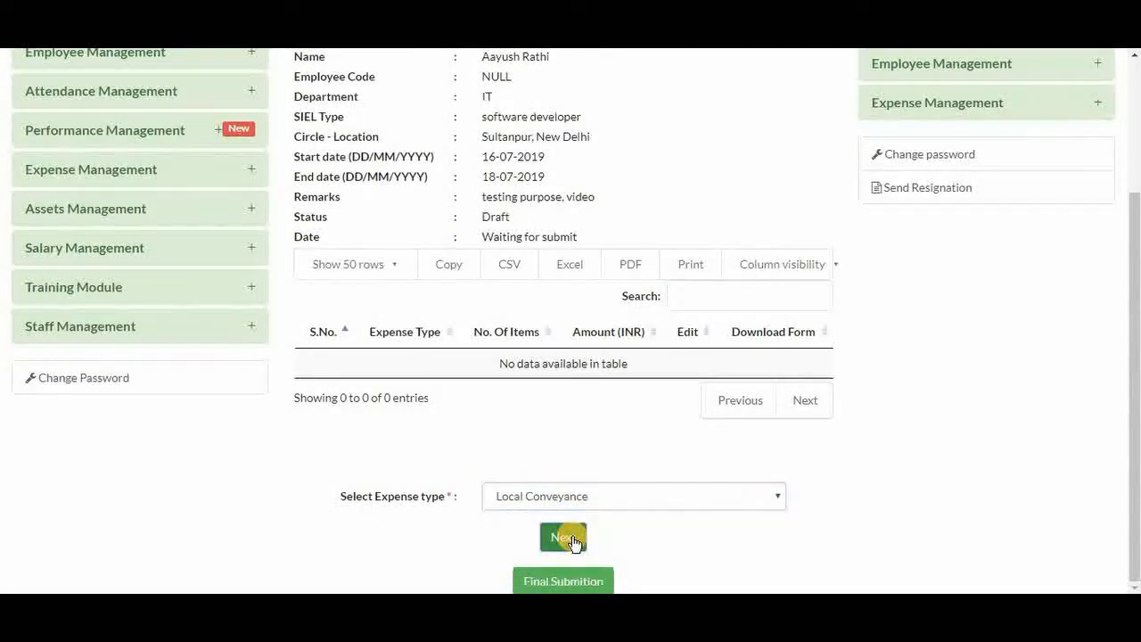
- Add a new row to the local conveyance expense and set its expense date to 16-07-2019
scroll(571, 542, "down", 3)
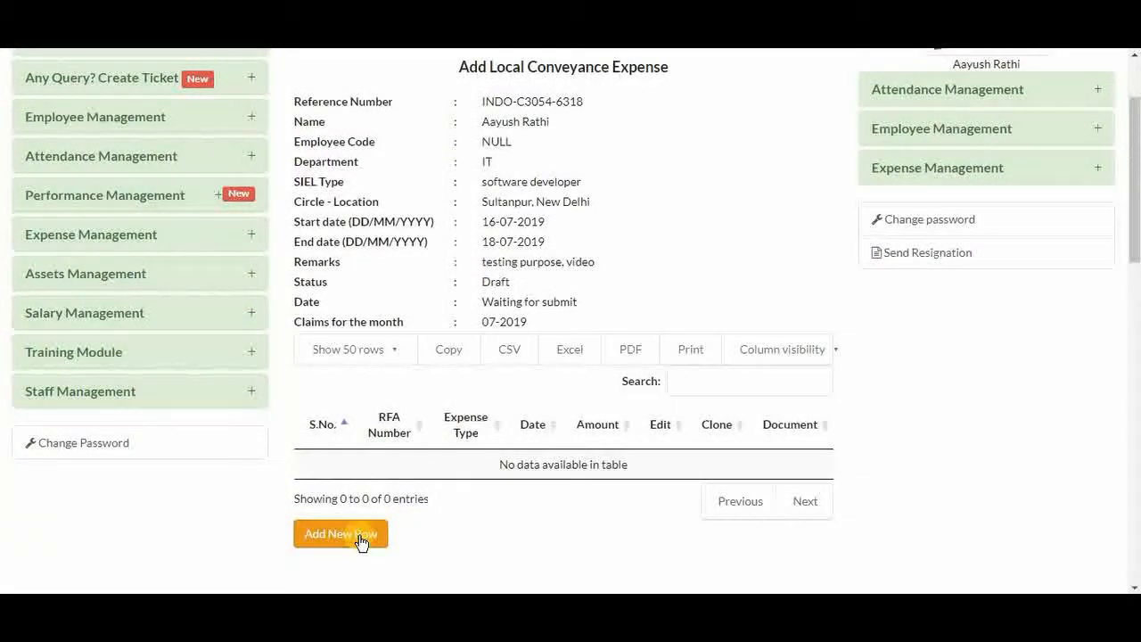
left_click(341, 533)
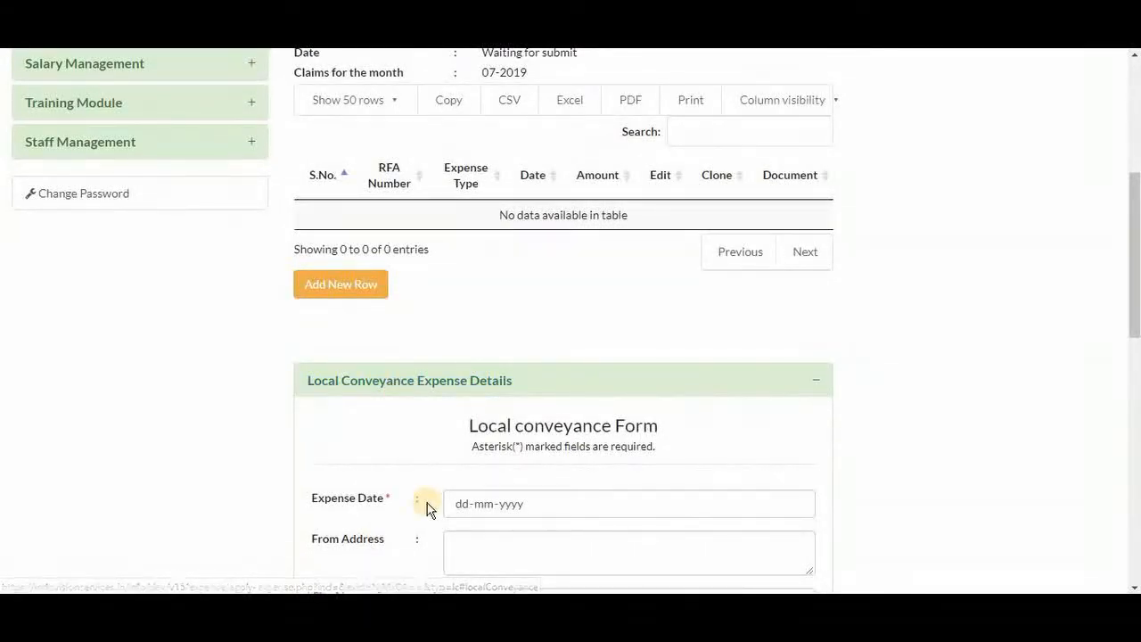
scroll(425, 505, "down", 2)
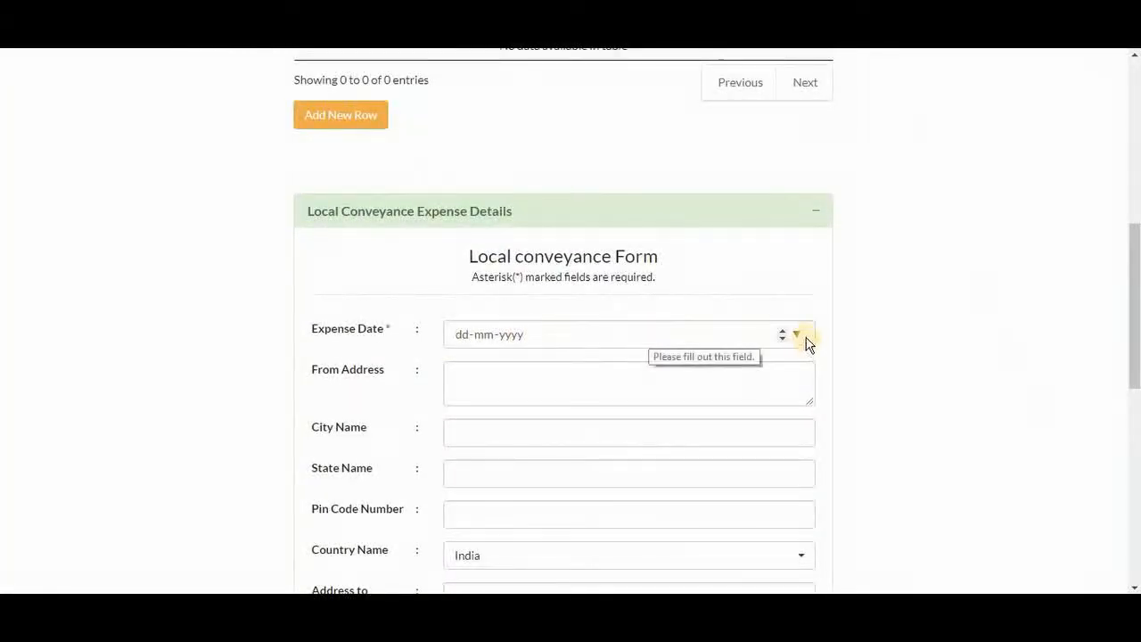
left_click(798, 335)
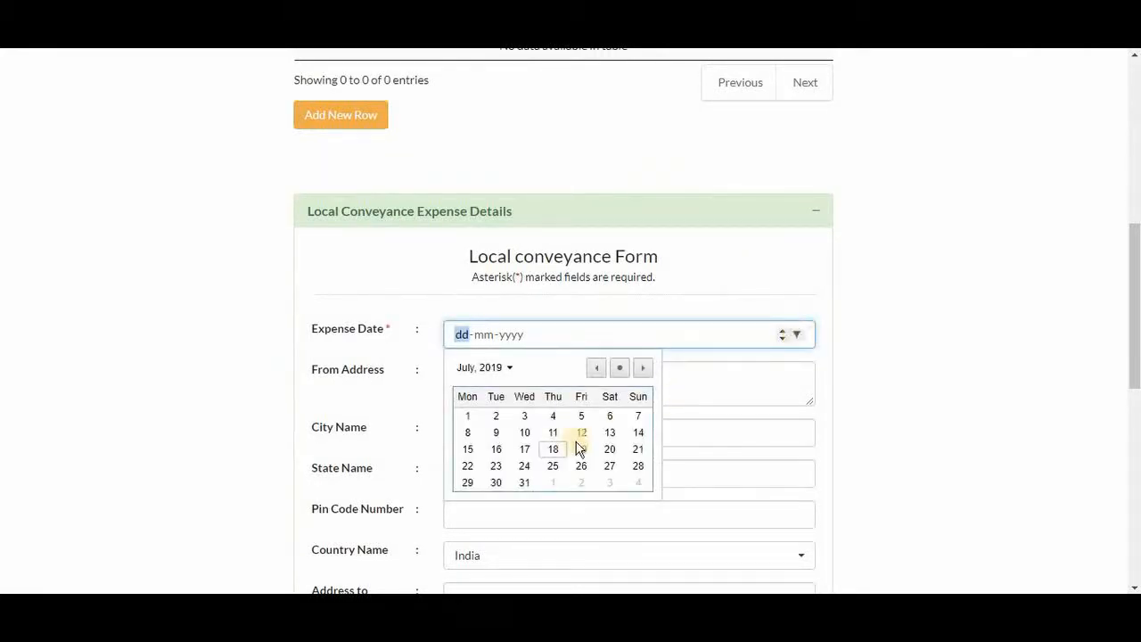
left_click(497, 451)
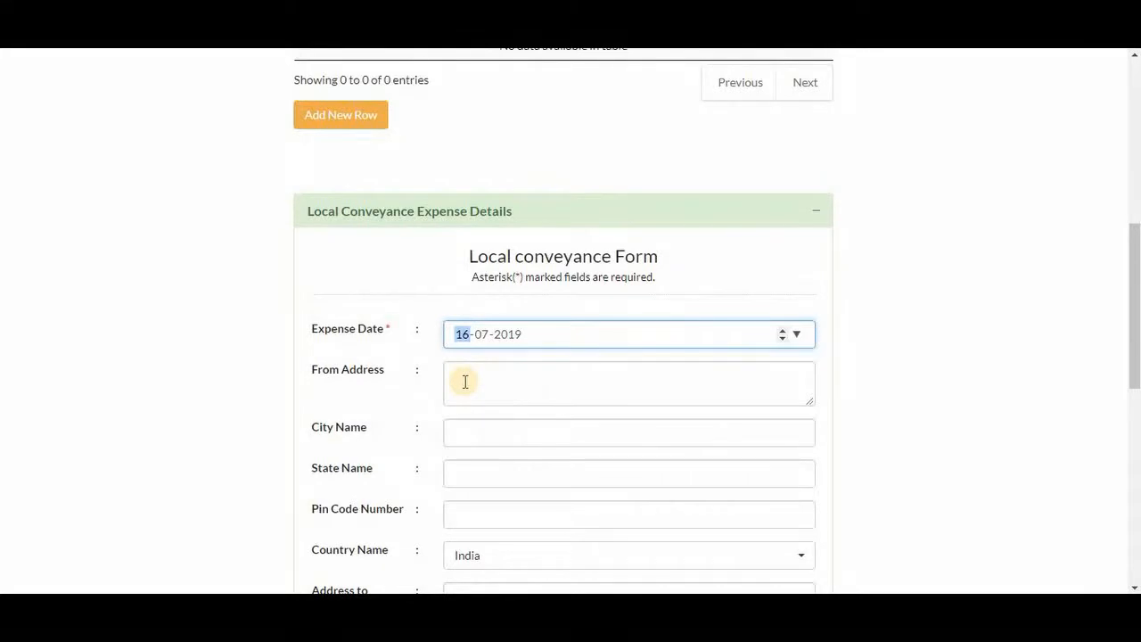
- Fill in the From Address with its postal code, city New Delhi and state Delhi, keeping India as the country
left_click(731, 380)
type("address of anywhere in Sultanpur, Delhi-110030")
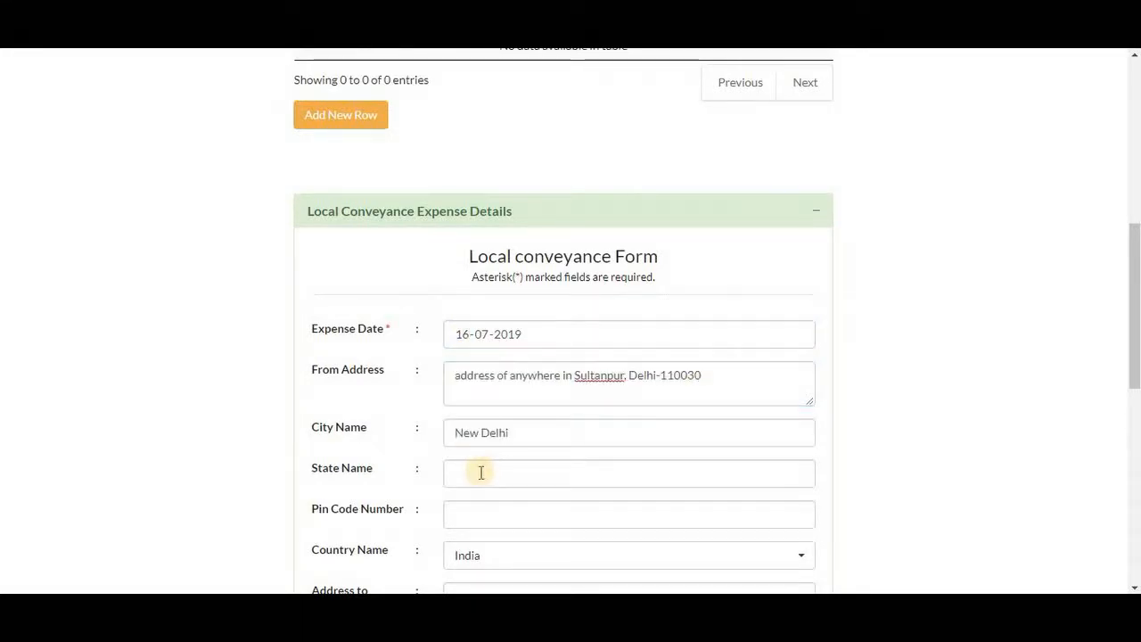
left_click(480, 472)
type("Delhi")
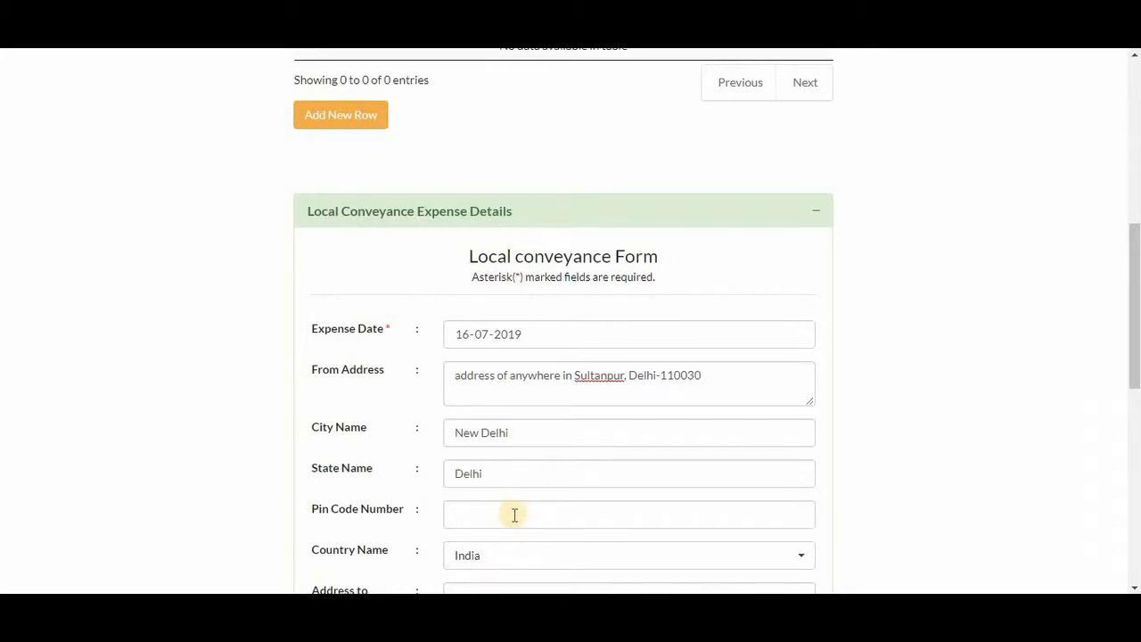
left_click(515, 514)
type("110030")
left_click(519, 554)
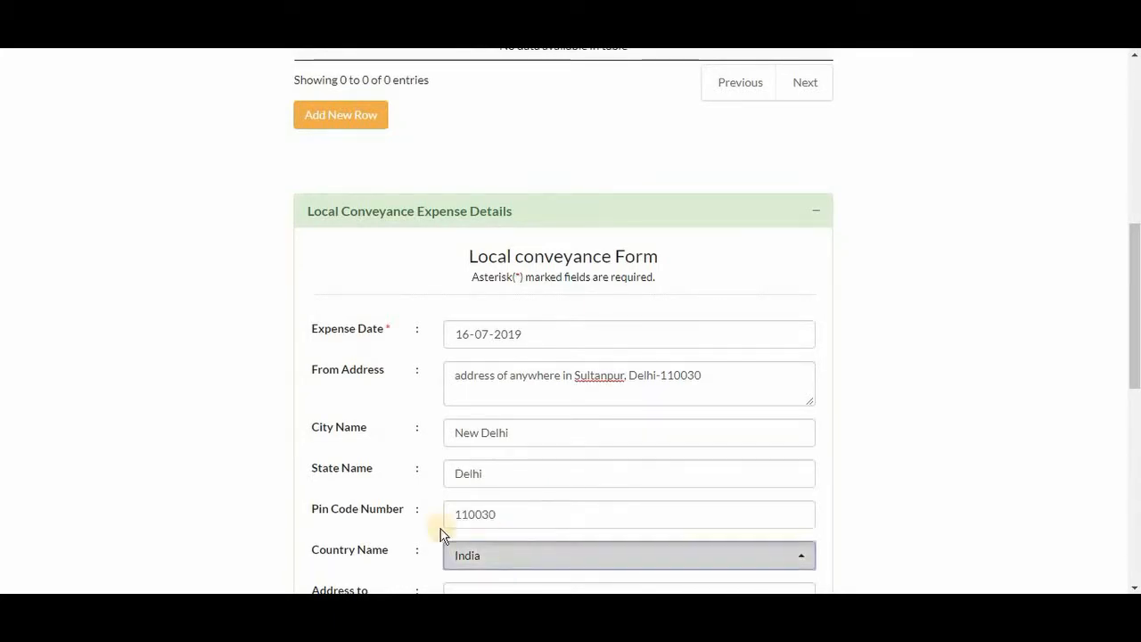
left_click(419, 517)
- Fill in the destination address with its postal code, city "New delhi" and state Delhi
scroll(421, 524, "down", 2)
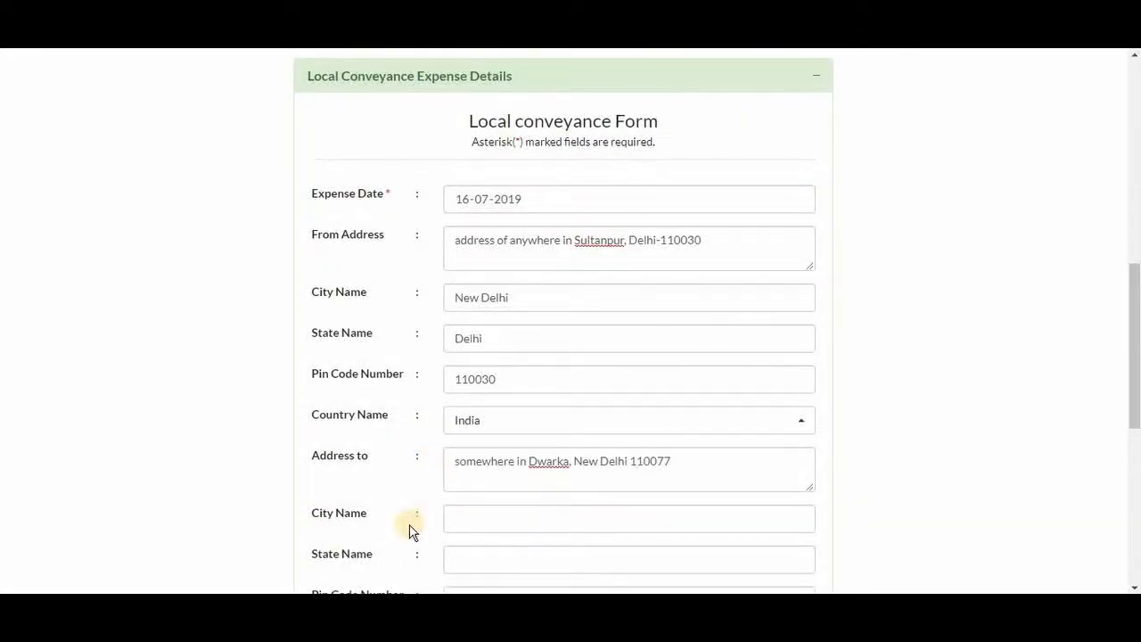
scroll(410, 531, "down", 2)
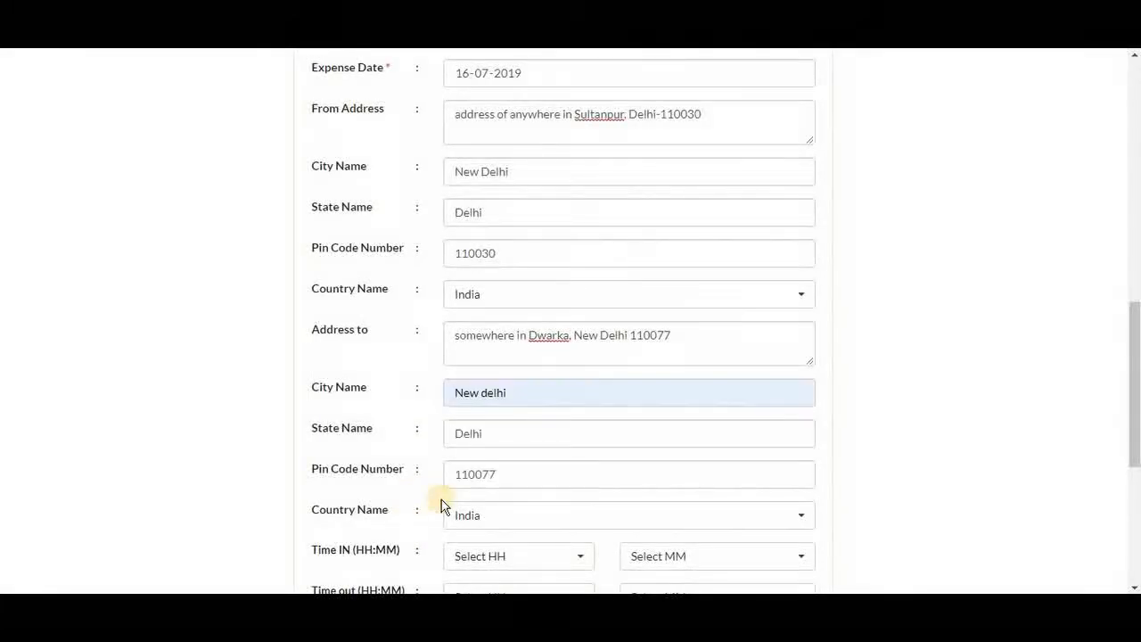
scroll(438, 502, "down", 1)
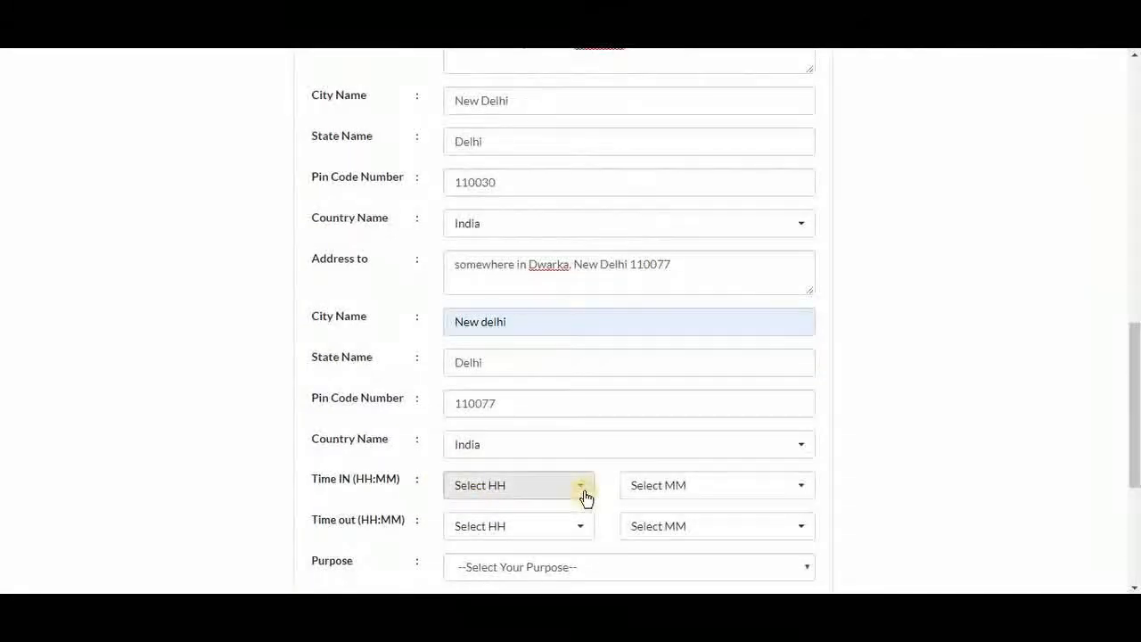
- Set the Time IN of the local conveyance entry to 09:30
left_click(584, 496)
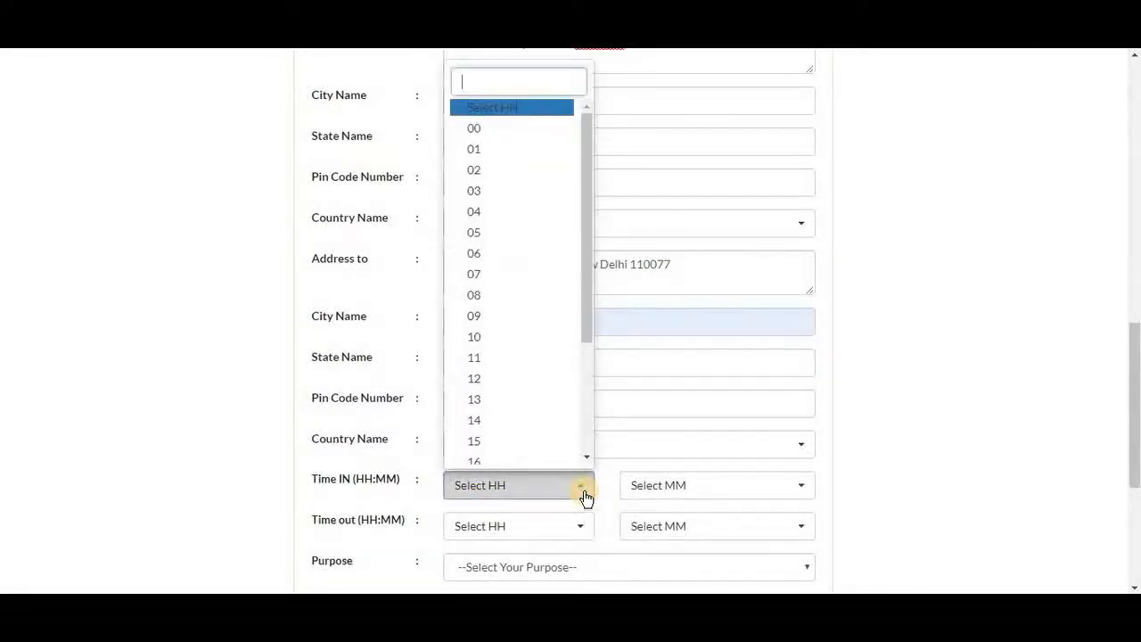
left_click(507, 316)
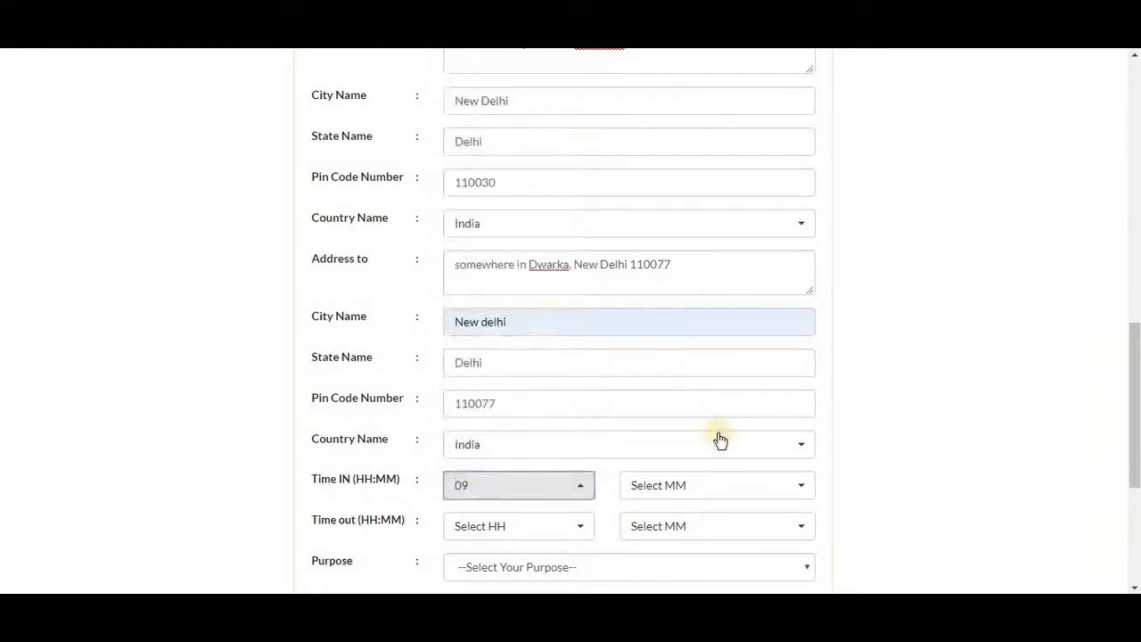
left_click(727, 487)
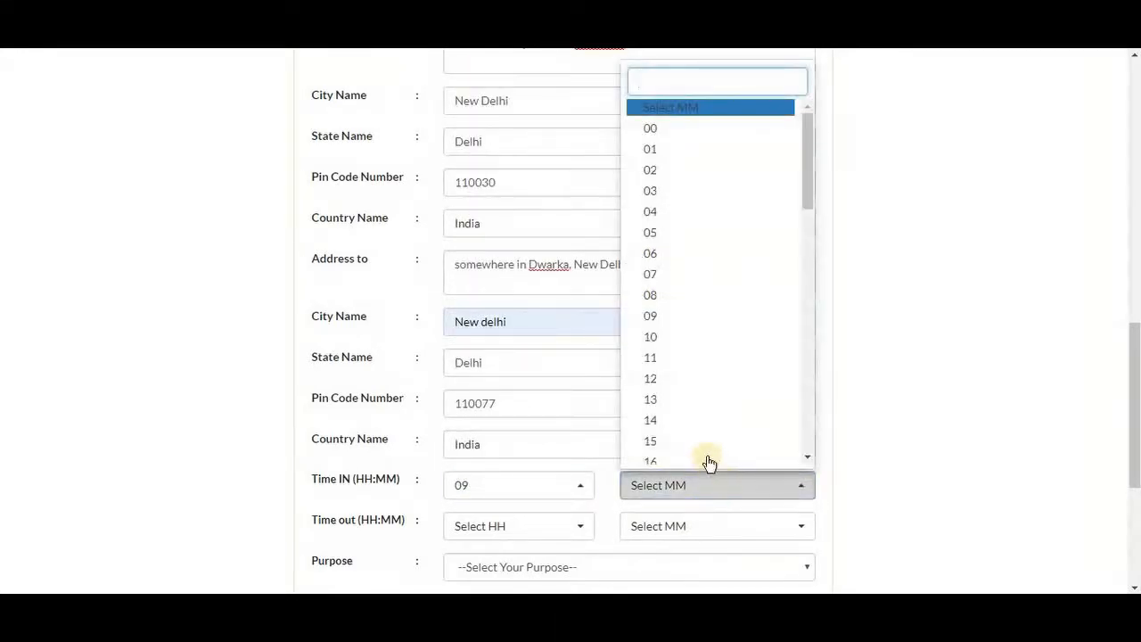
scroll(701, 427, "down", 5)
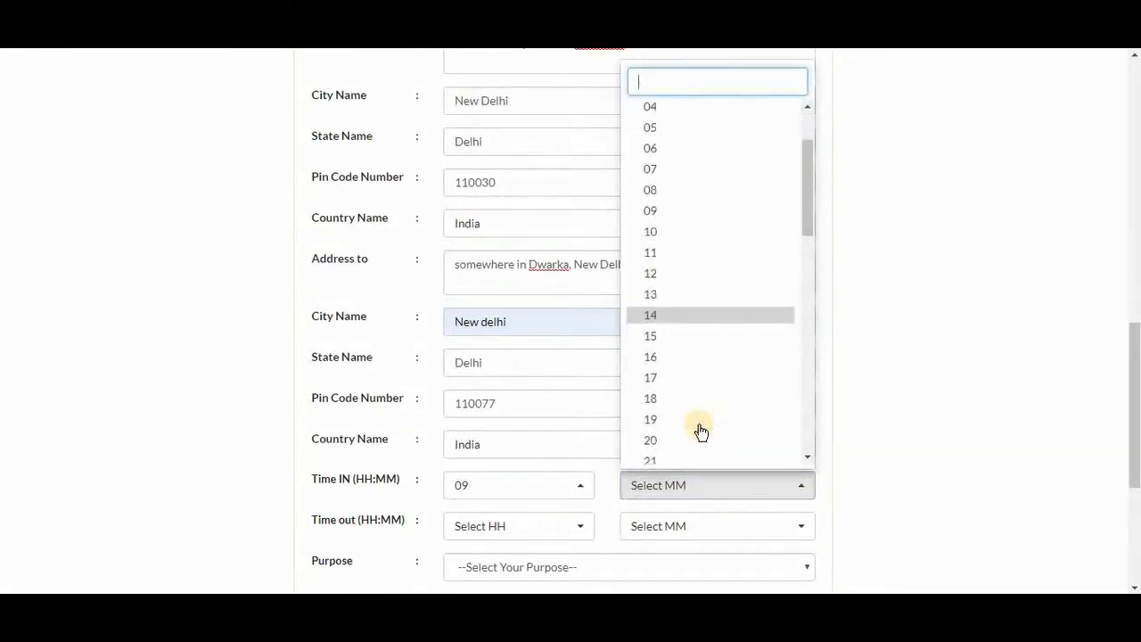
scroll(699, 420, "down", 3)
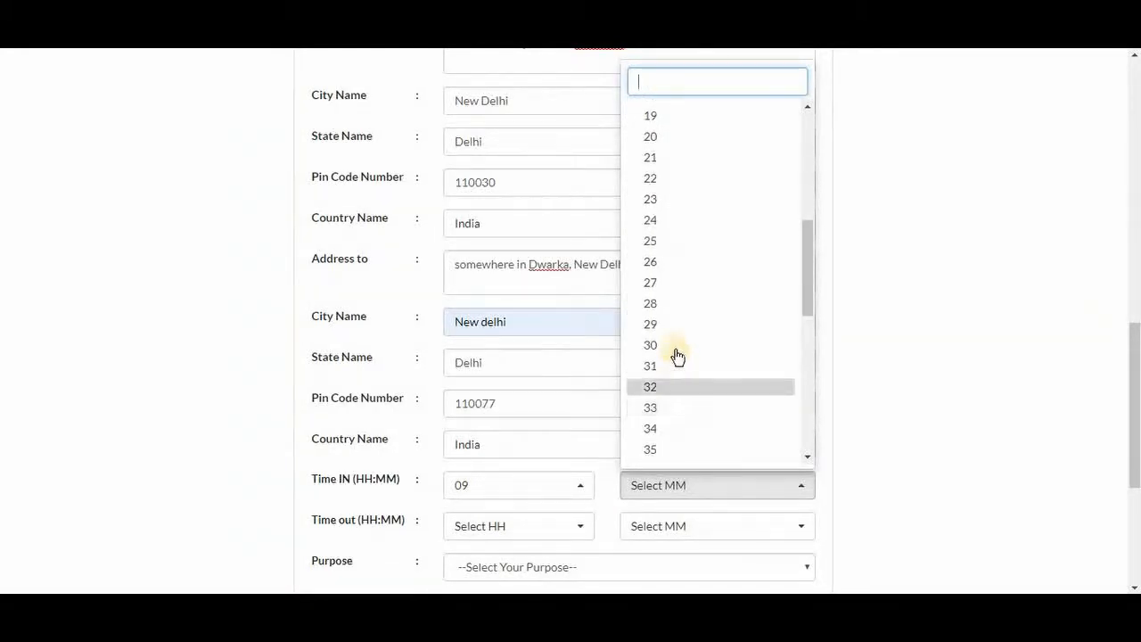
left_click(678, 352)
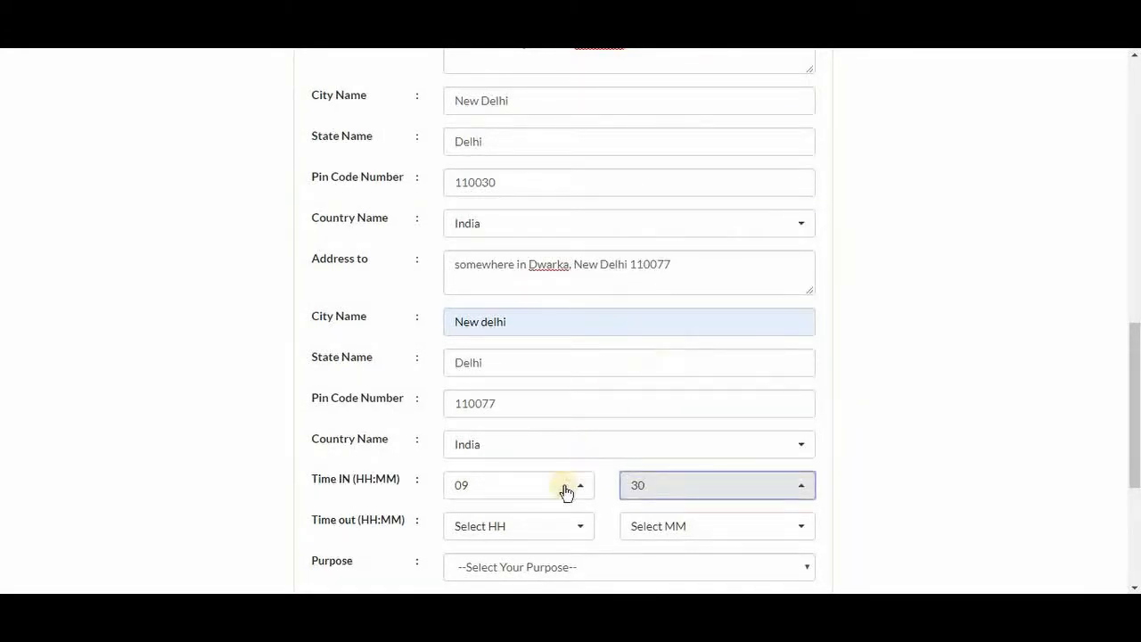
- Set the Time out of the local conveyance entry to 18:00
left_click(565, 530)
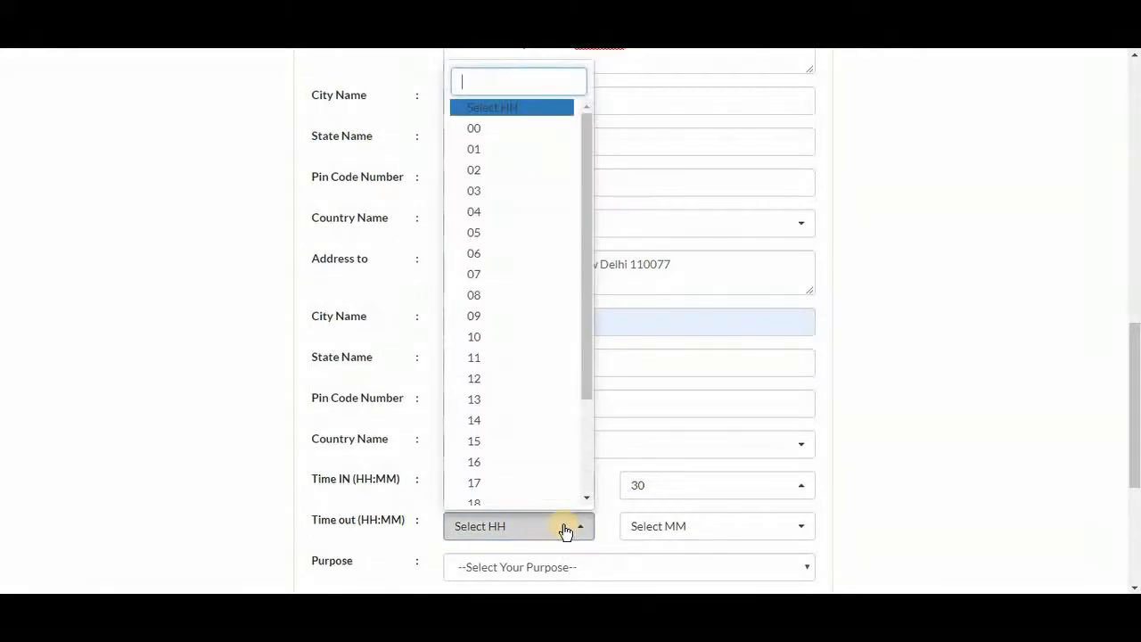
left_click(506, 502)
left_click(653, 527)
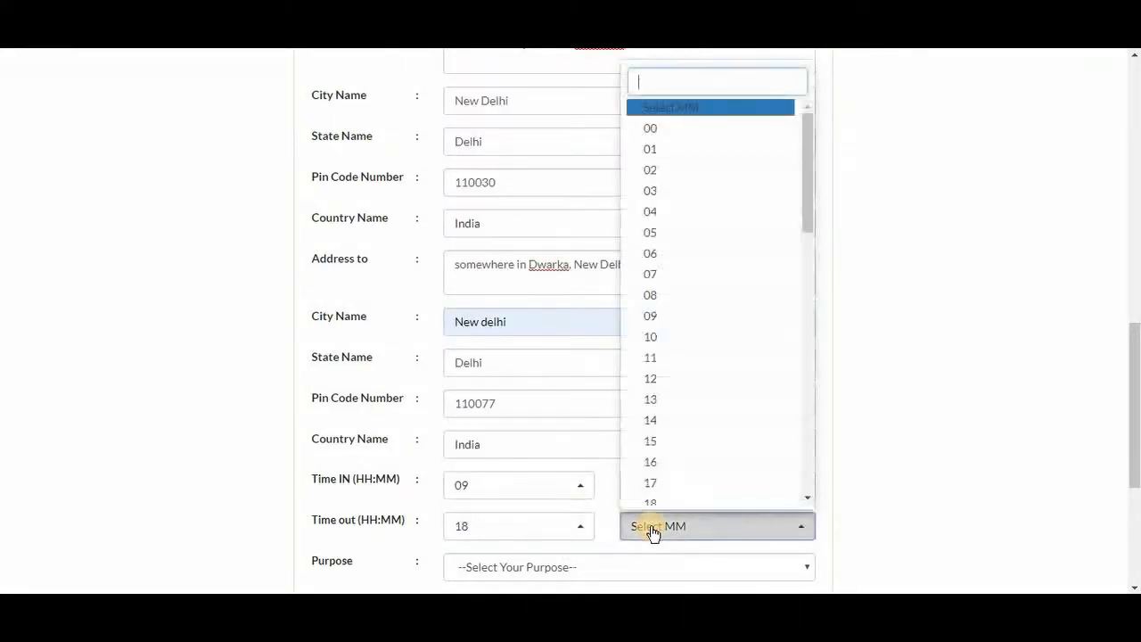
left_click(652, 128)
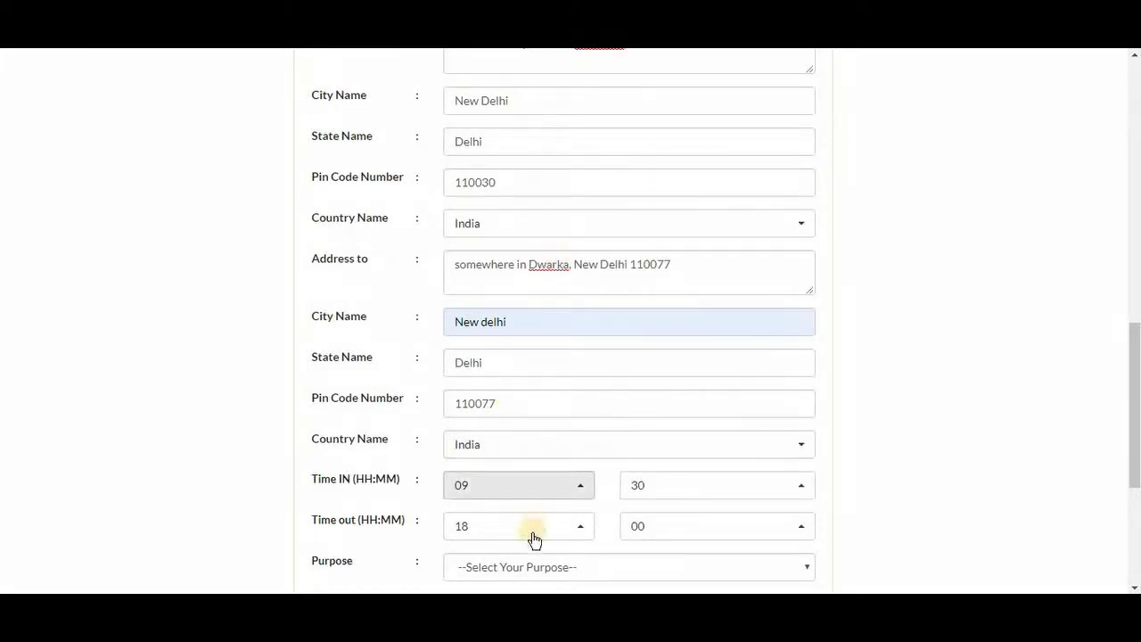
- Set the purpose of the local conveyance entry to Site visit and the mode of travel to Cab
left_click(533, 569)
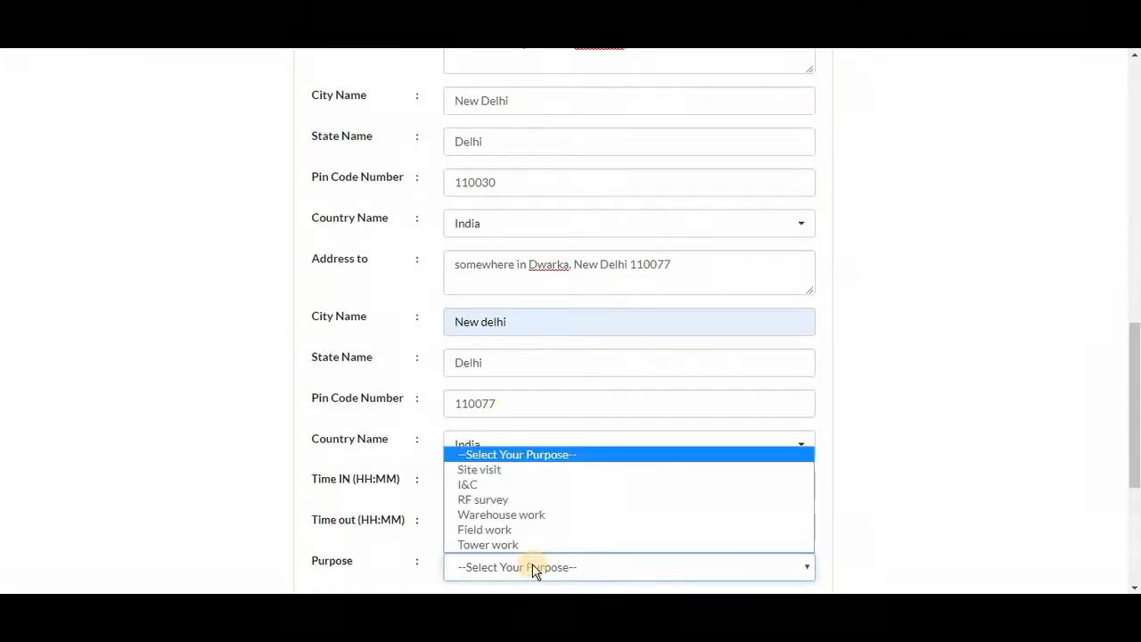
left_click(526, 471)
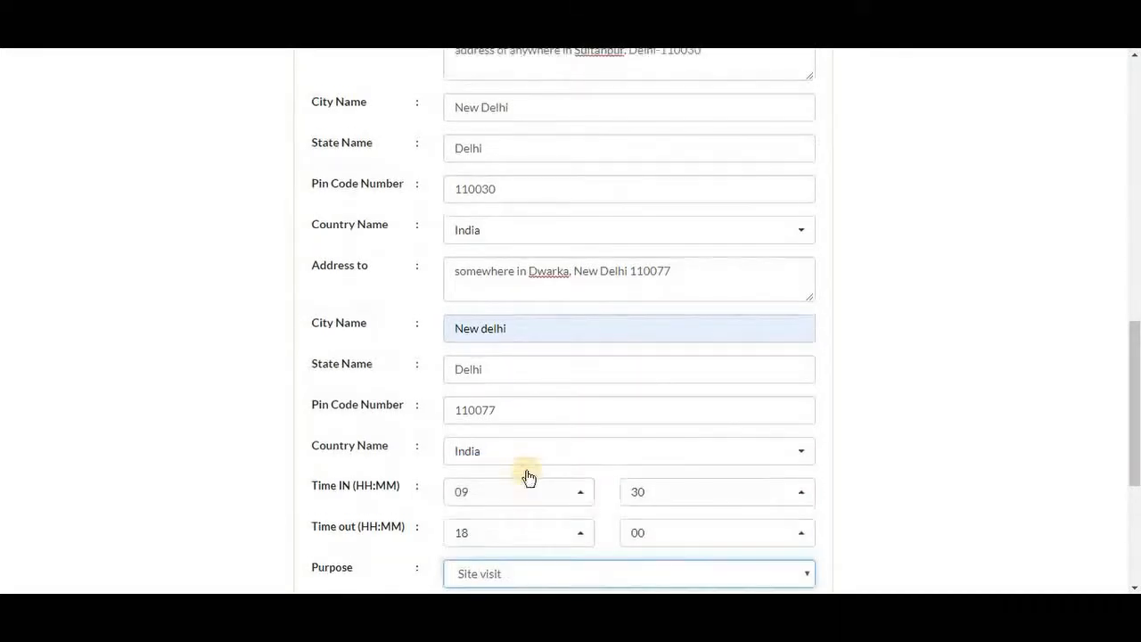
scroll(526, 473, "down", 2)
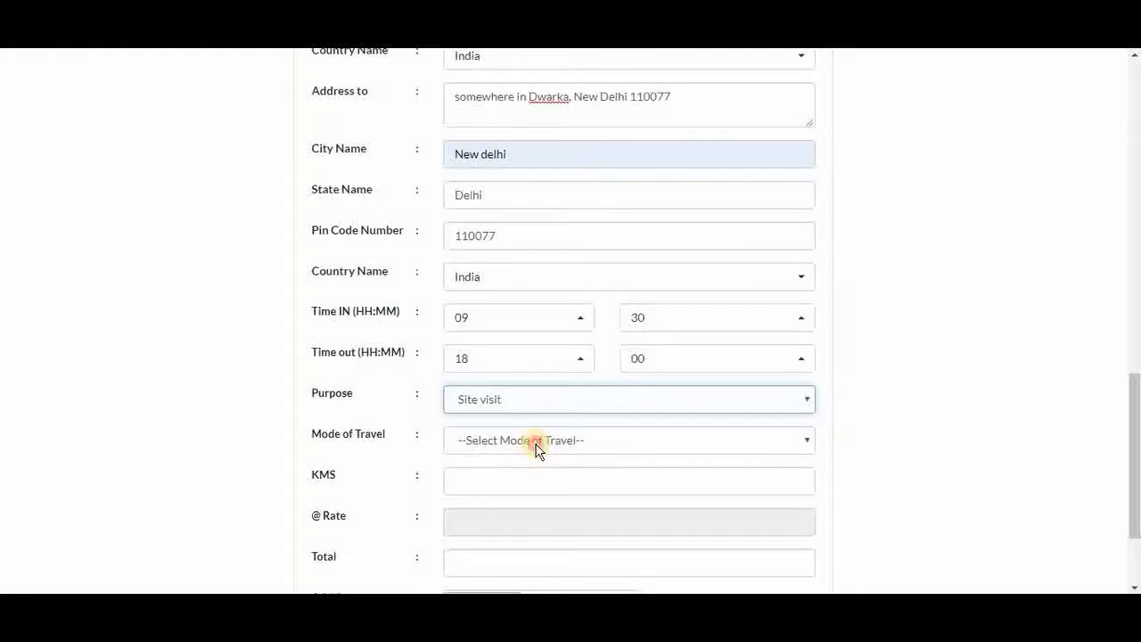
left_click(536, 450)
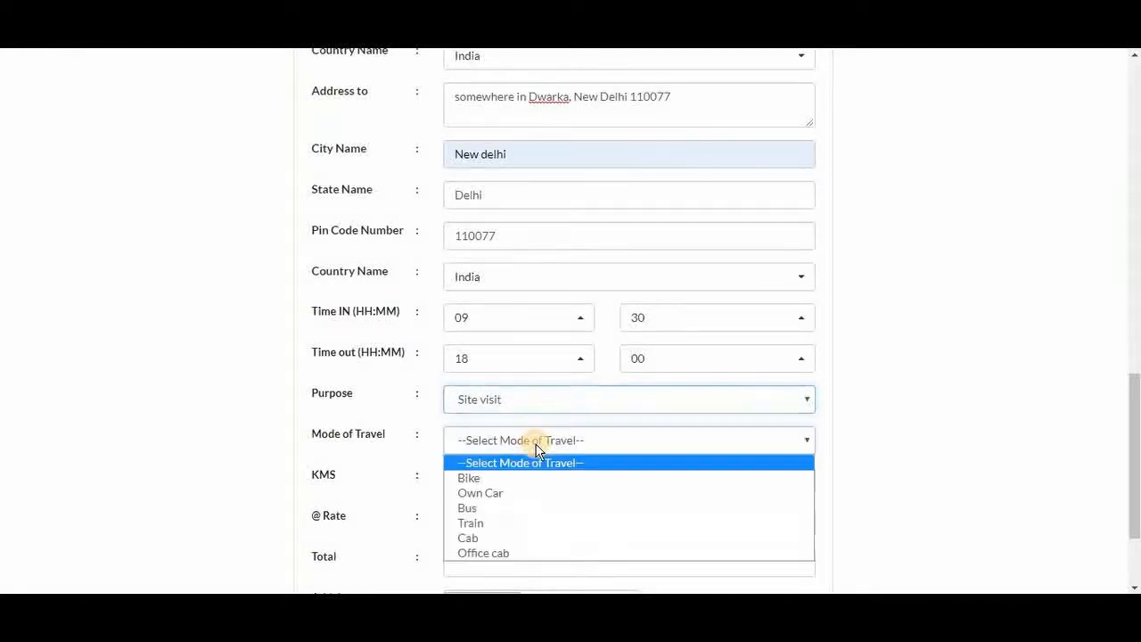
left_click(503, 537)
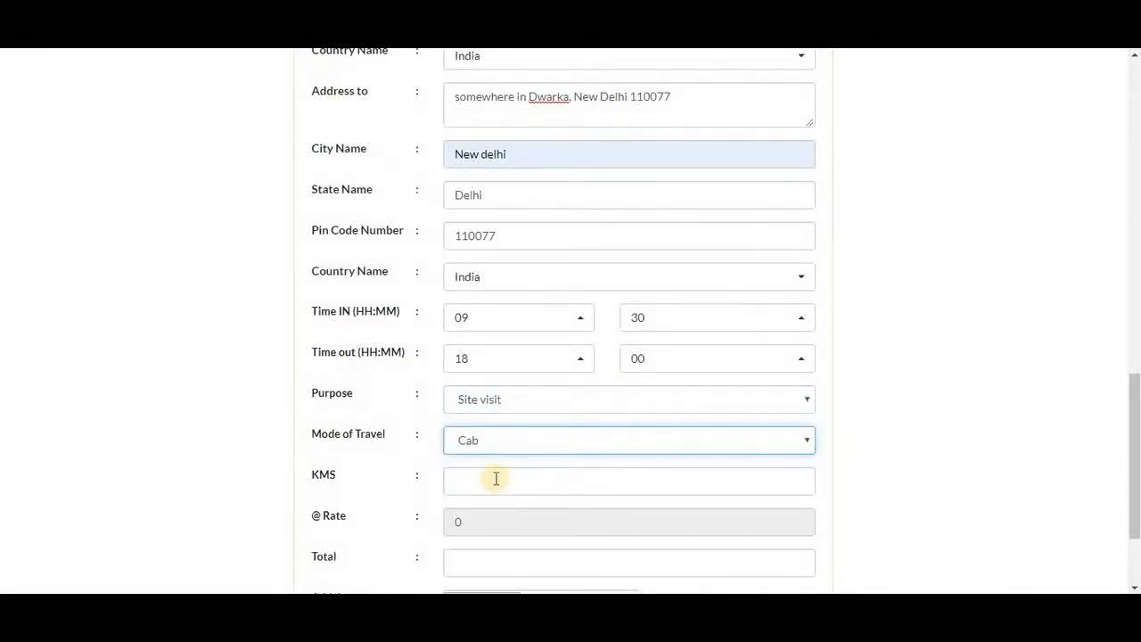
- Enter 30 KMS and a total of 200, and save the local conveyance expense without attaching a document
left_click(550, 479)
type("30")
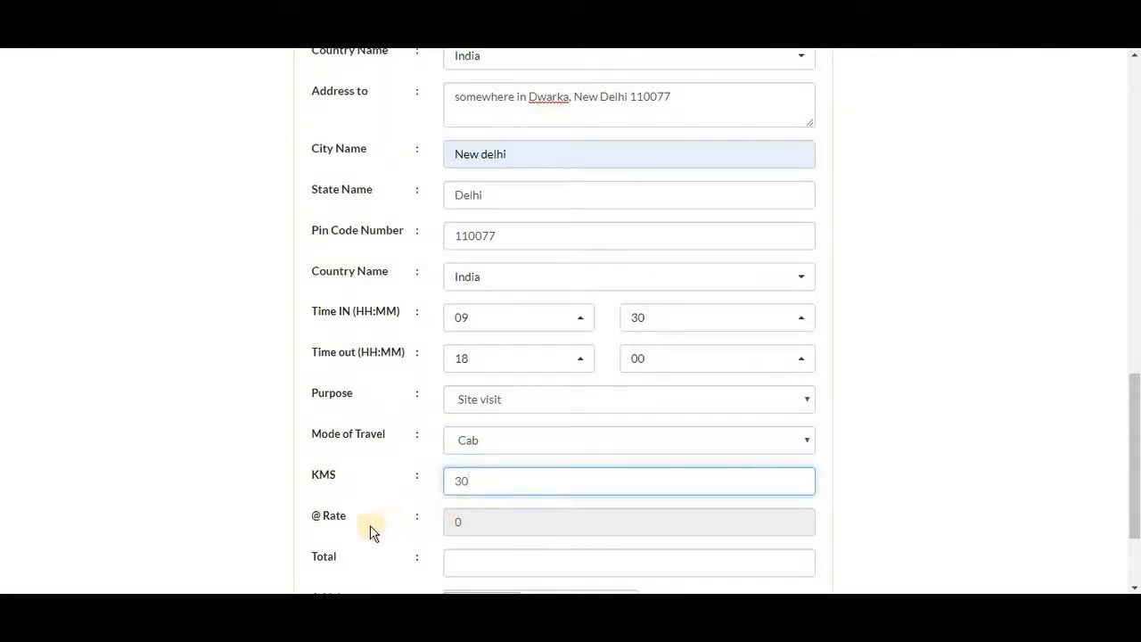
left_click(494, 524)
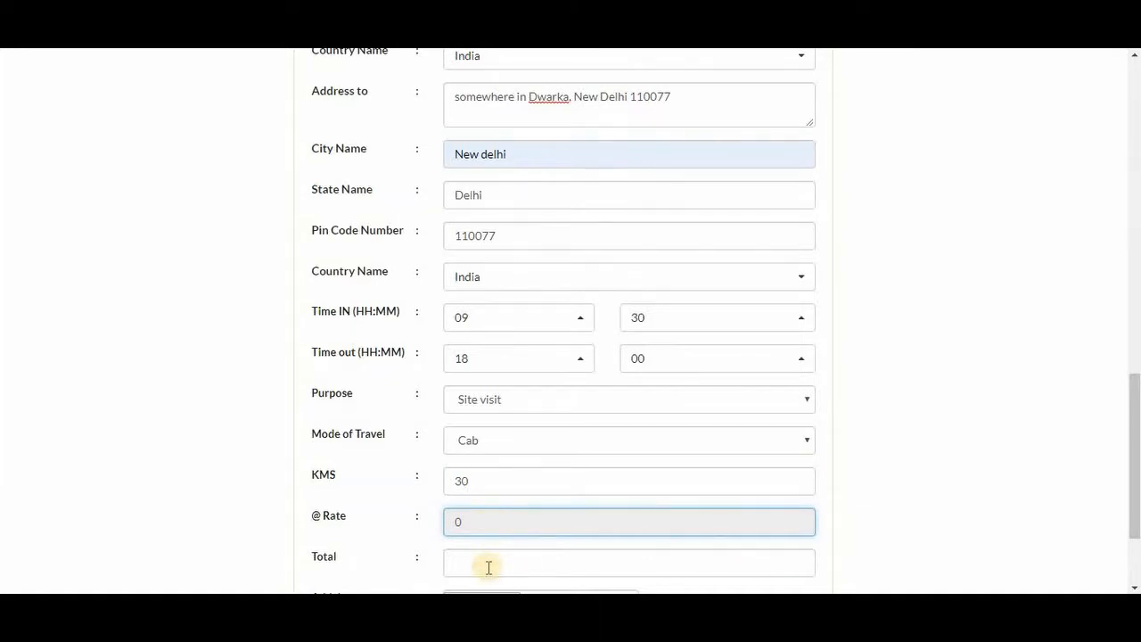
scroll(489, 568, "down", 1)
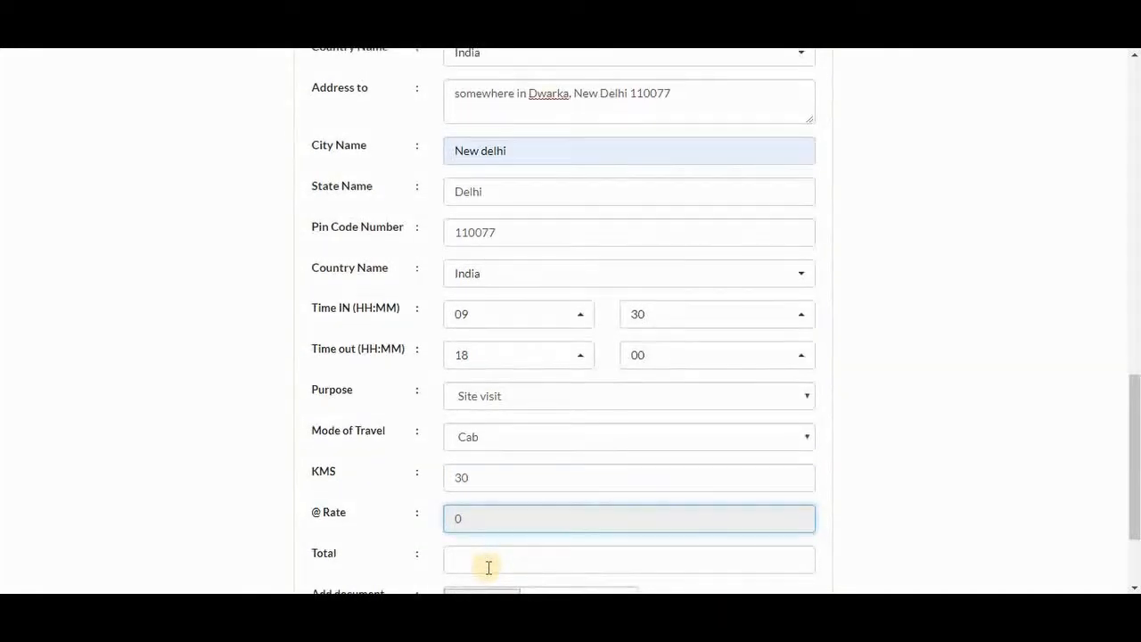
left_click(488, 560)
type("200")
scroll(472, 571, "down", 3)
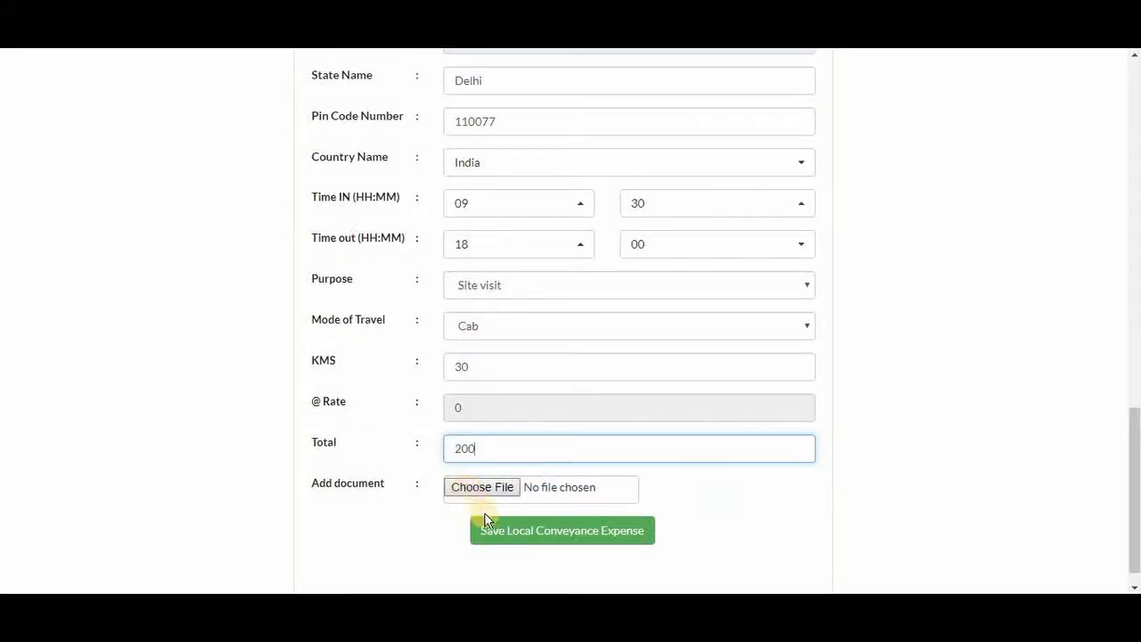
left_click(527, 533)
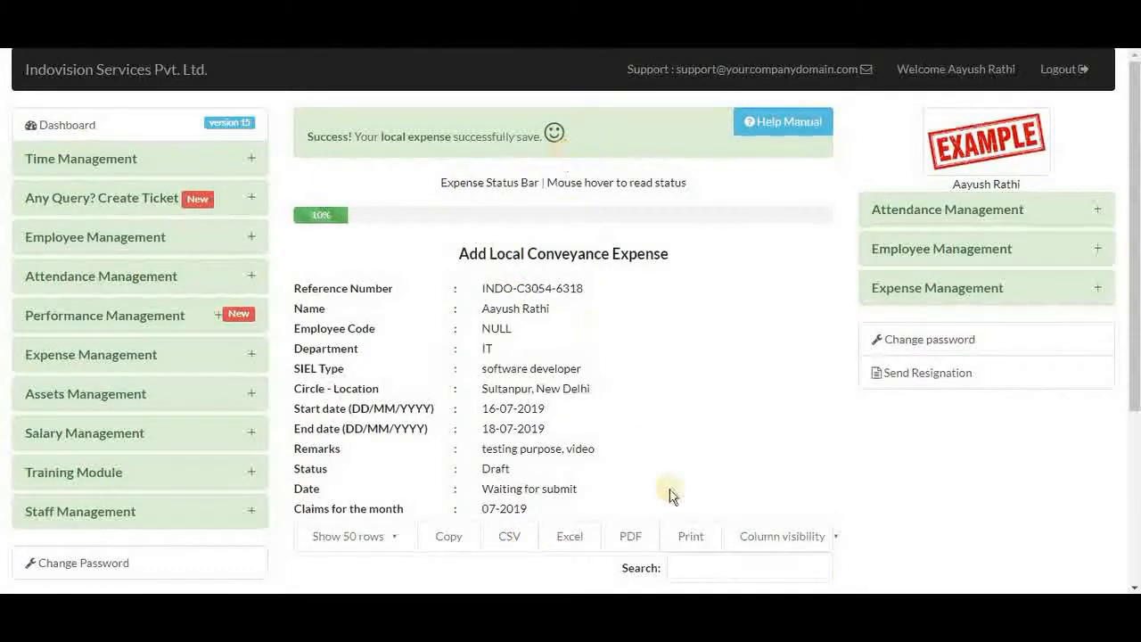
- Open the saved local conveyance entry for editing, review its details and submit the update with its values kept
scroll(672, 502, "down", 3)
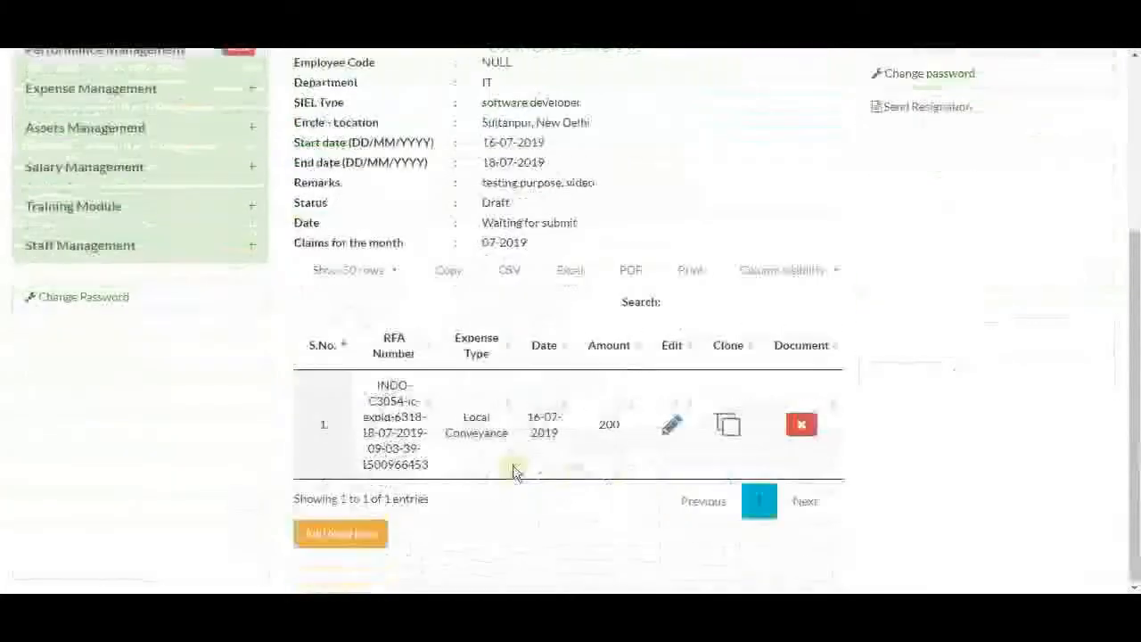
left_click(671, 430)
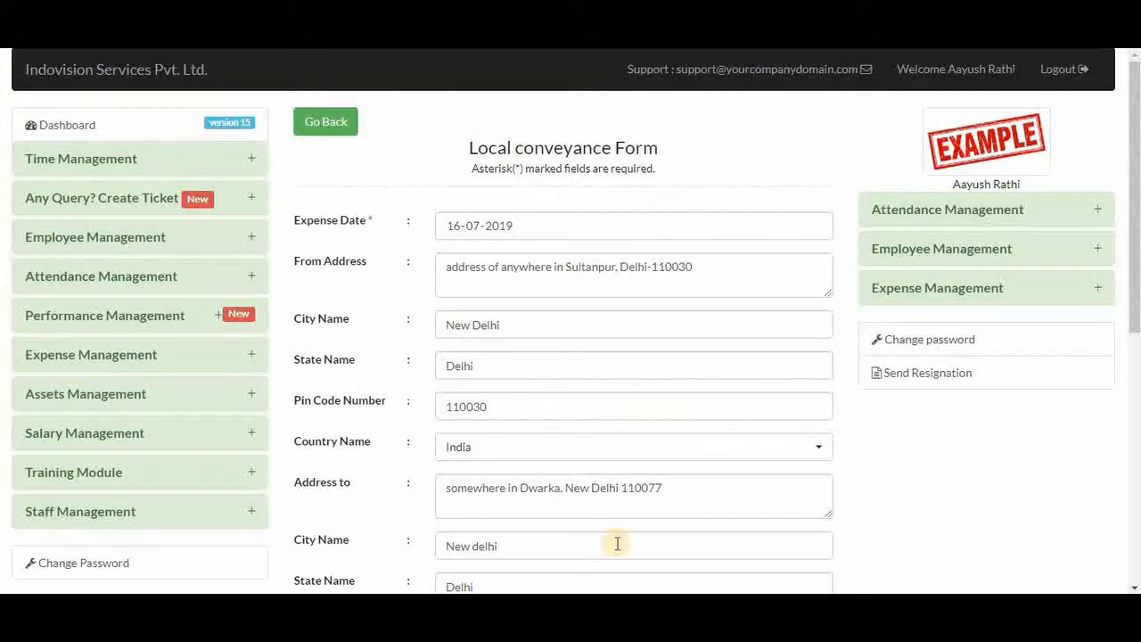
scroll(617, 543, "down", 6)
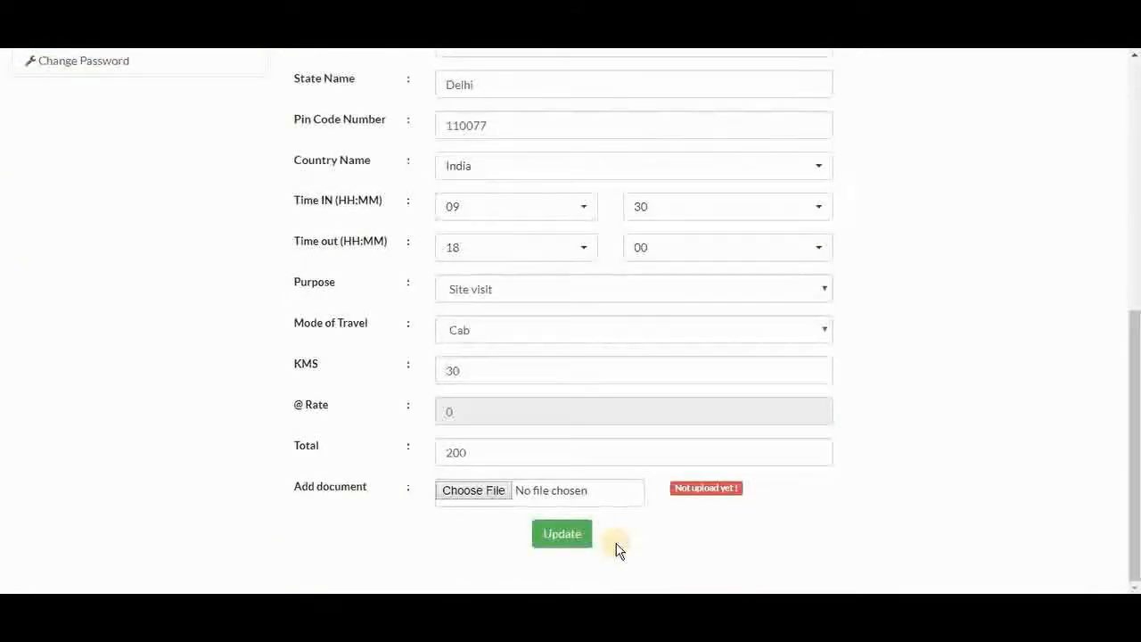
left_click(581, 540)
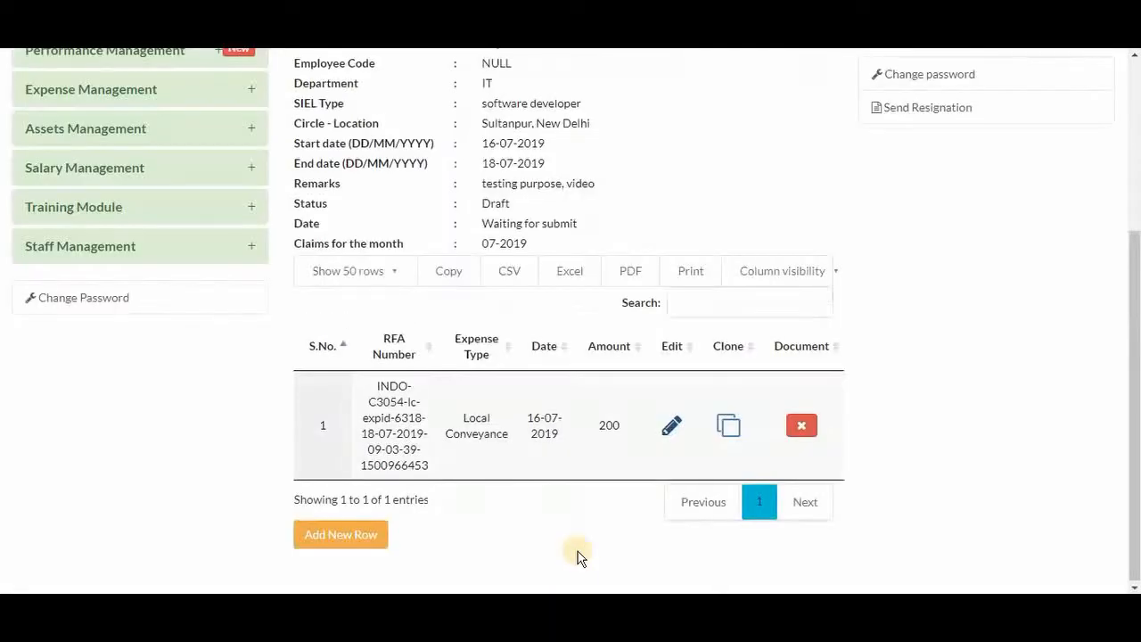
- Open a blank form for an additional local conveyance row and look back over the claim page
left_click(341, 535)
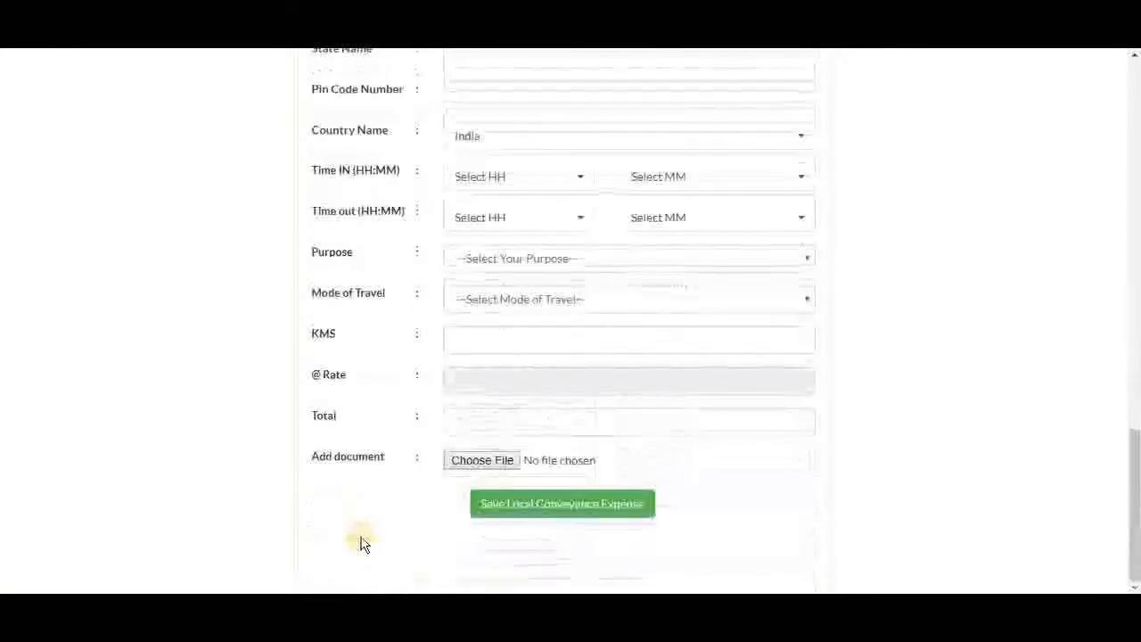
scroll(361, 542, "up", 10)
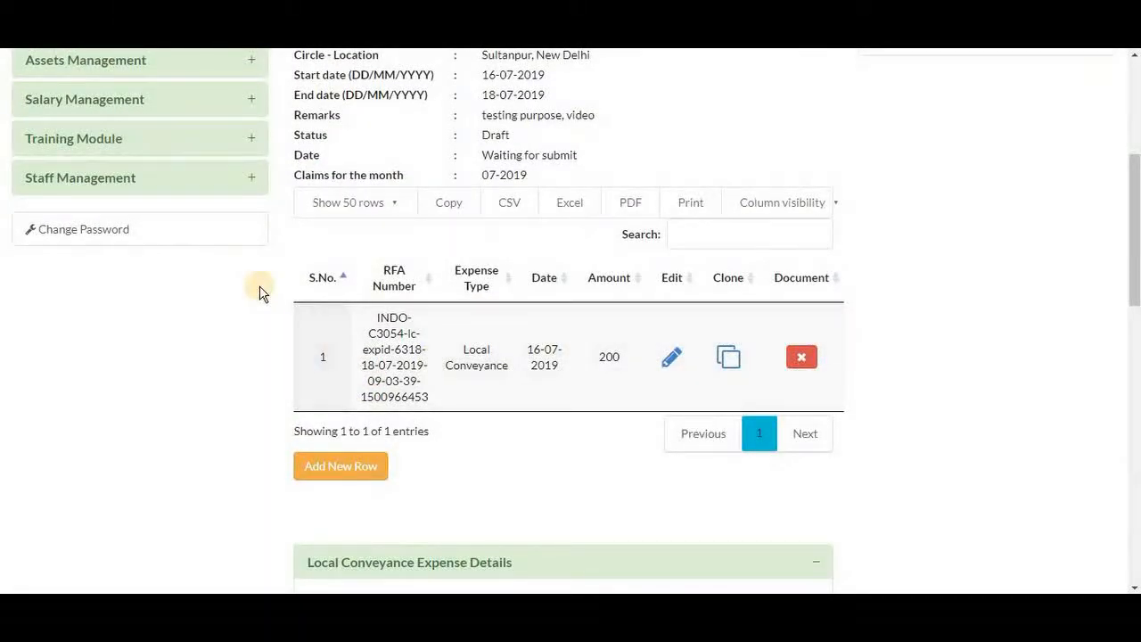
scroll(259, 293, "up", 3)
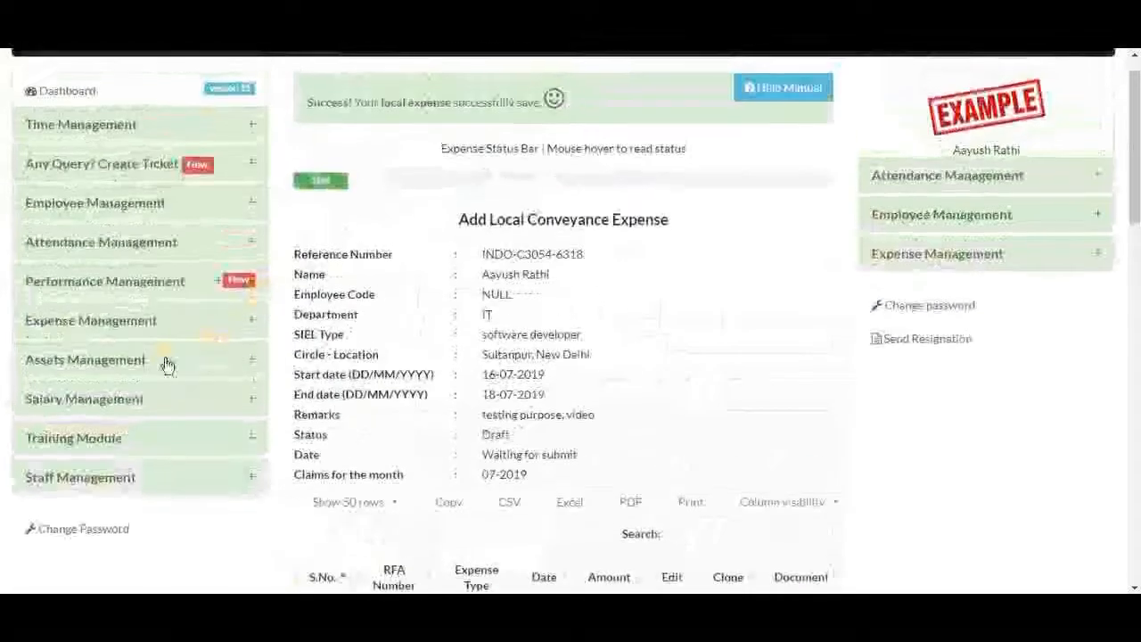
- Open the employee's expense list and examine its columns through to the view and delete options
left_click(108, 329)
left_click(119, 399)
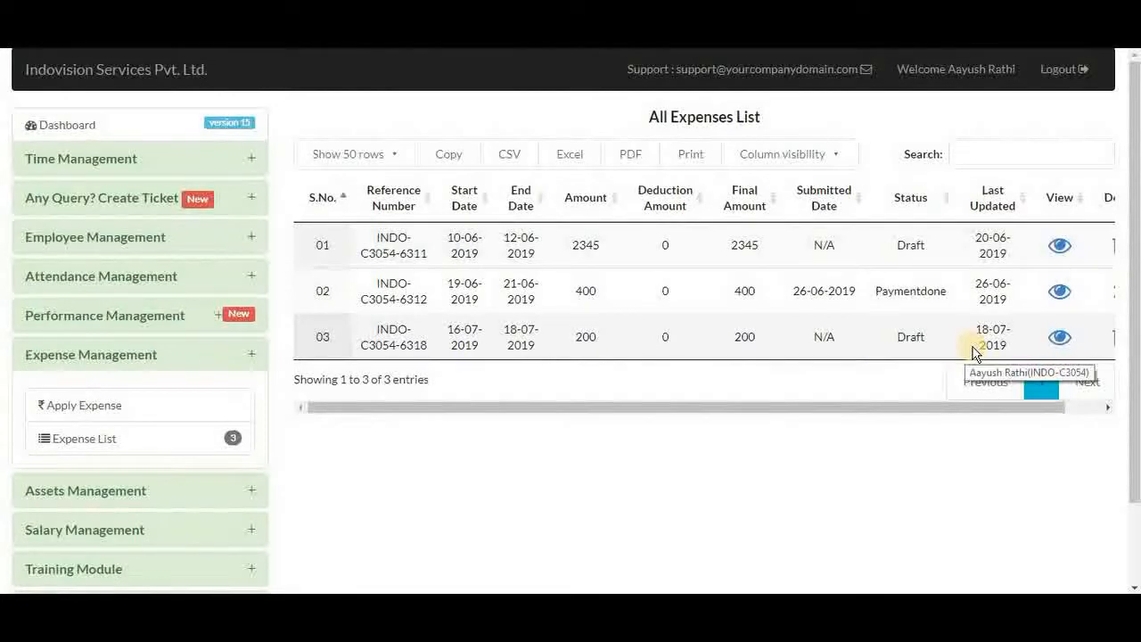
scroll(970, 350, "right", 1)
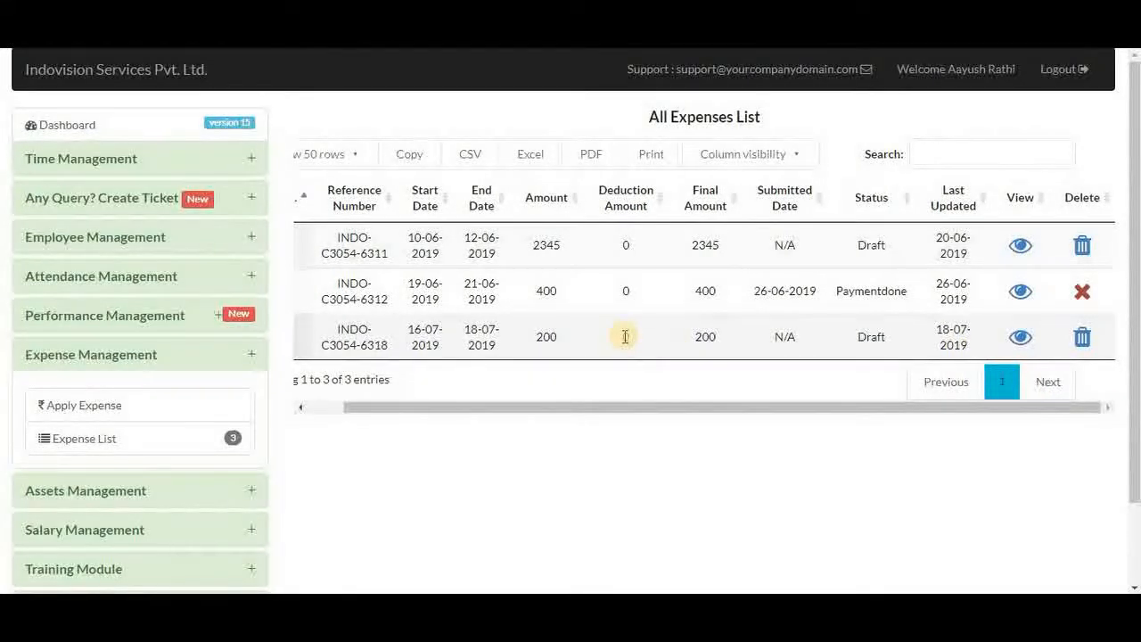
scroll(615, 336, "left", 1)
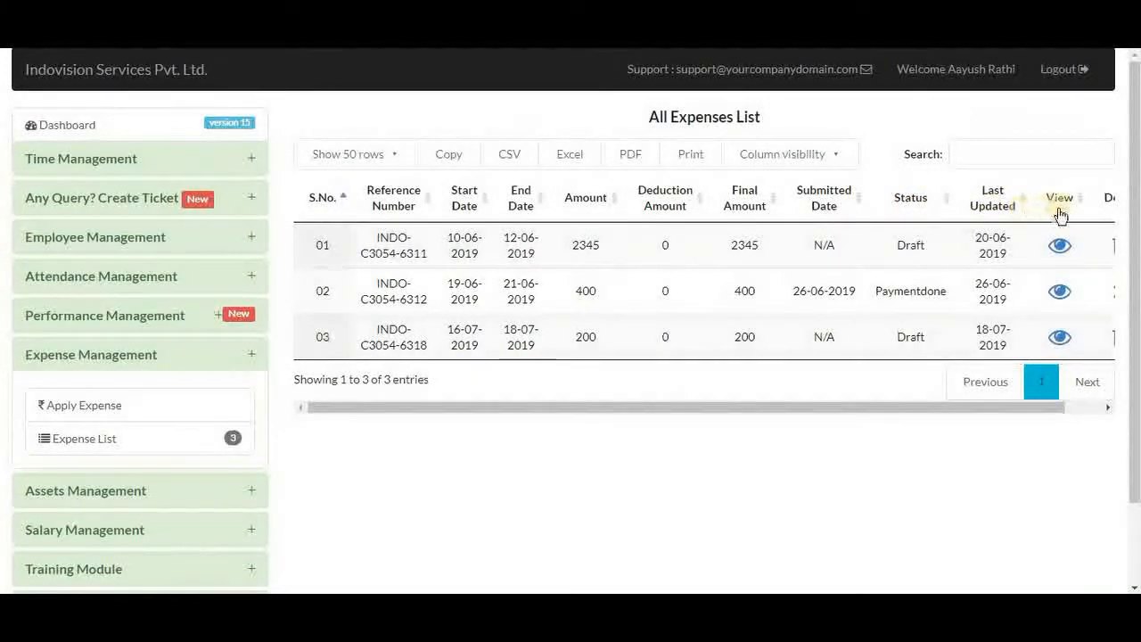
- View the draft expense dated 16-07-2019 to 18-07-2019, and return to the expense list to check its delete options
left_click(1059, 338)
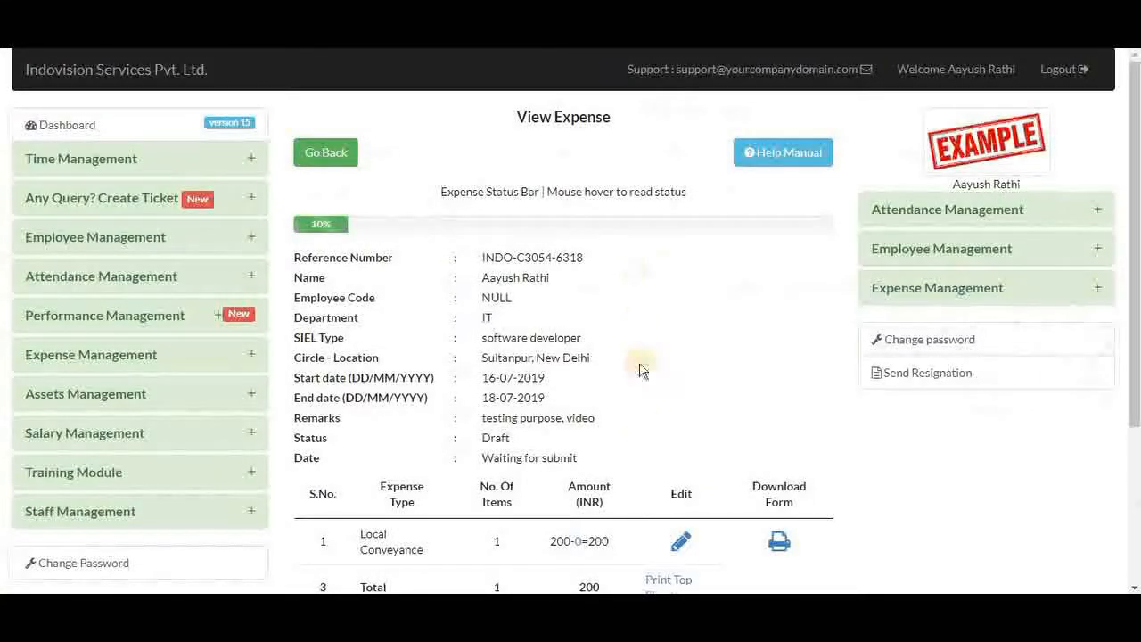
left_click(322, 159)
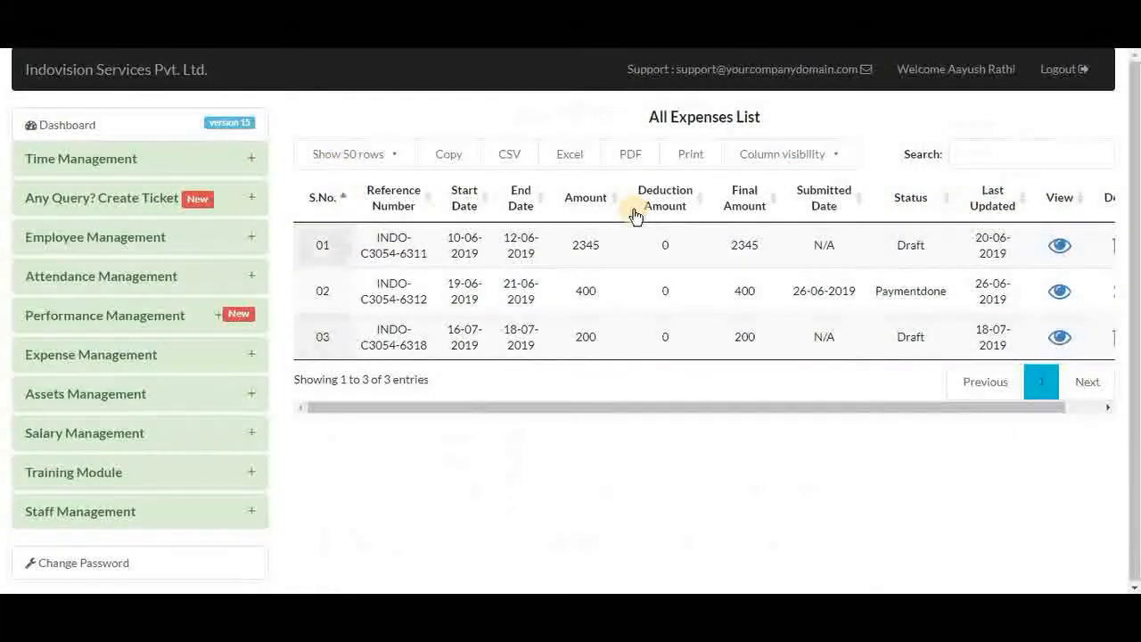
scroll(634, 214, "right", 1)
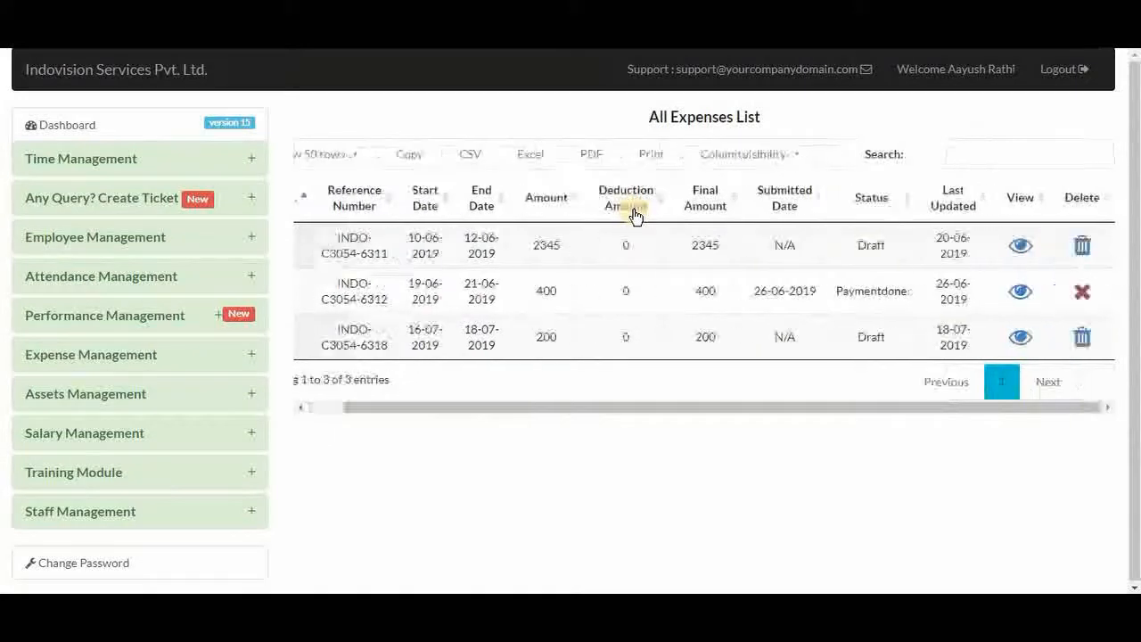
left_click(1081, 255)
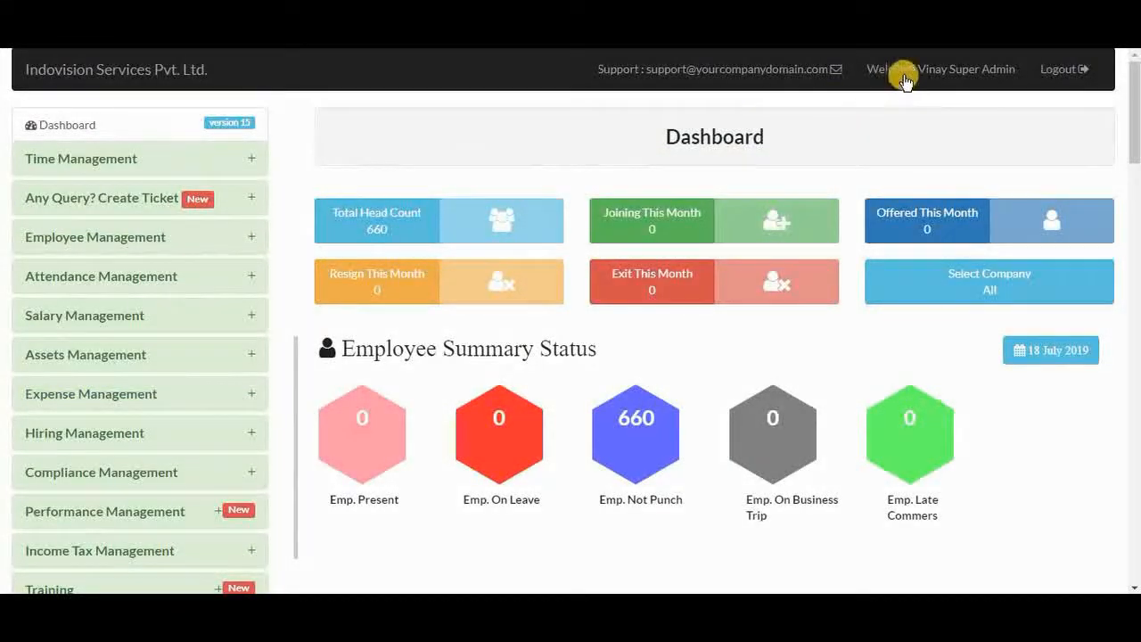
- From the admin dashboard, look over the Expense Module page and open the list of all expenses
left_click(161, 400)
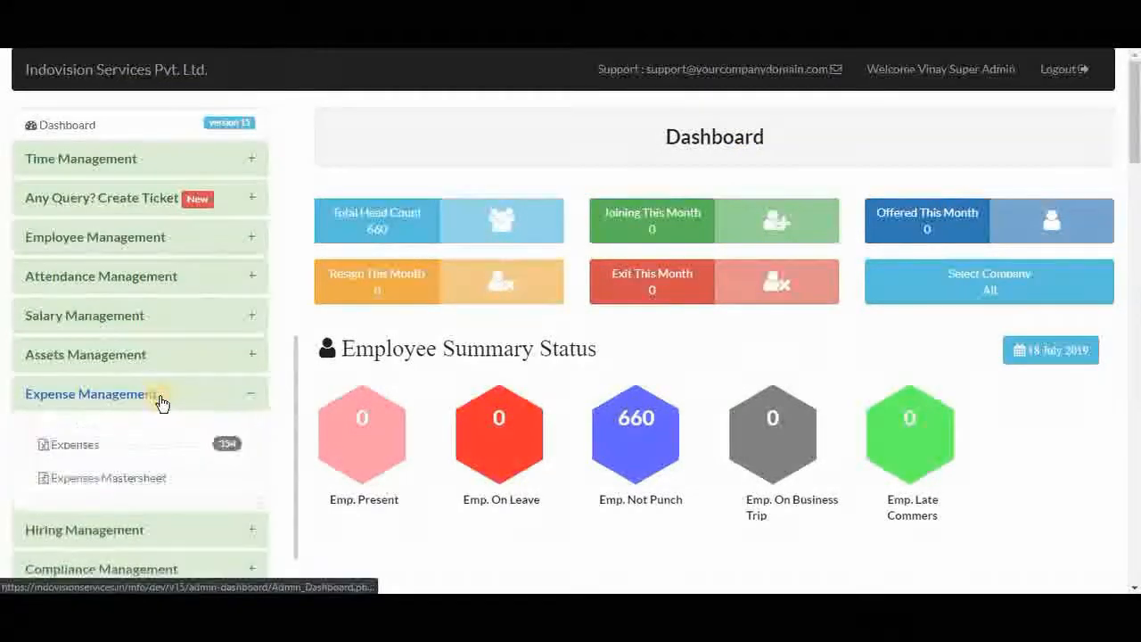
left_click(151, 449)
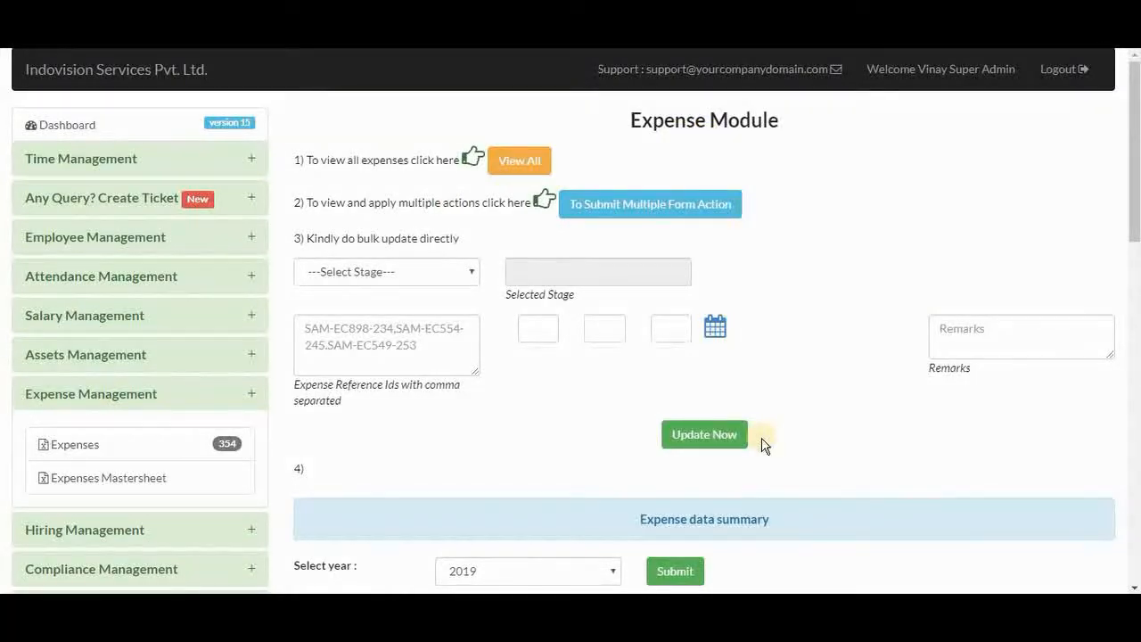
scroll(762, 446, "down", 10)
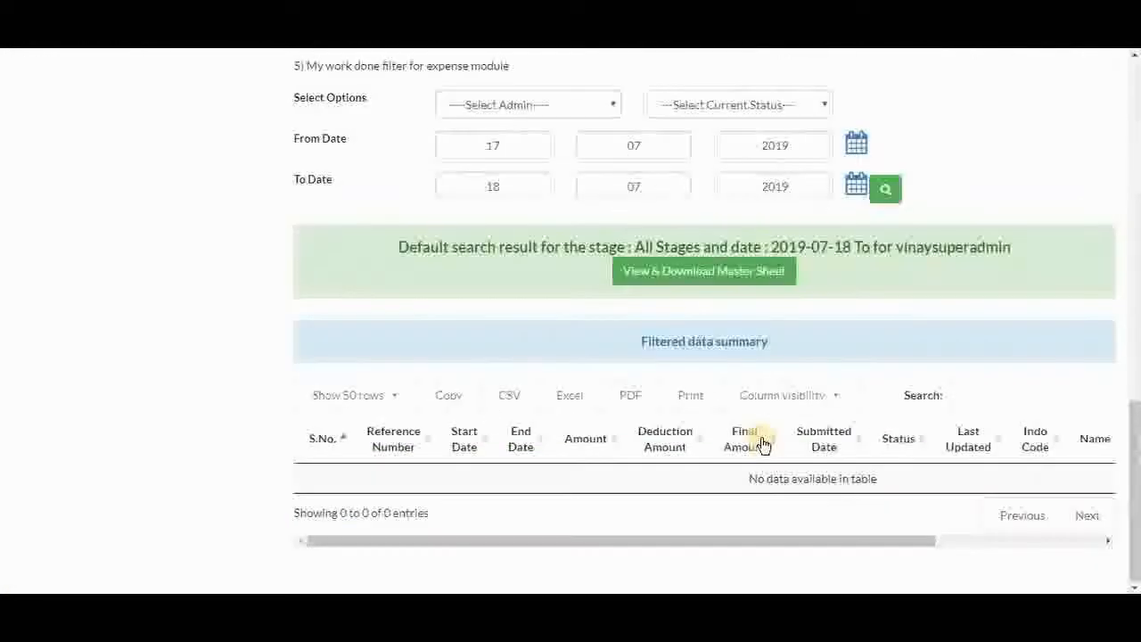
scroll(762, 446, "up", 4)
scroll(762, 446, "up", 6)
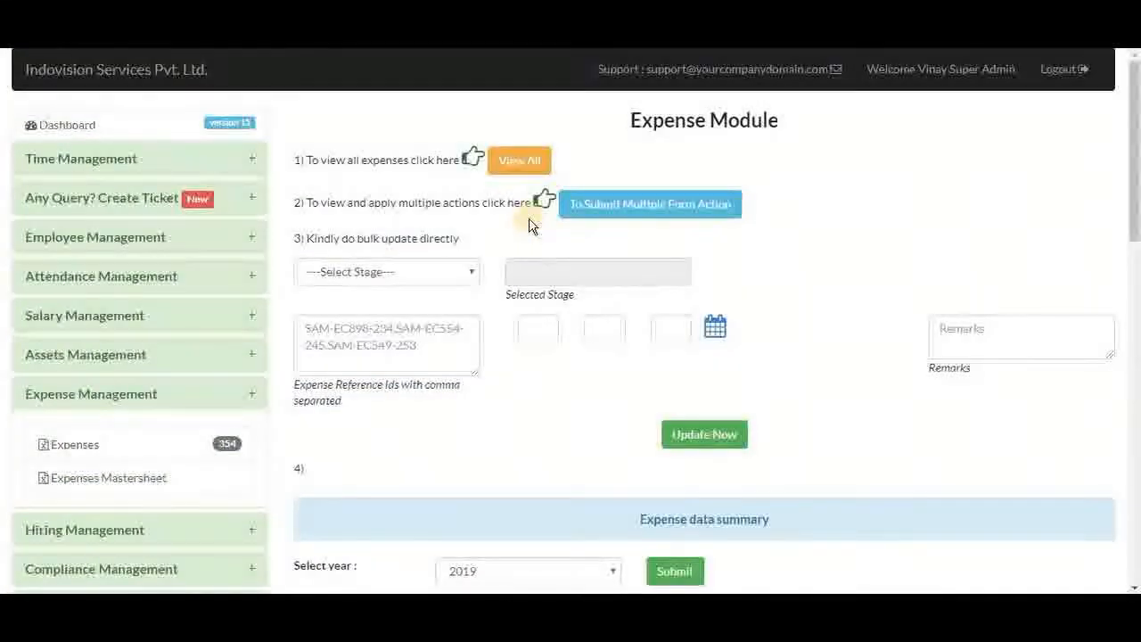
left_click(520, 164)
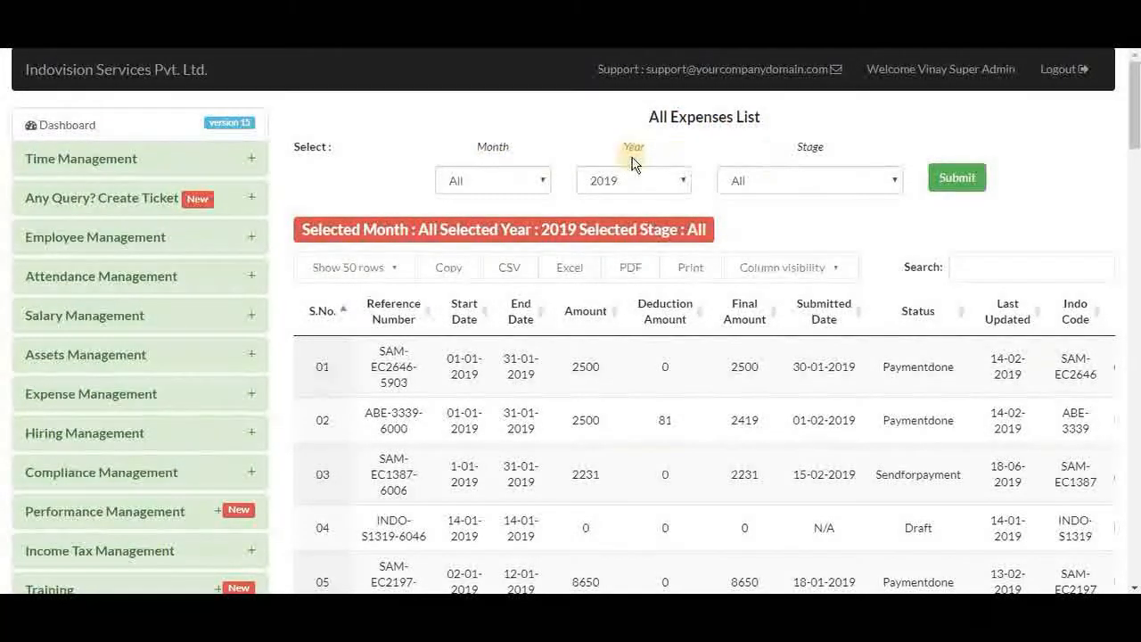
- Filter the all-expenses list by month 06, year 2019 and stage Payment Done, and examine the resulting columns
left_click(518, 182)
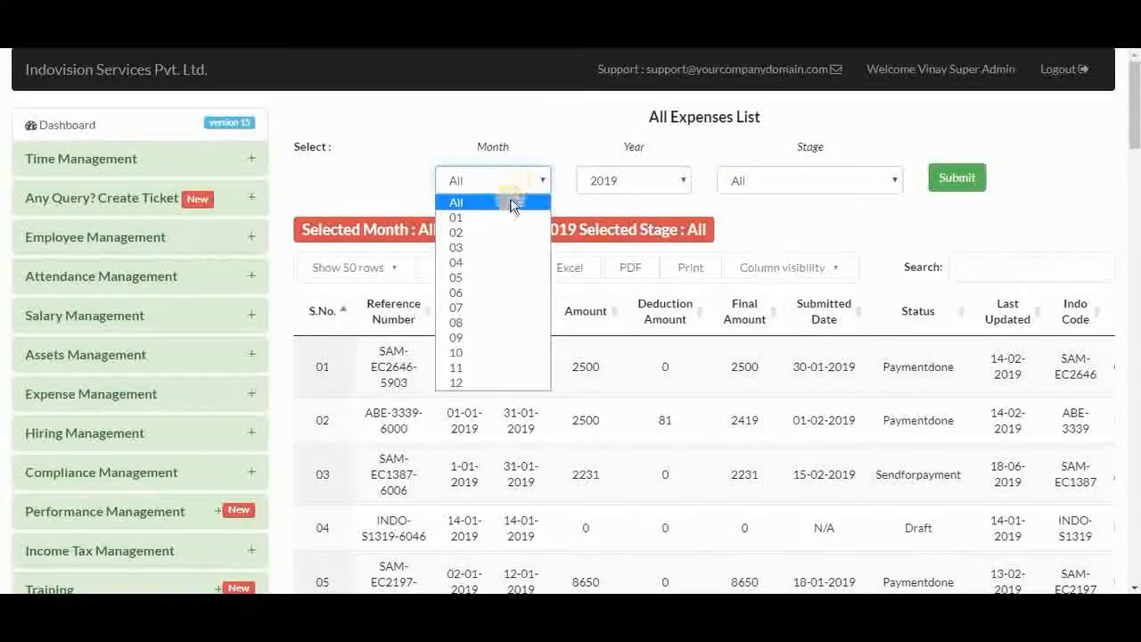
left_click(501, 293)
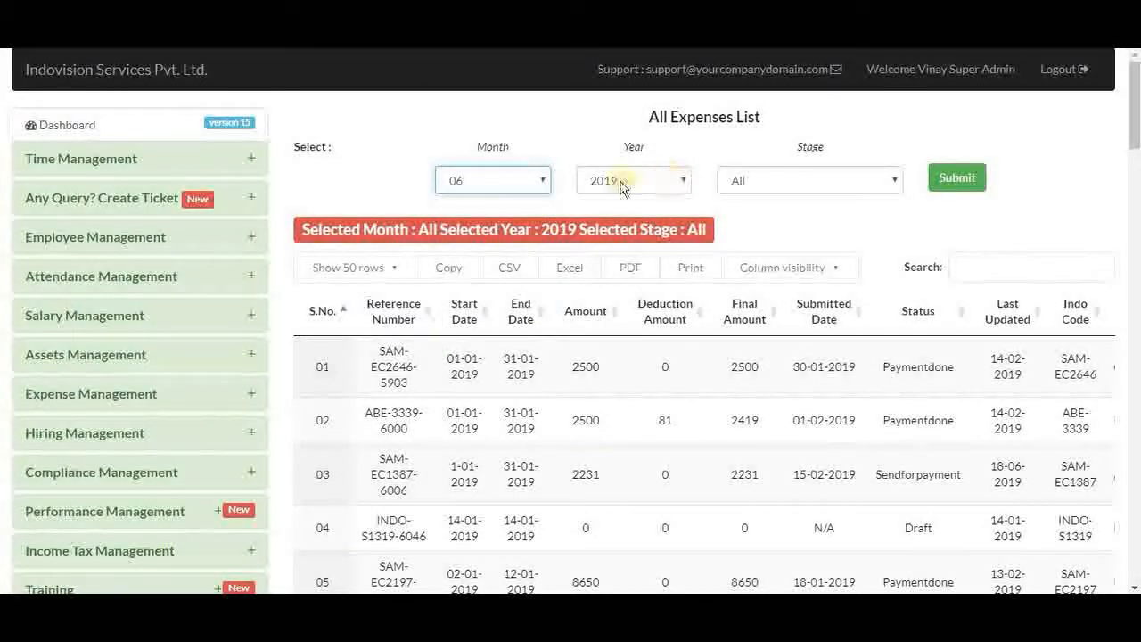
left_click(801, 187)
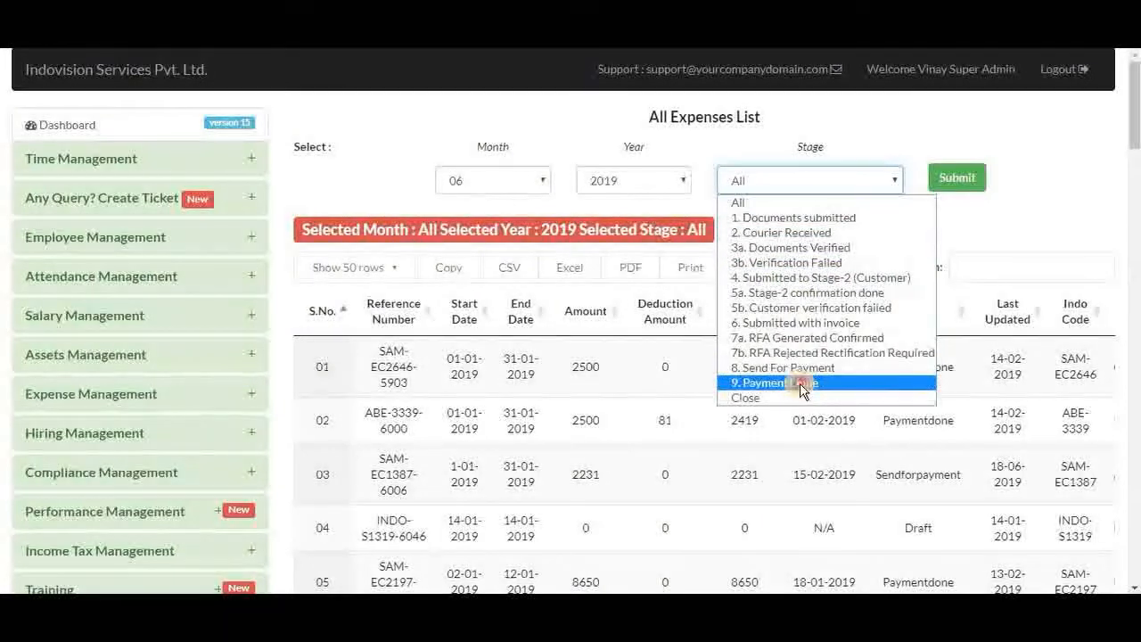
left_click(800, 384)
left_click(952, 181)
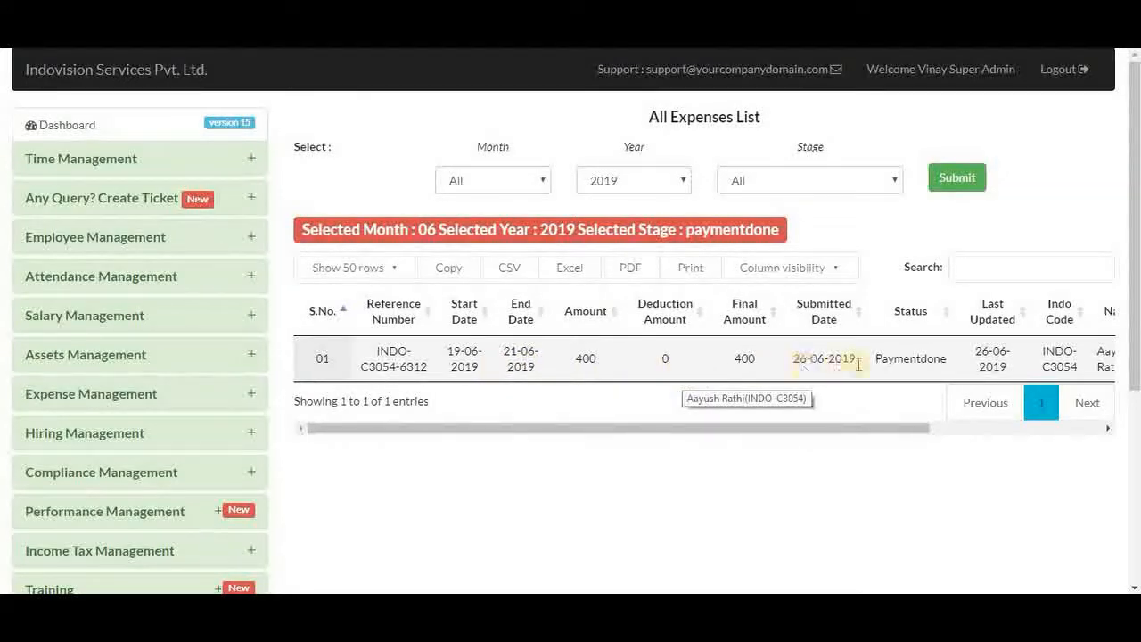
scroll(896, 361, "right", 5)
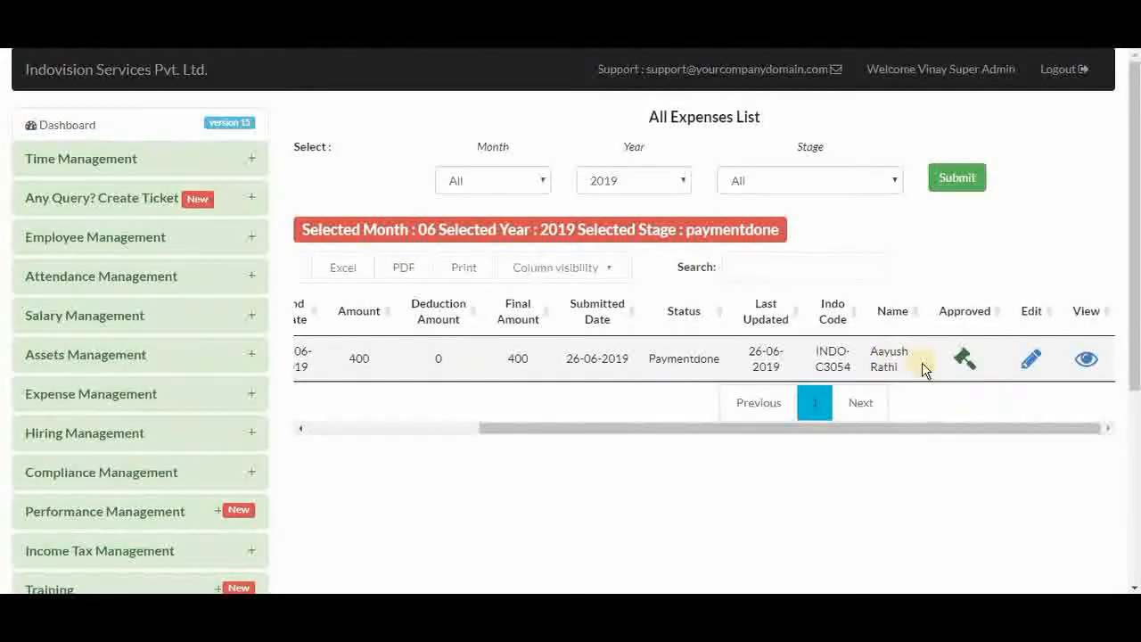
scroll(610, 361, "left", 5)
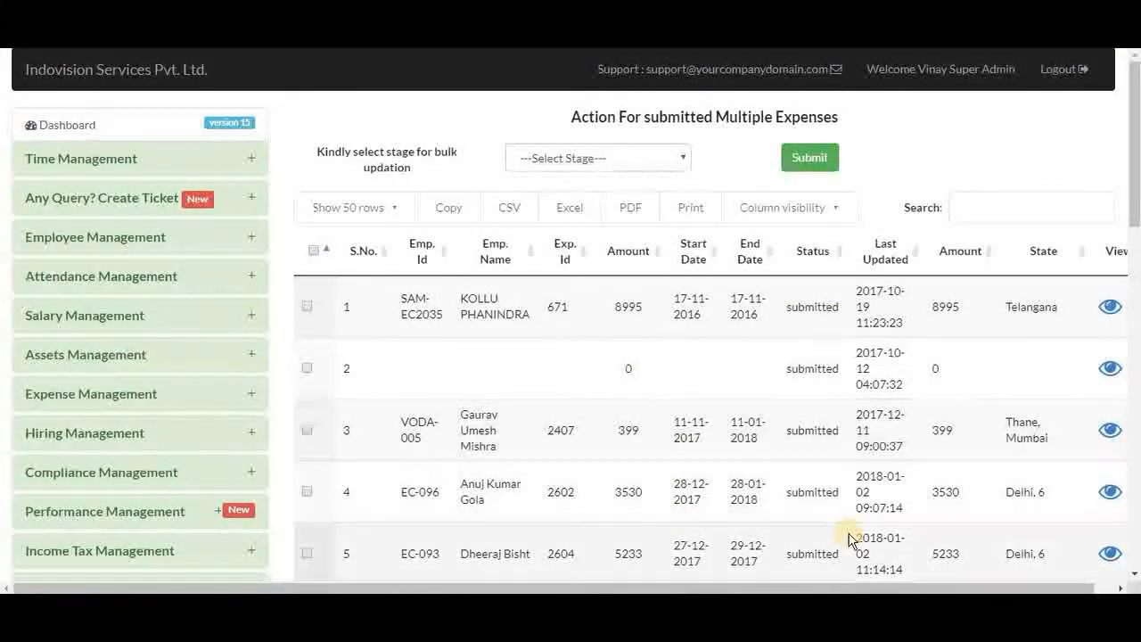
- Look through the submitted expenses, view the details of the one dated 27-12-2017 to 29-12-2017, and return to the list
scroll(847, 508, "down", 4)
scroll(848, 539, "down", 5)
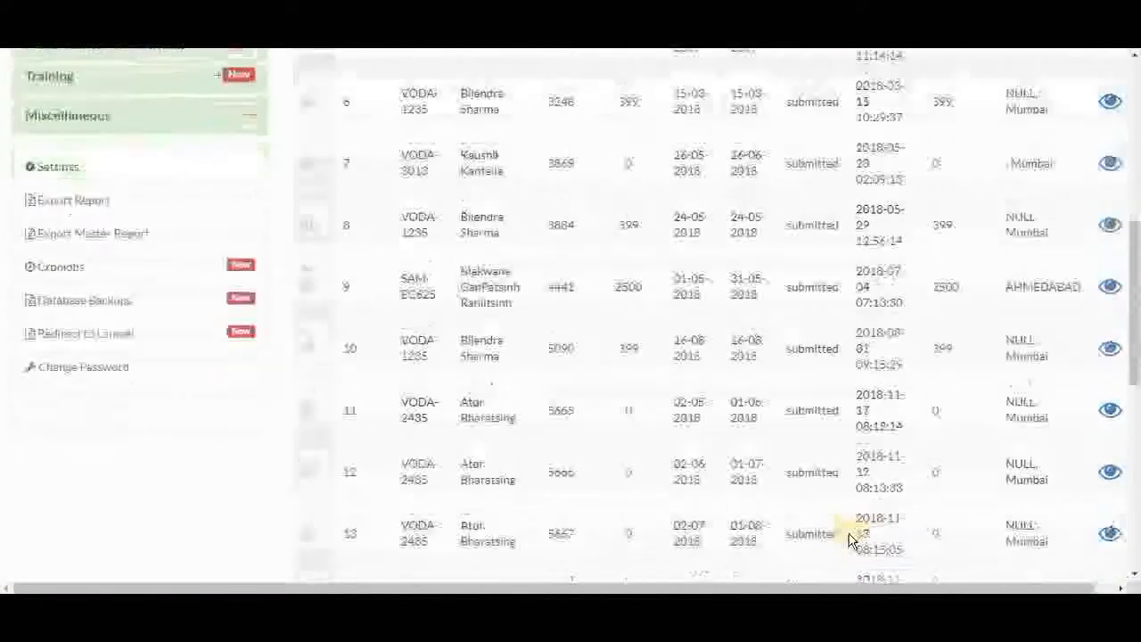
scroll(849, 540, "up", 10)
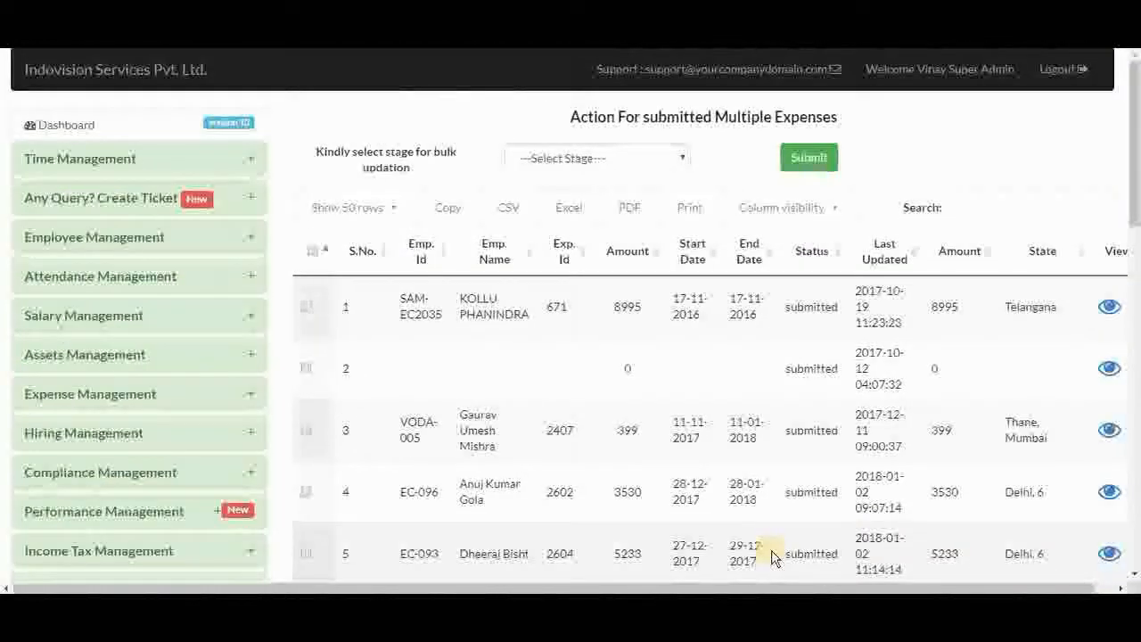
left_click(1109, 553)
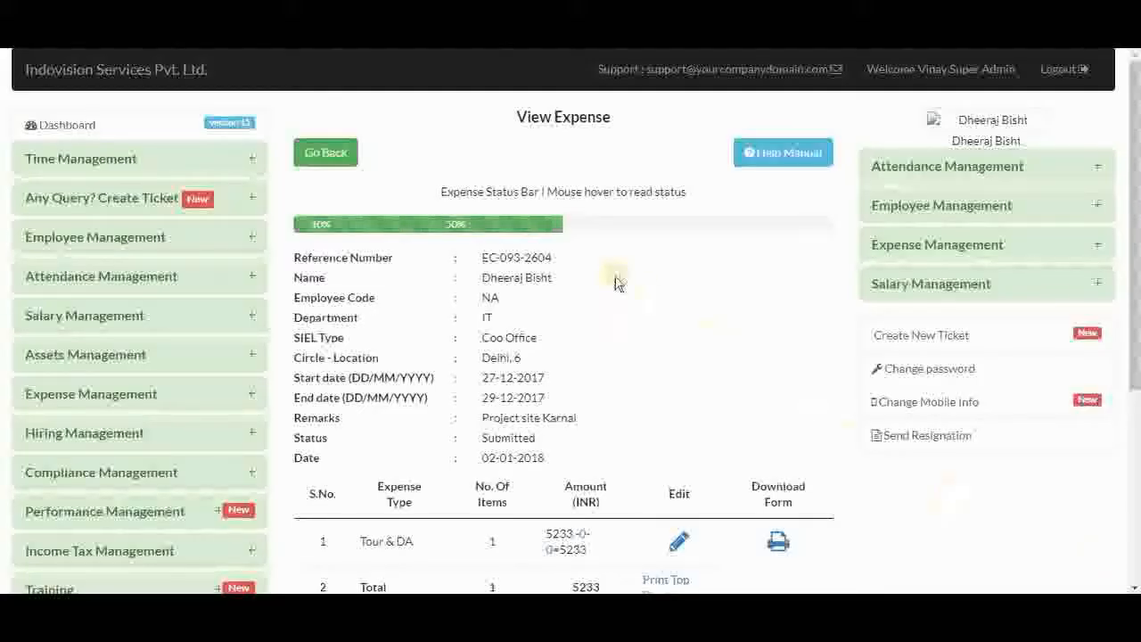
scroll(625, 482, "down", 3)
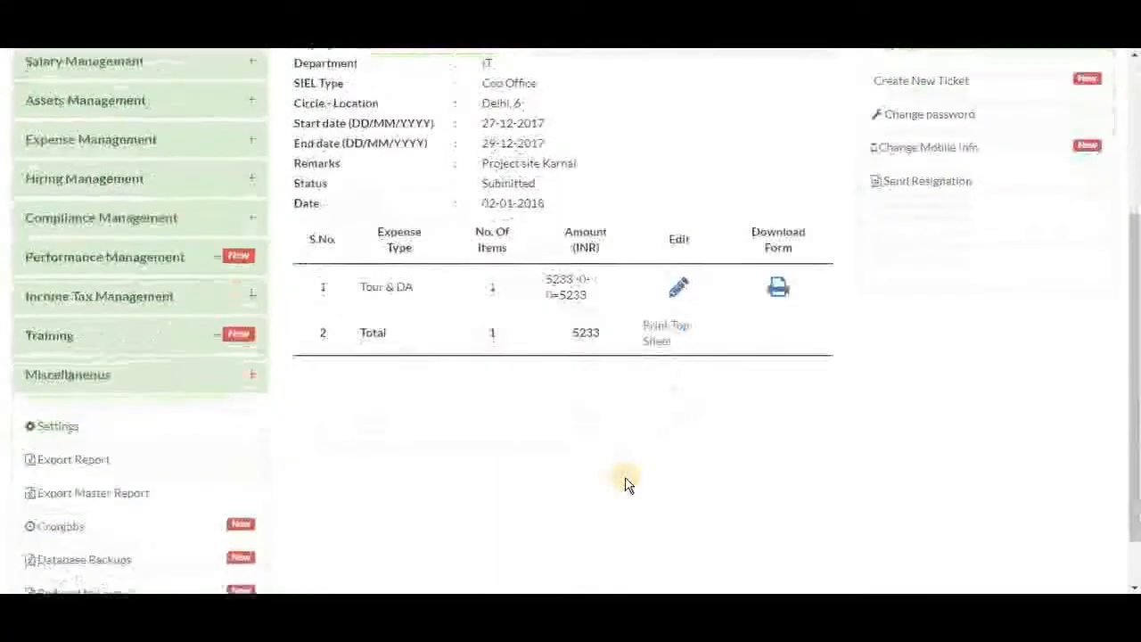
scroll(625, 483, "up", 3)
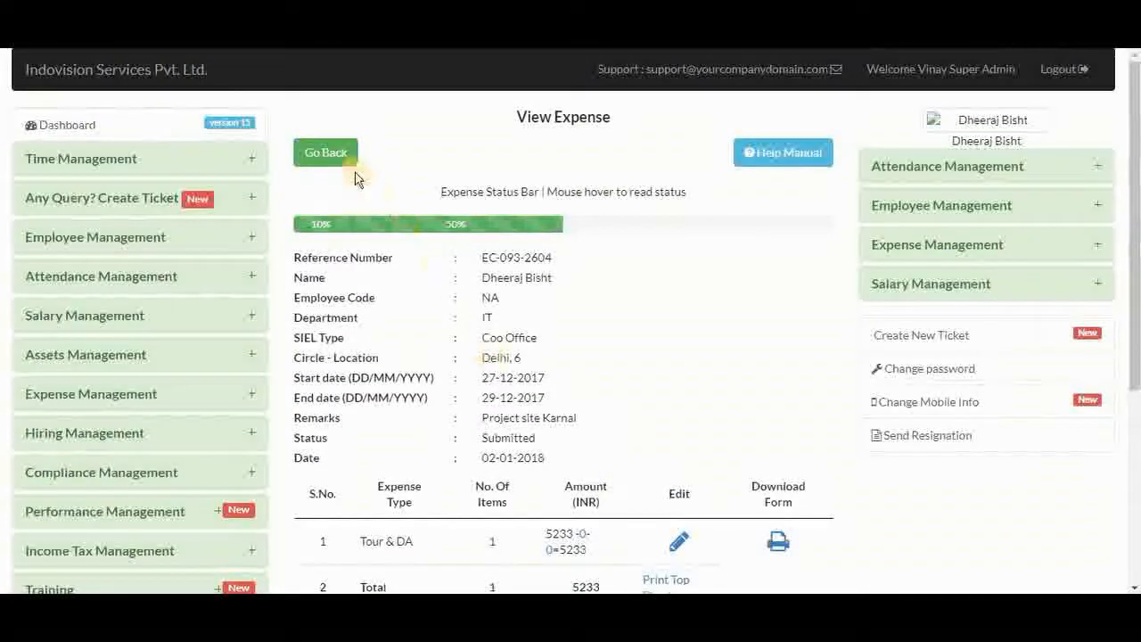
left_click(326, 153)
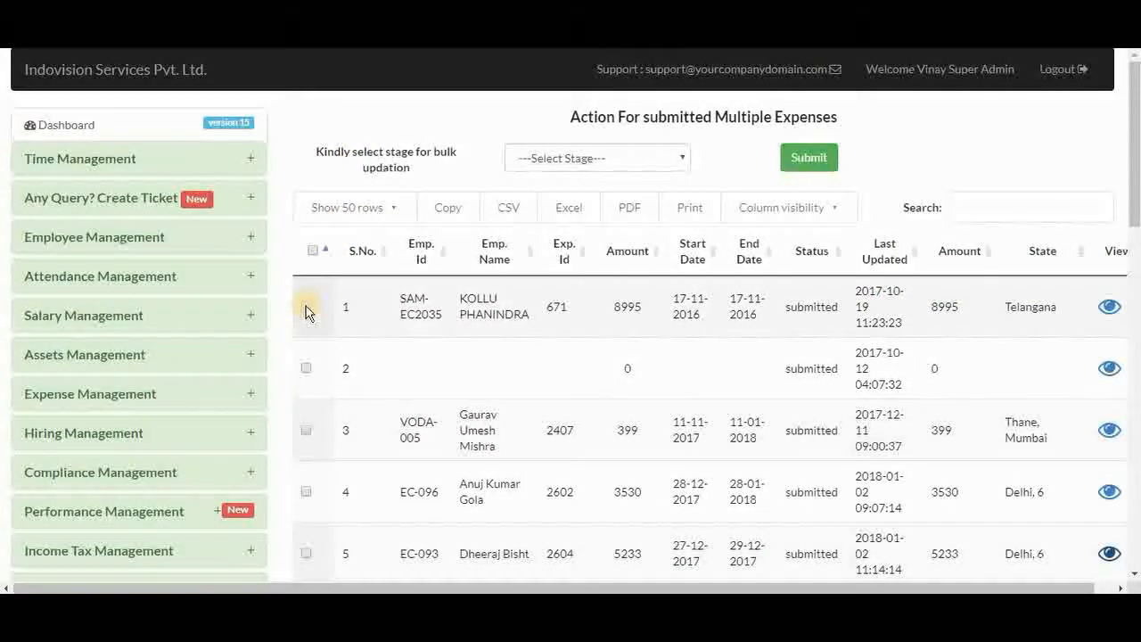
- Select the first three submitted expenses and update them in bulk to the courier_received stage
left_click(307, 371)
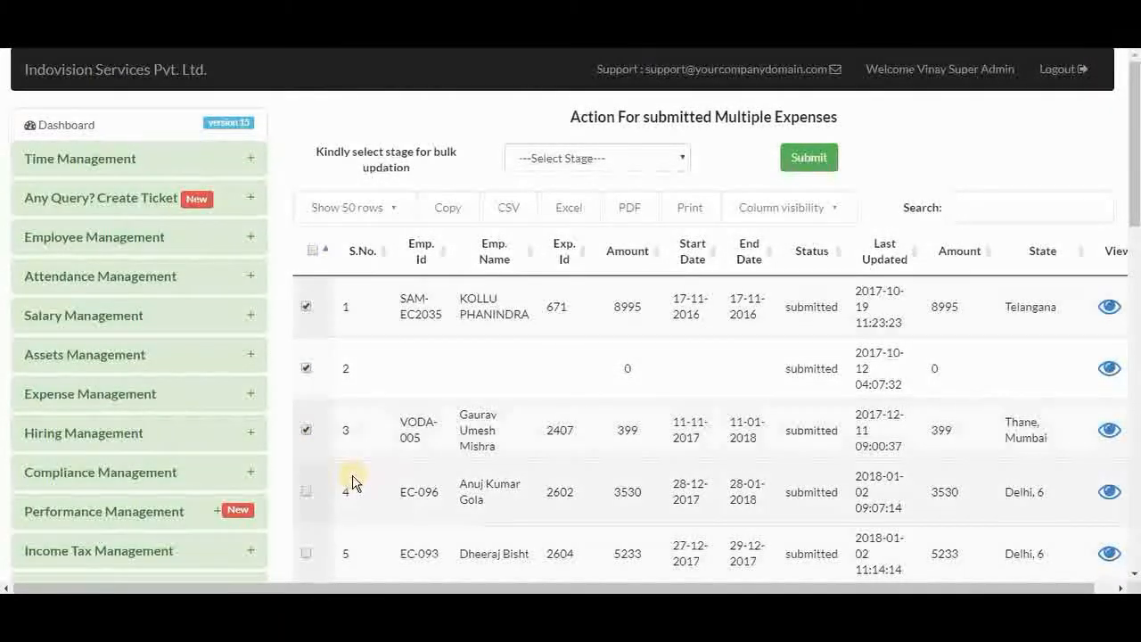
scroll(354, 479, "down", 10)
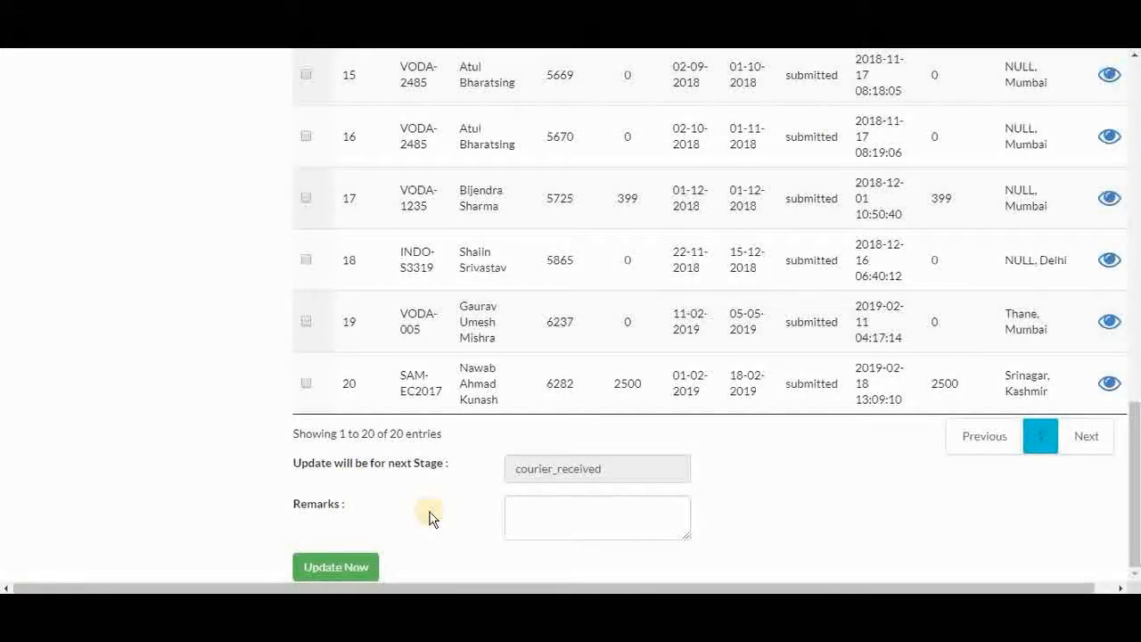
left_click(359, 567)
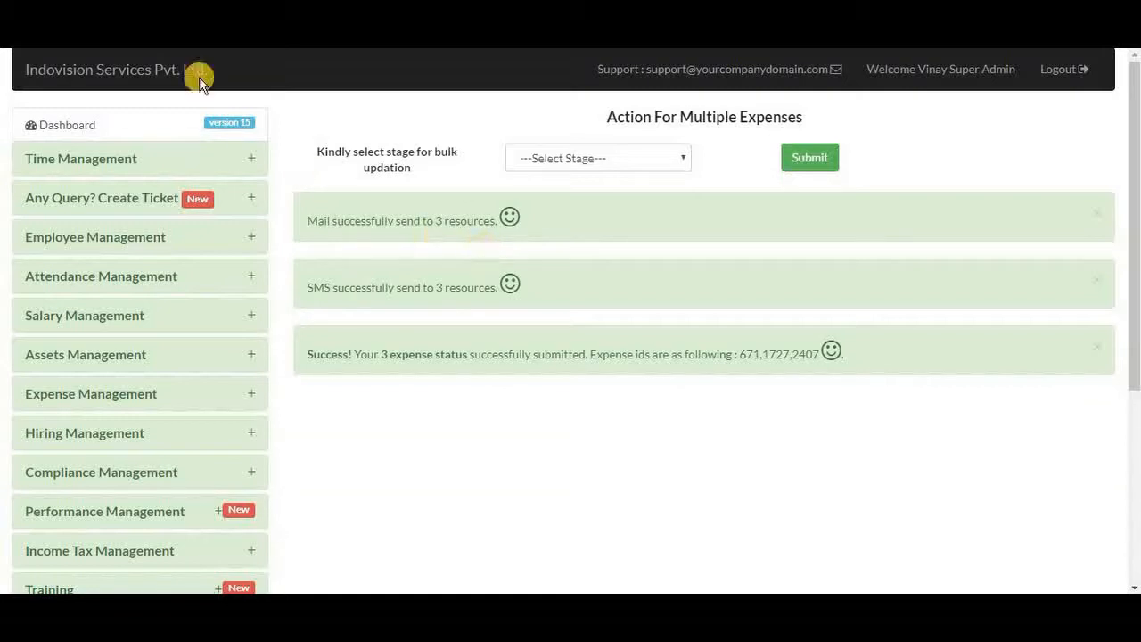
- Back in the Expense Module, fill in the direct bulk update with stage 6. Submitted with invoice and date 17-07-2019
key("ctrl+shift+Tab")
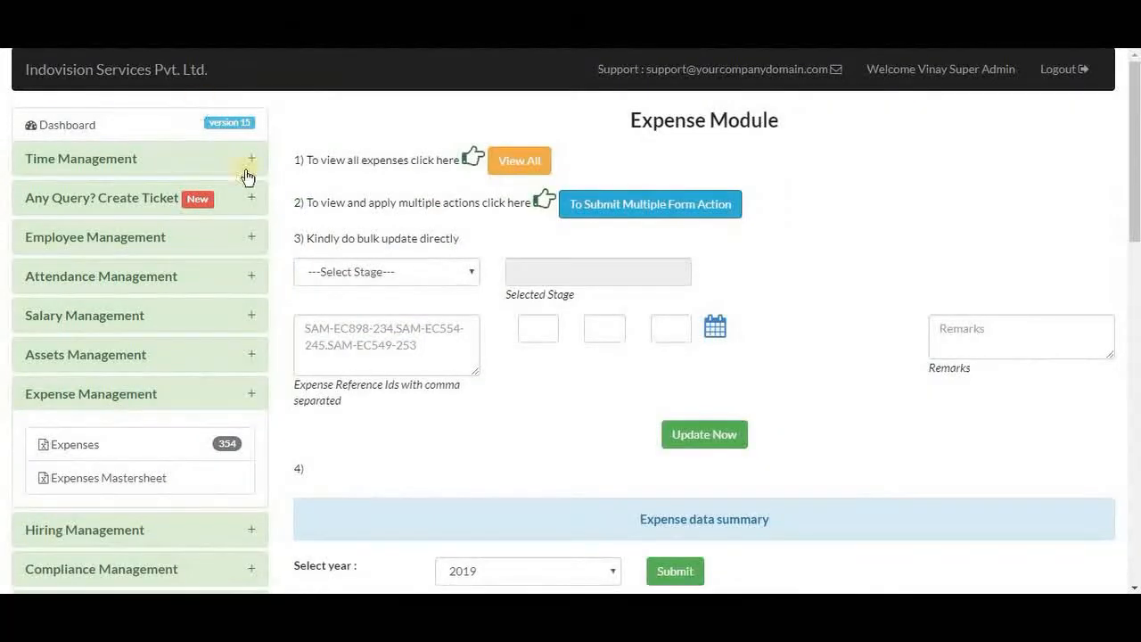
left_click(451, 275)
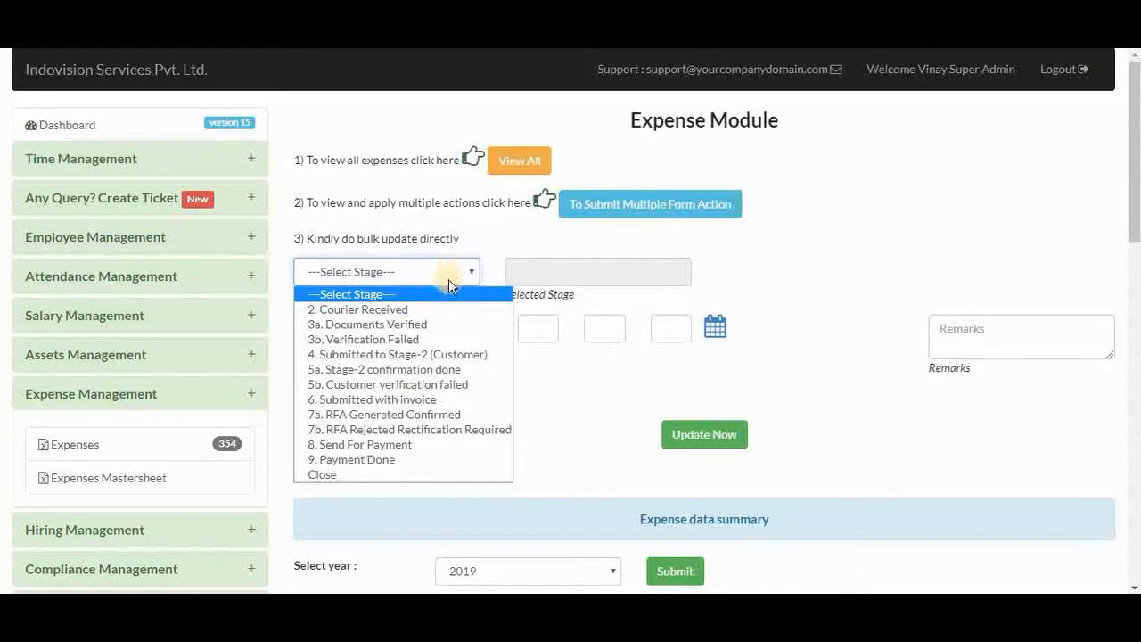
left_click(446, 400)
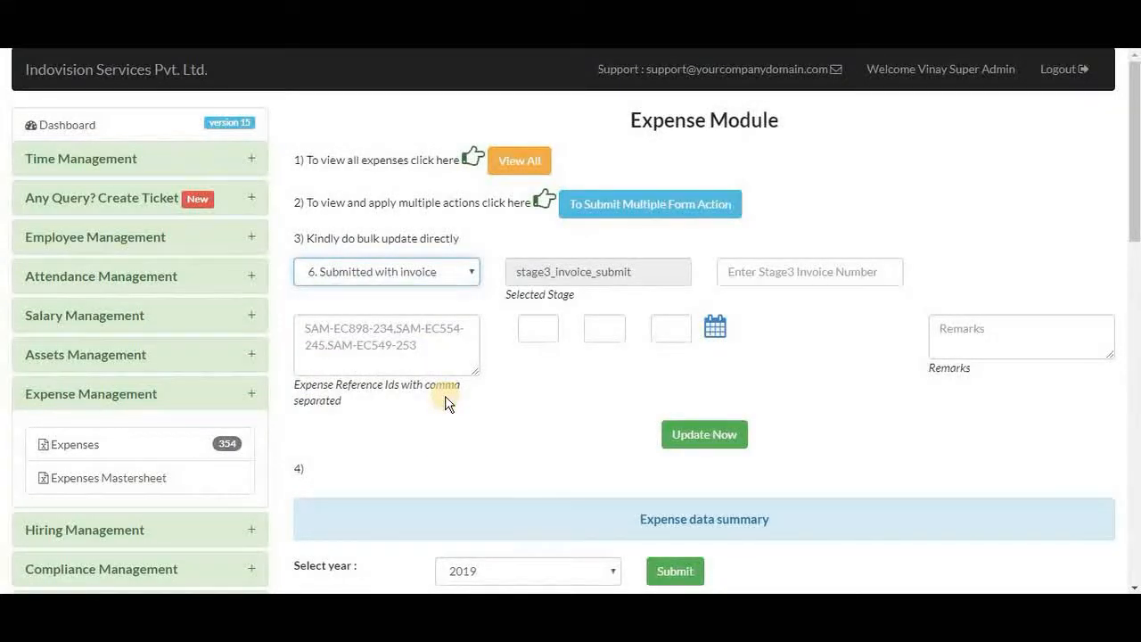
left_click(369, 347)
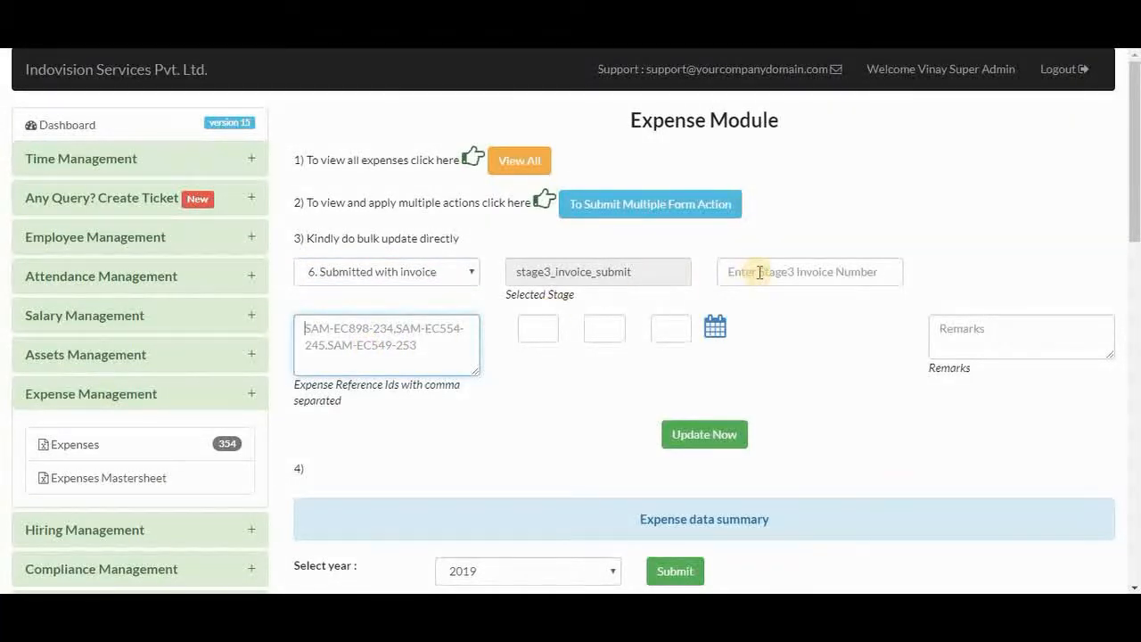
left_click(714, 329)
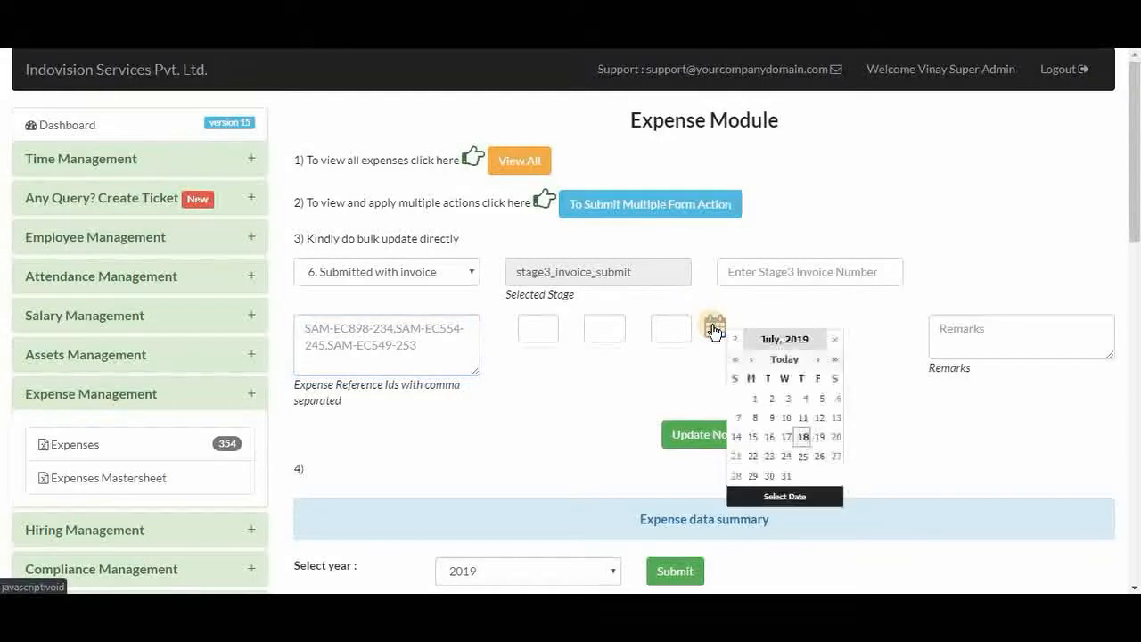
left_click(786, 437)
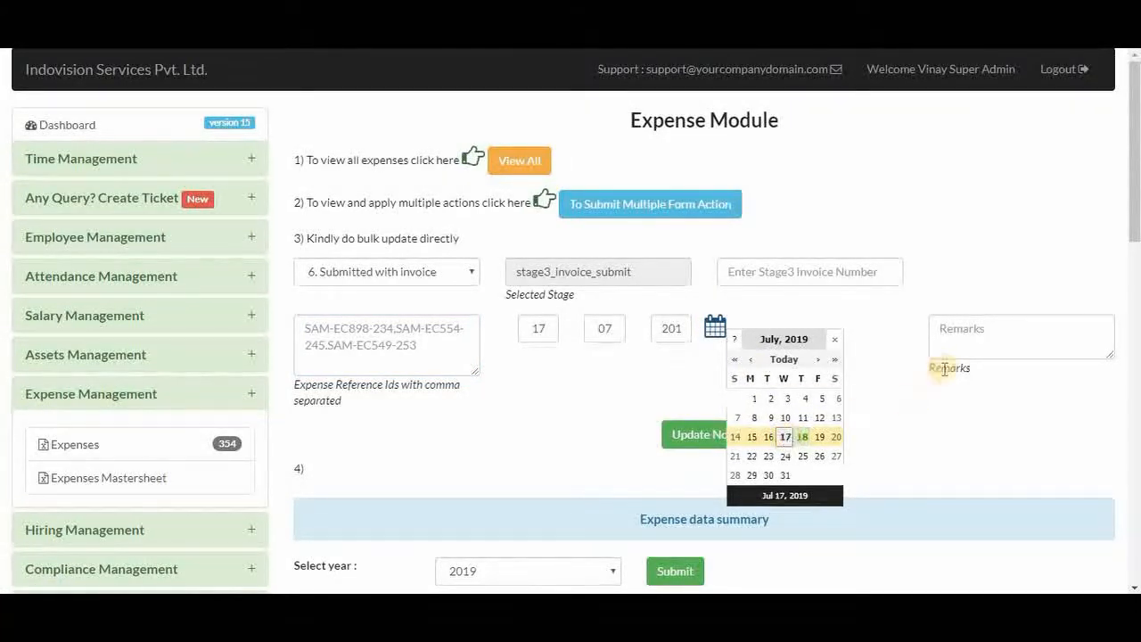
left_click(912, 403)
left_click(724, 435)
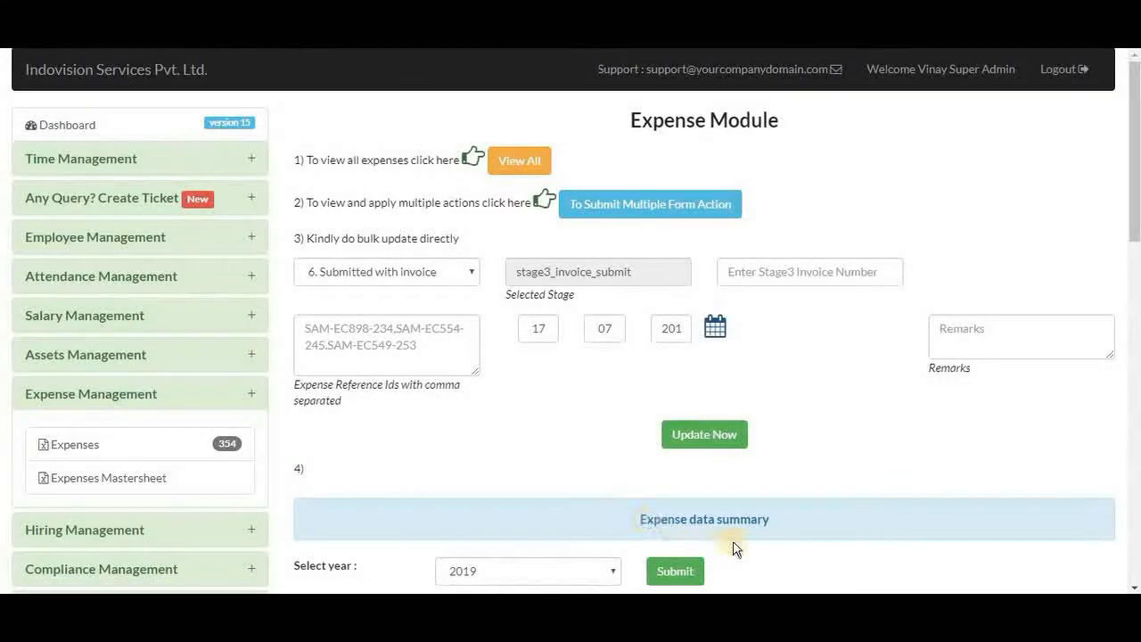
- Look over the 2019 expense data summary, and set the work done filter to All Admins and status 2. Courier Received
scroll(769, 542, "down", 5)
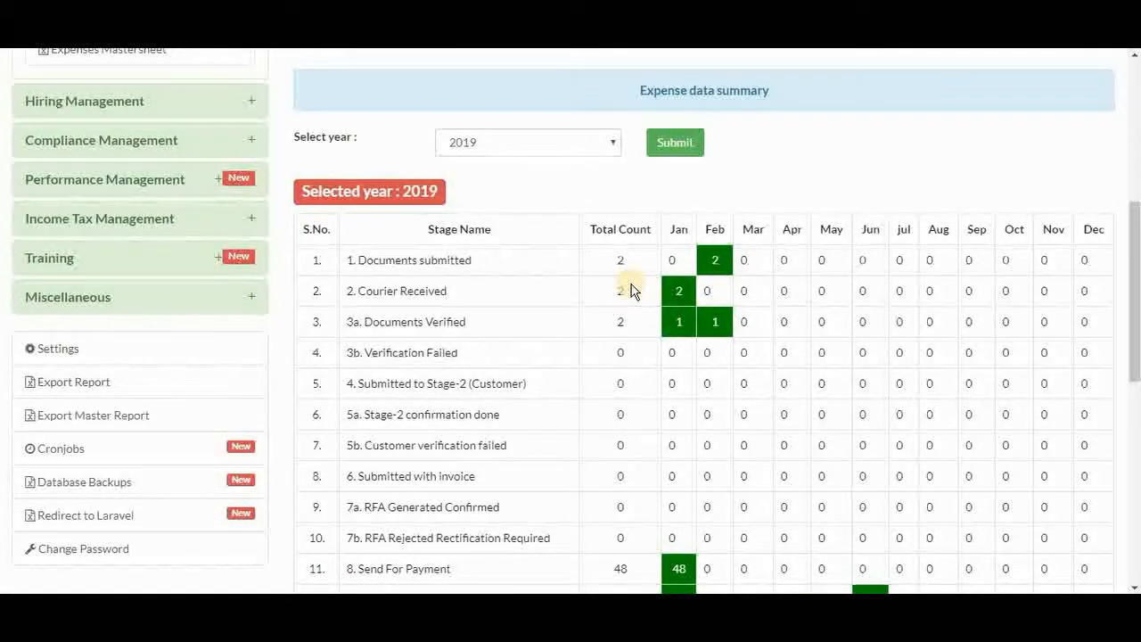
scroll(630, 292, "down", 3)
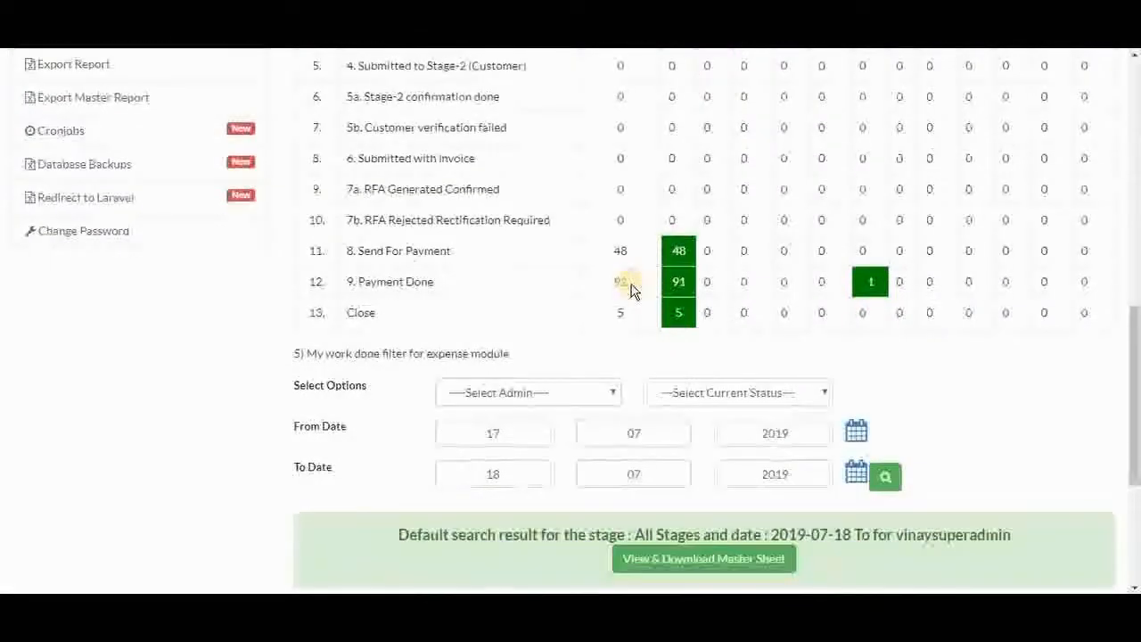
scroll(630, 292, "down", 1)
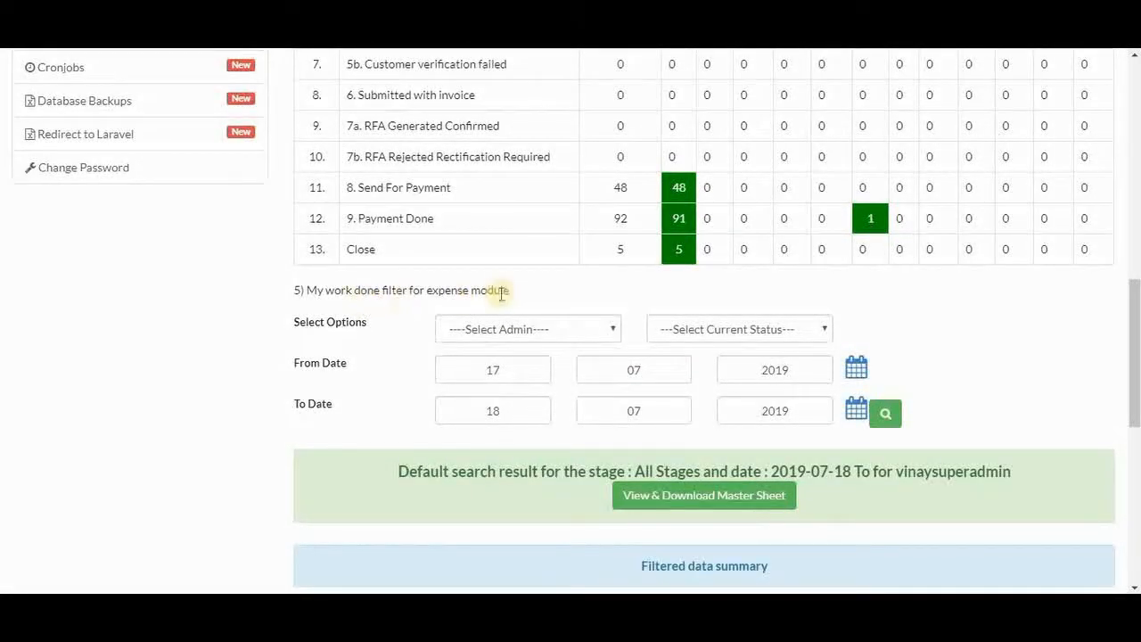
left_click(571, 327)
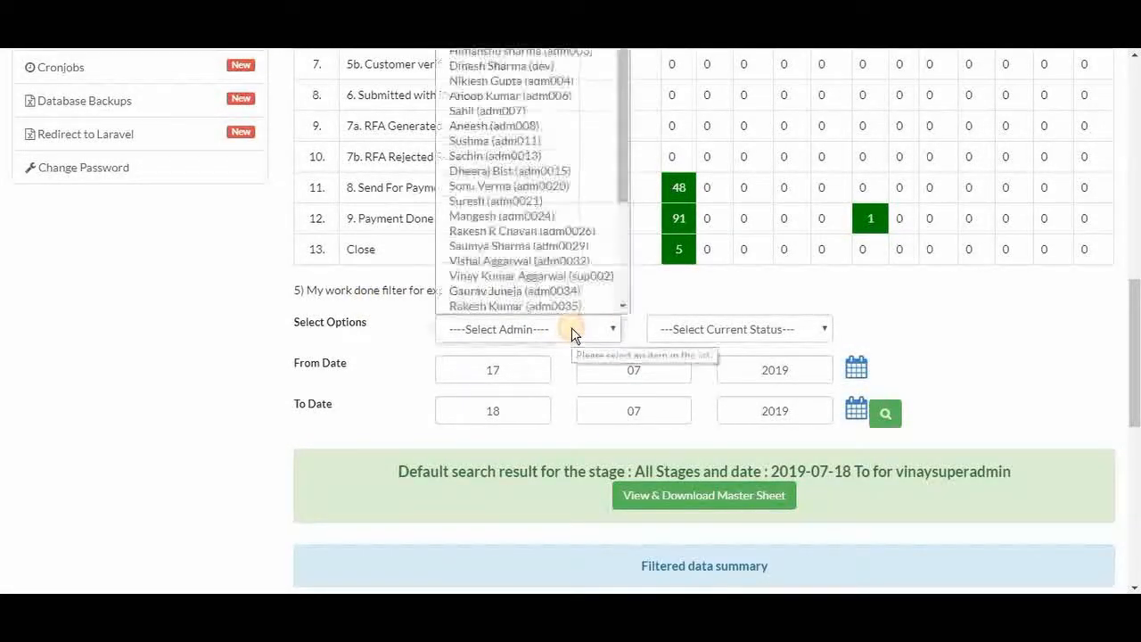
scroll(553, 234, "down", 1)
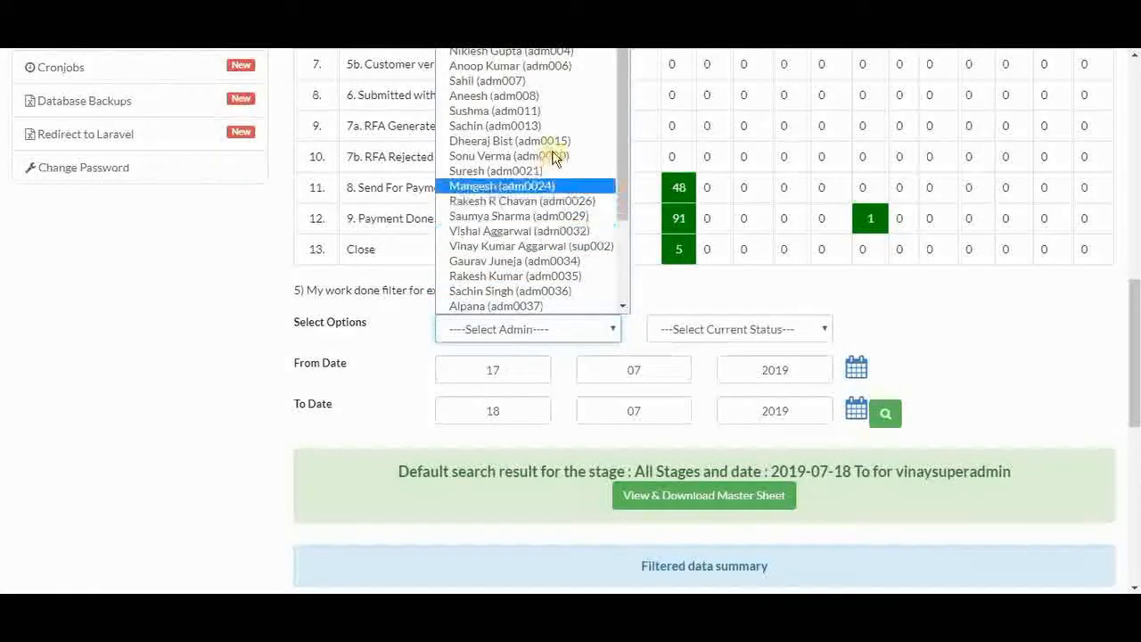
scroll(554, 157, "up", 1)
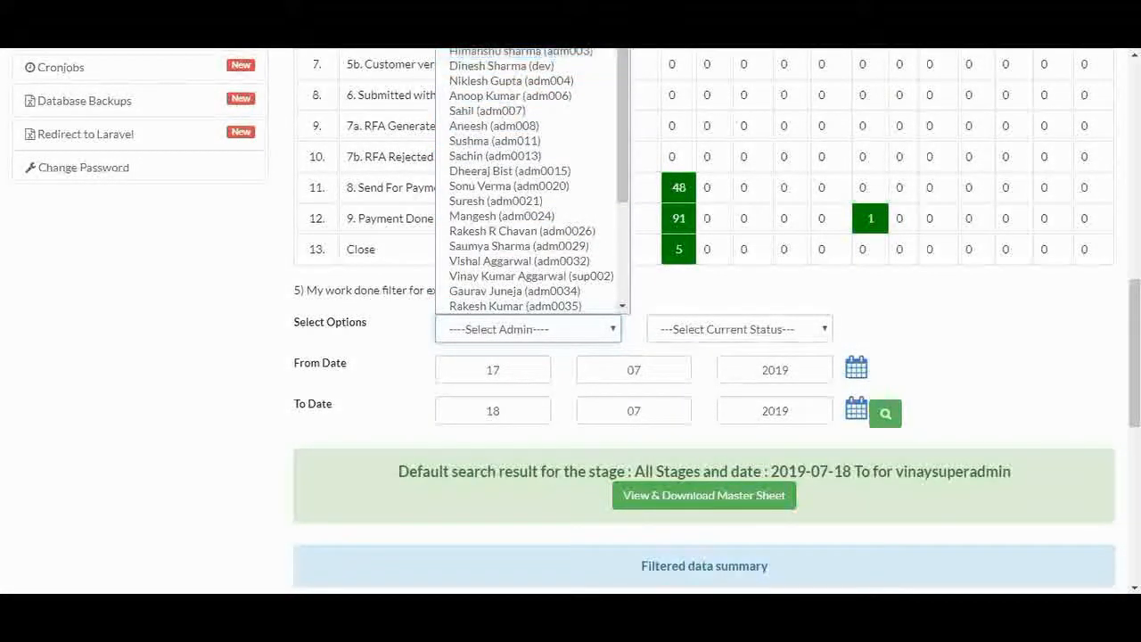
left_click(524, 37)
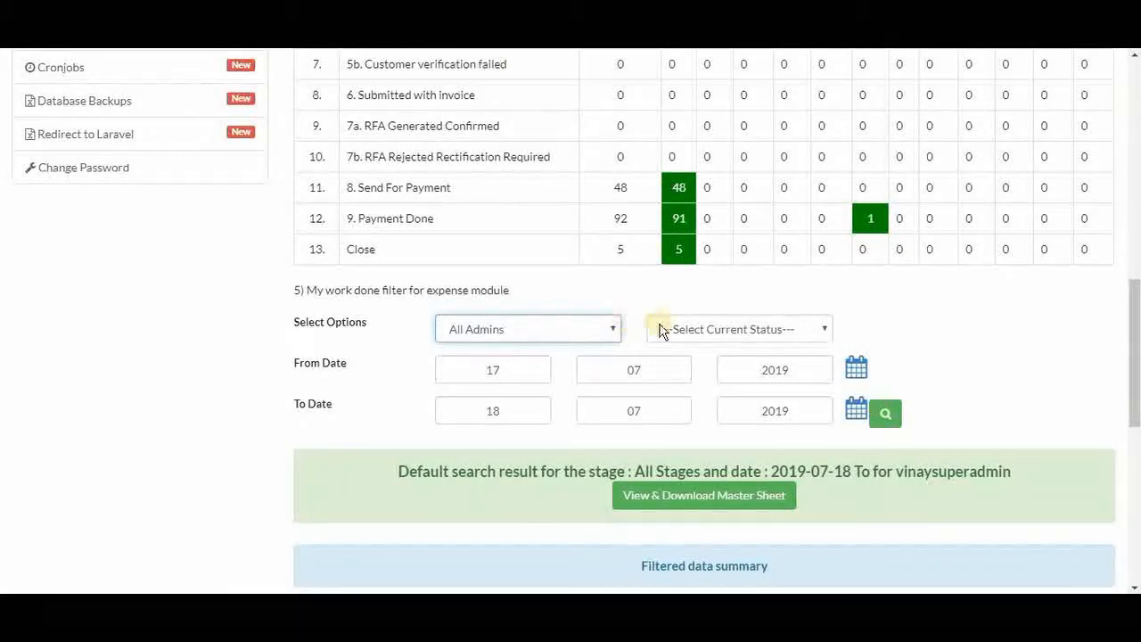
left_click(812, 332)
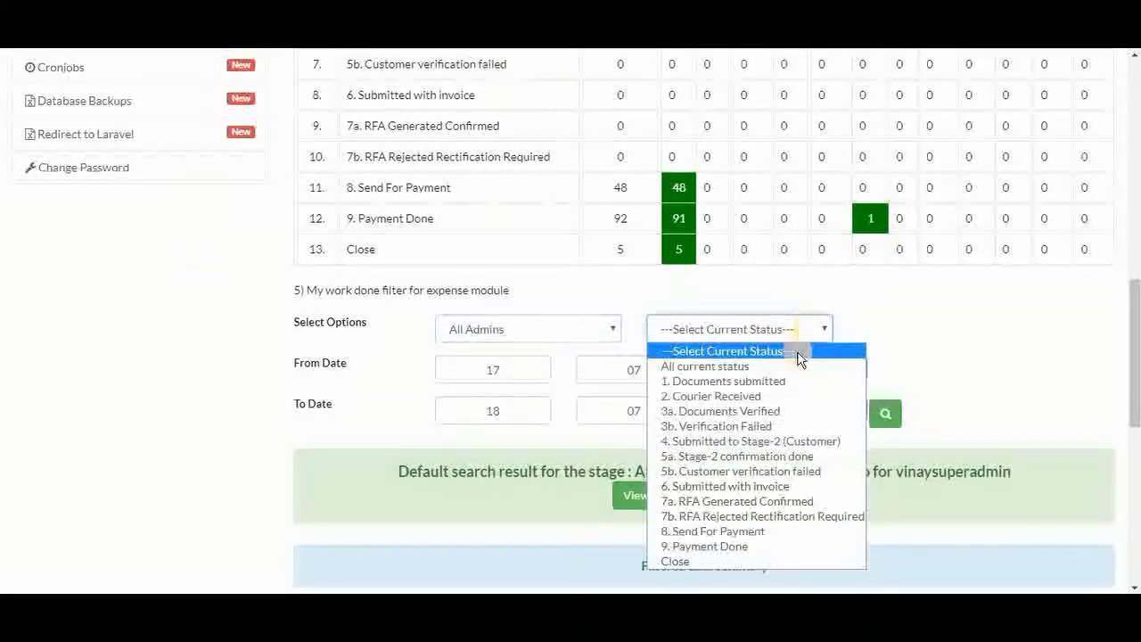
left_click(772, 403)
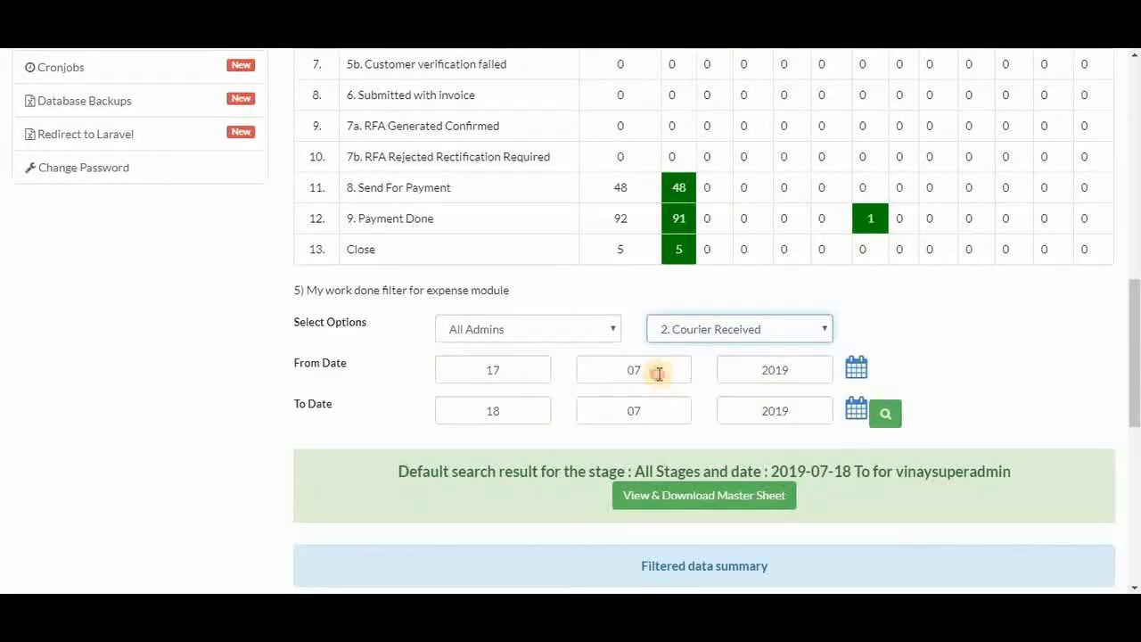
- Change the filter's From Date month to 01 and run the search through 18-07-2019
left_click(658, 372)
key("BackSpace")
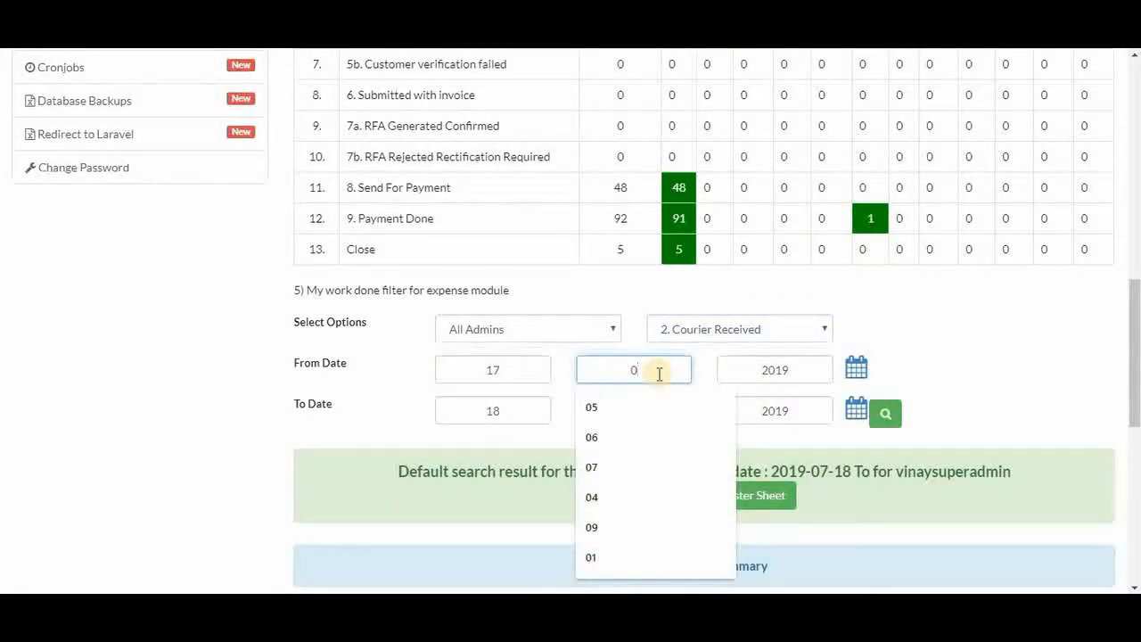
type("1")
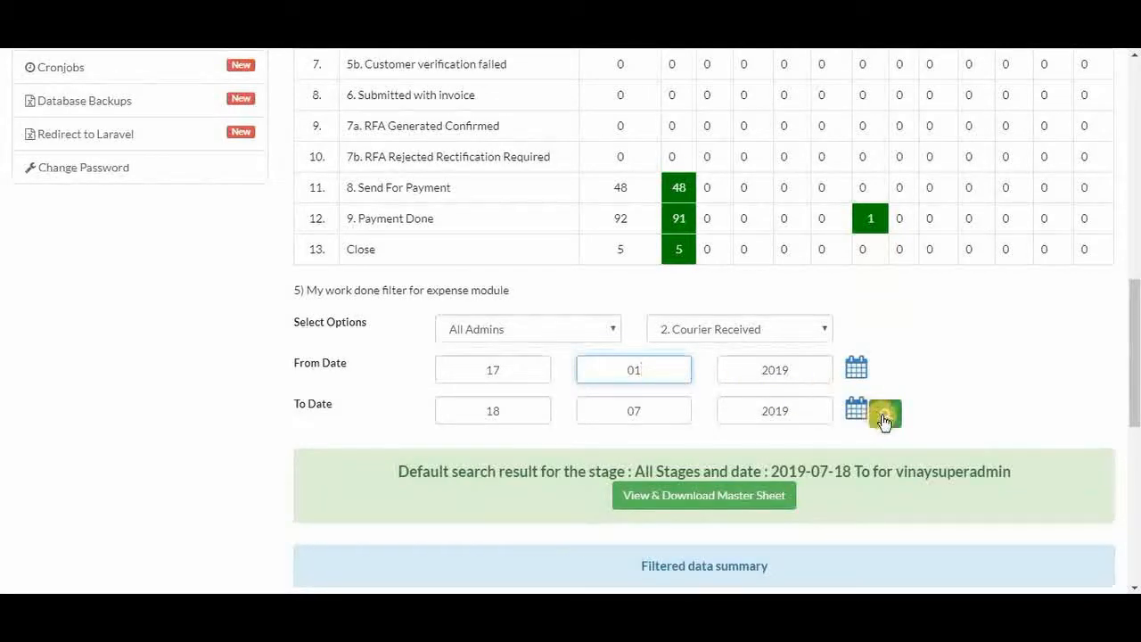
left_click(885, 417)
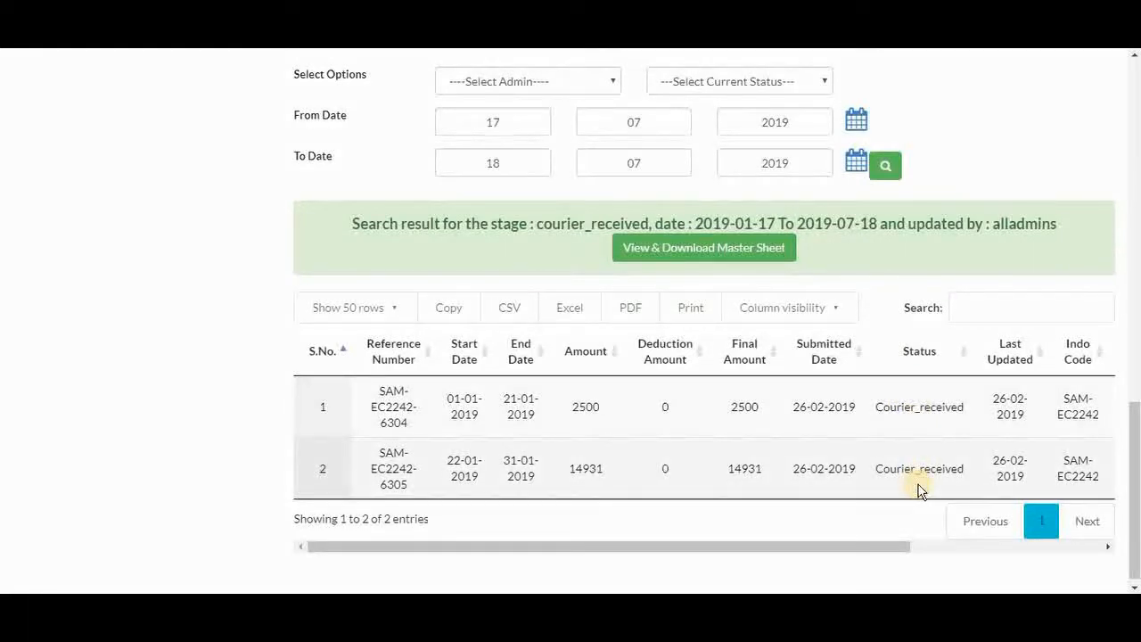
- Examine the remaining result columns, view the expense dated 22-01-2019 to 31-01-2019, and return to the Expense Module
scroll(918, 488, "right", 5)
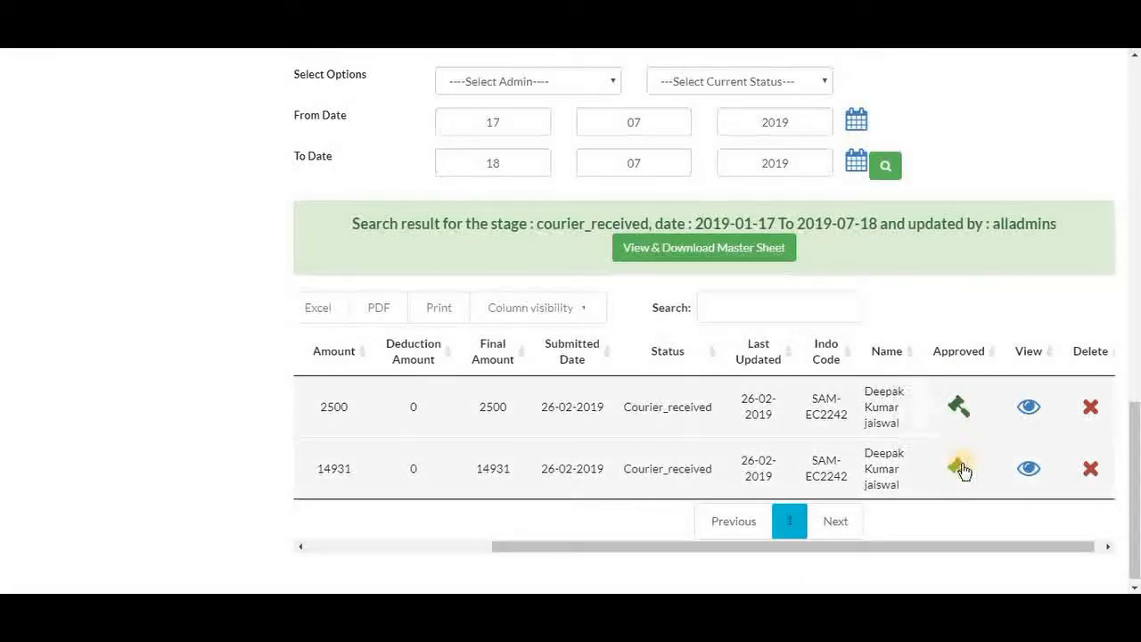
left_click(1029, 469)
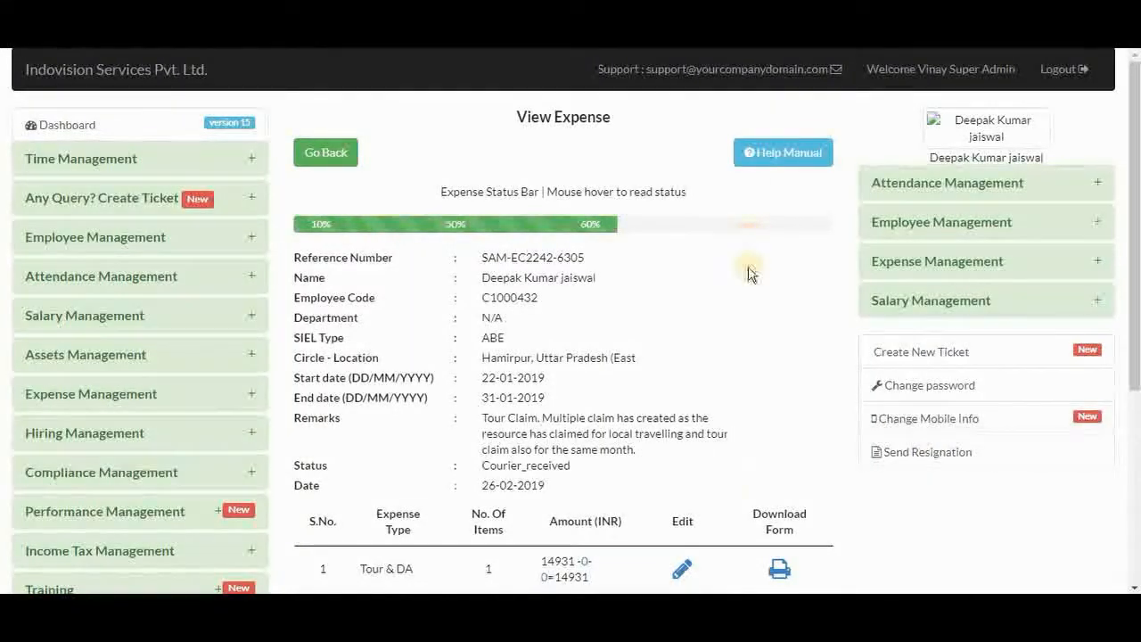
scroll(727, 546, "down", 4)
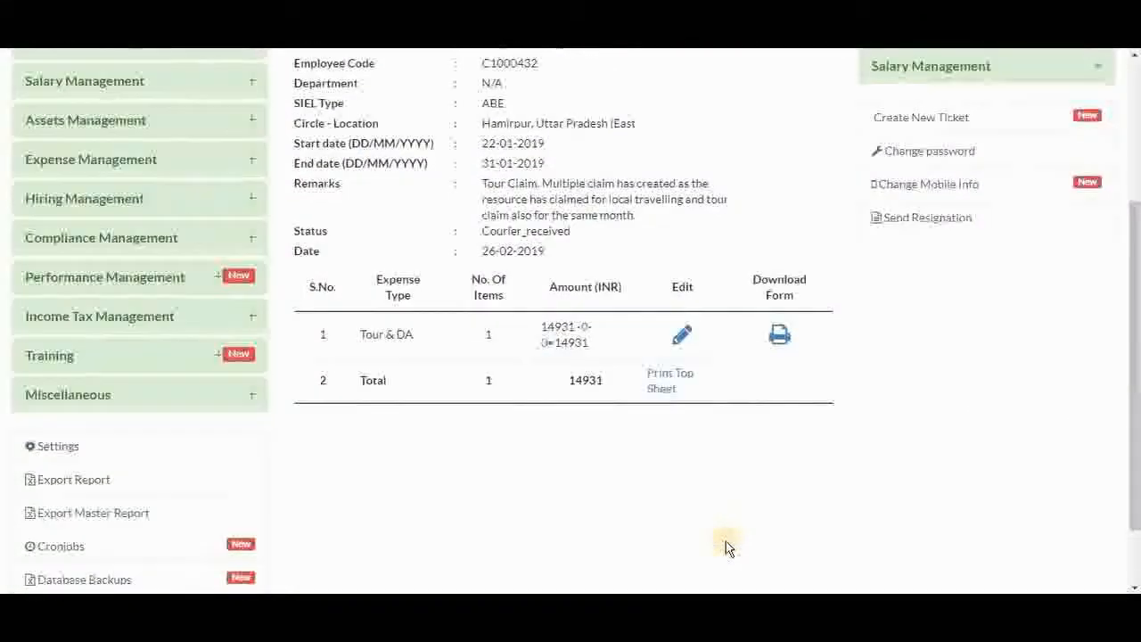
scroll(726, 547, "up", 4)
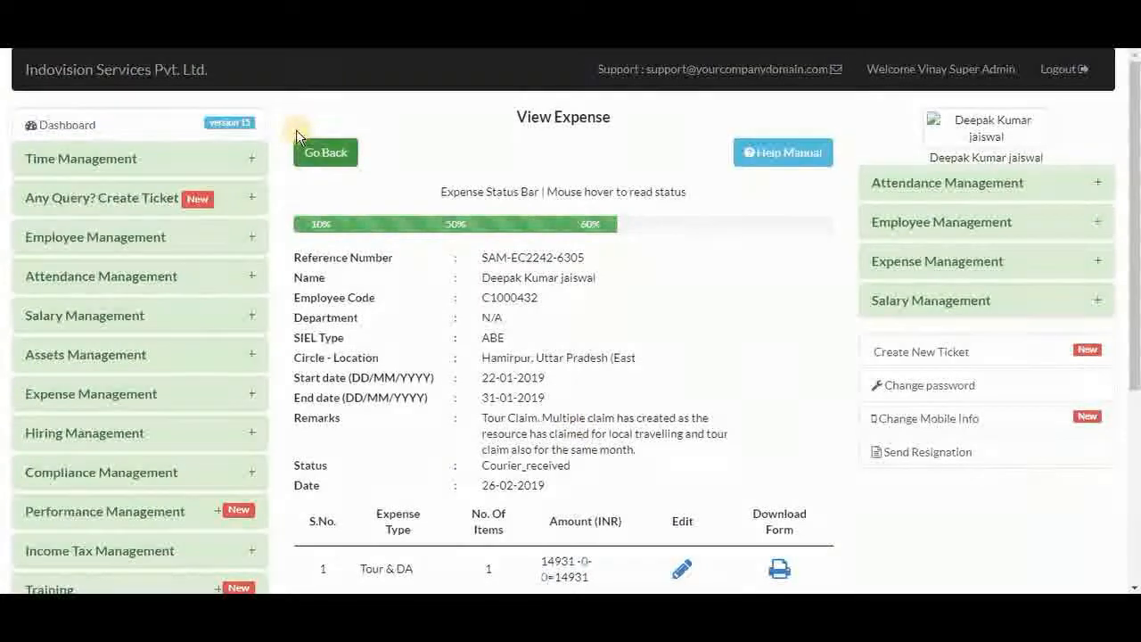
left_click(325, 155)
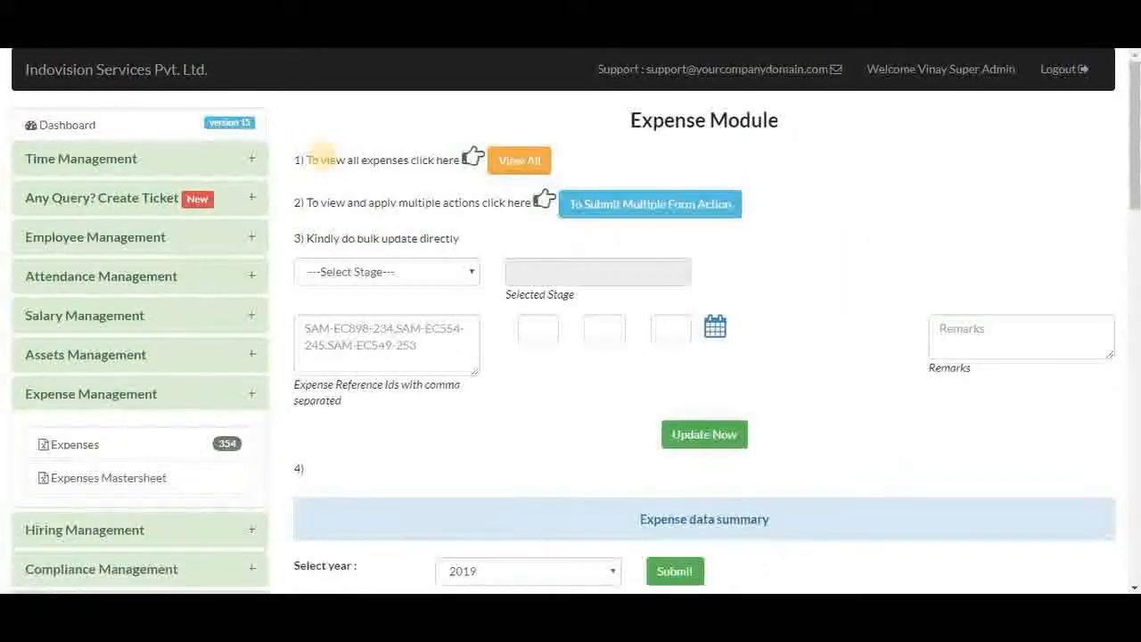
- Open the master sheet for the work done filter's default search result and load it for July 2019
scroll(325, 156, "down", 7)
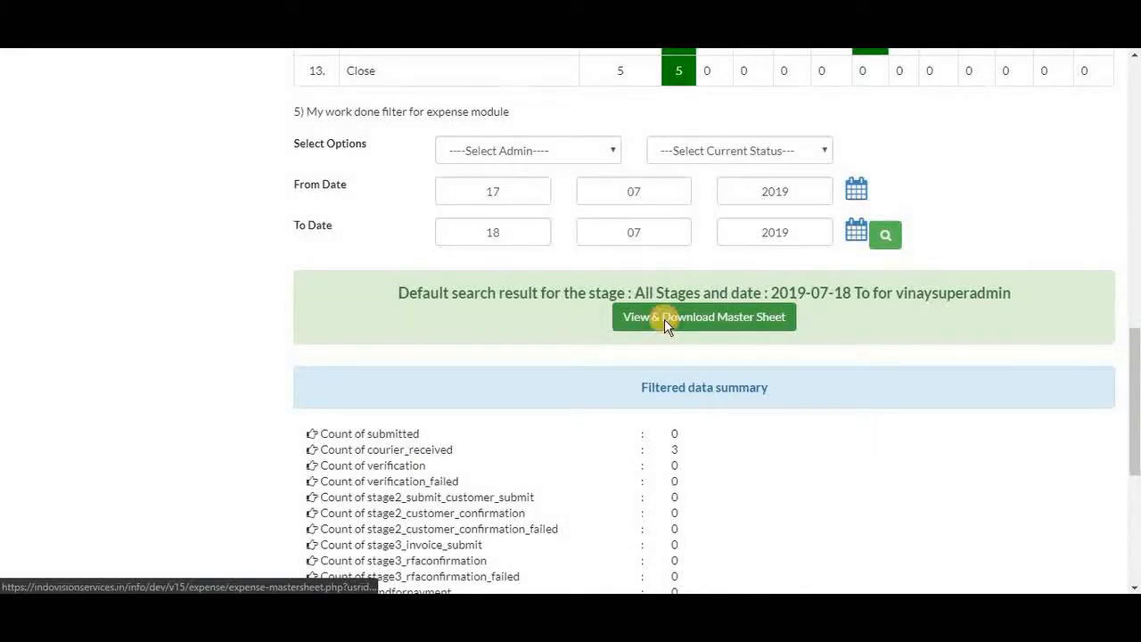
left_click(664, 319)
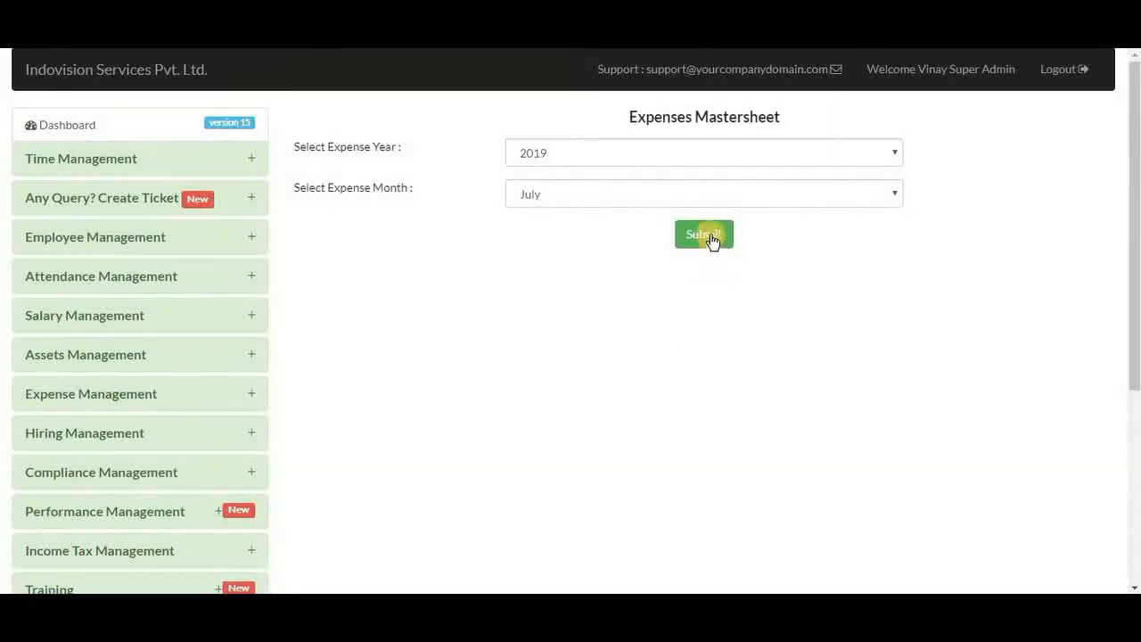
left_click(710, 239)
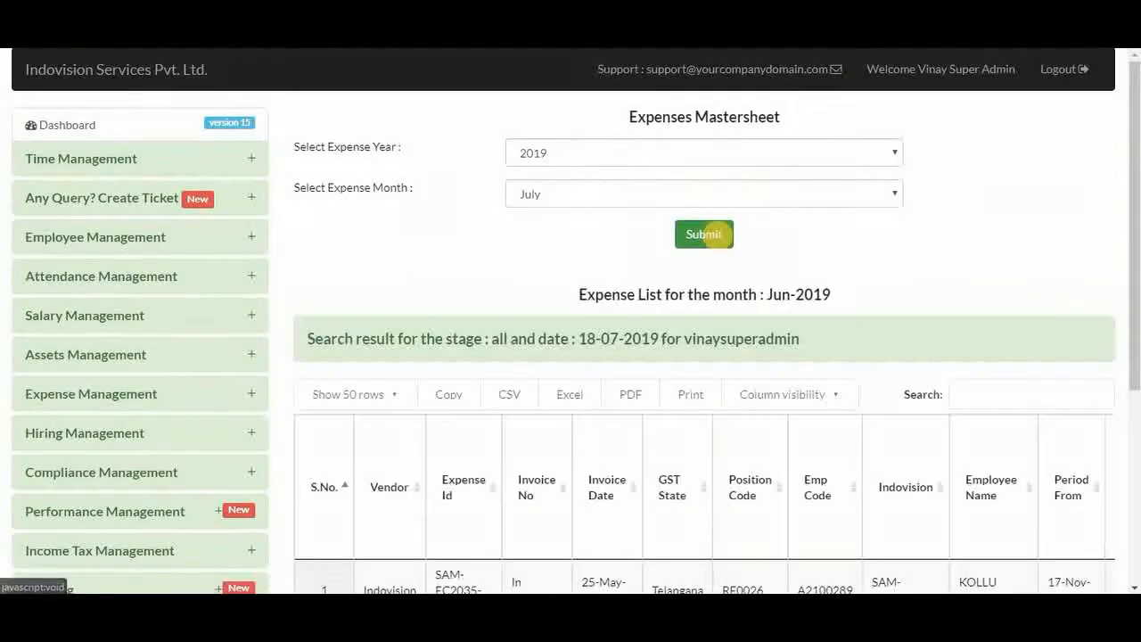
- Examine the mastersheet's expense list columns, from invoice and employee details through allowances, deductions, totals and stage dates to deduction remarks
scroll(720, 243, "down", 1)
scroll(721, 243, "down", 3)
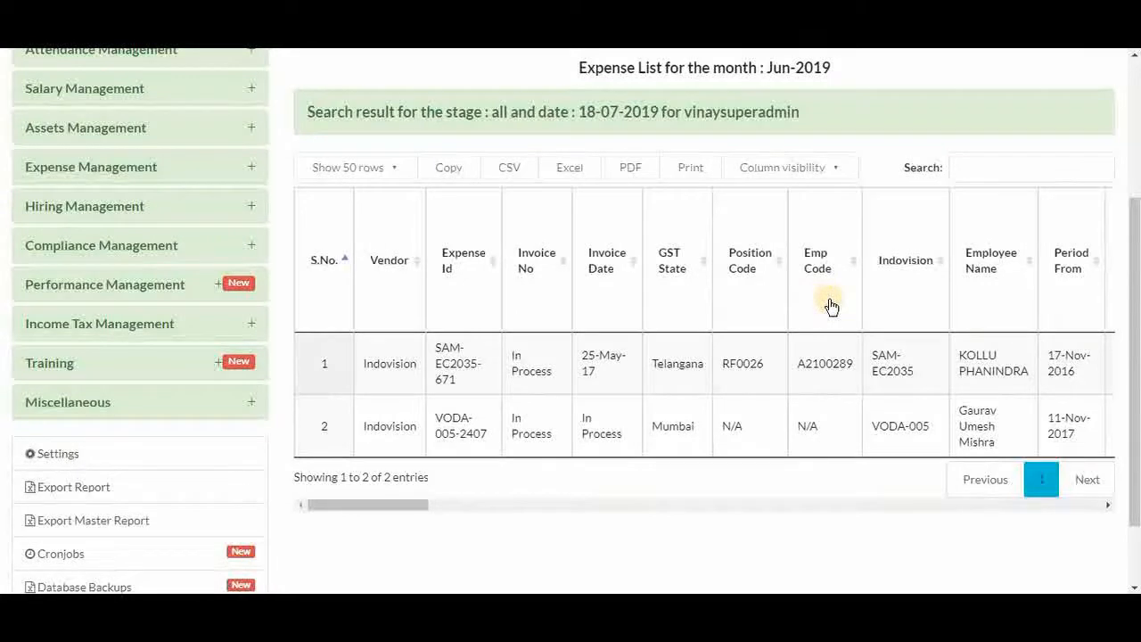
scroll(829, 306, "right", 5)
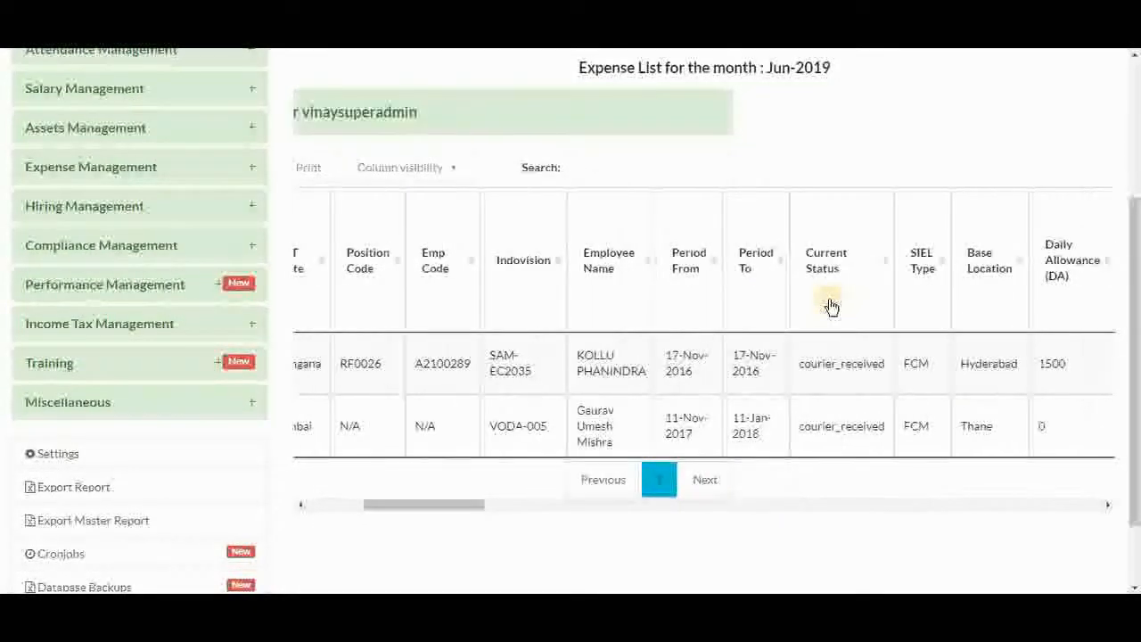
scroll(830, 306, "right", 5)
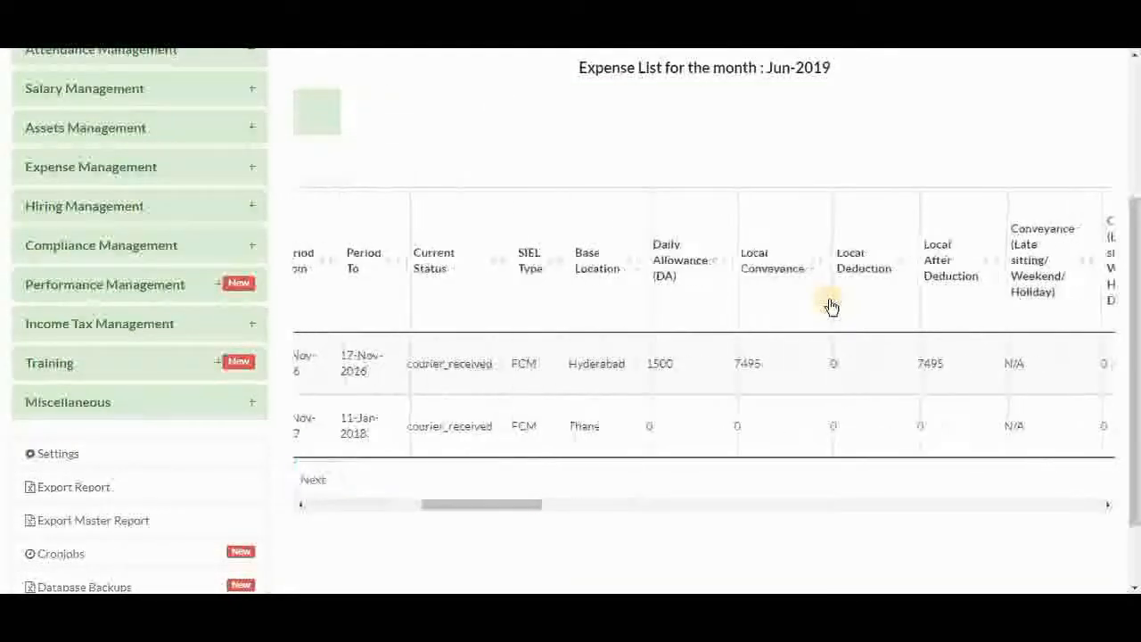
scroll(830, 306, "right", 5)
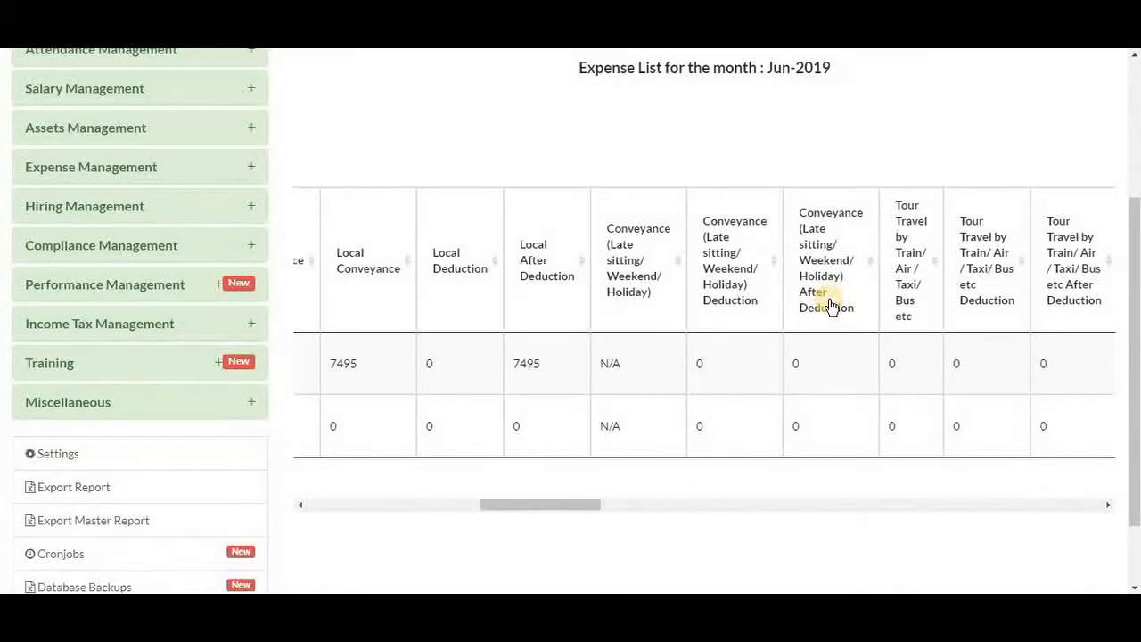
scroll(830, 306, "right", 5)
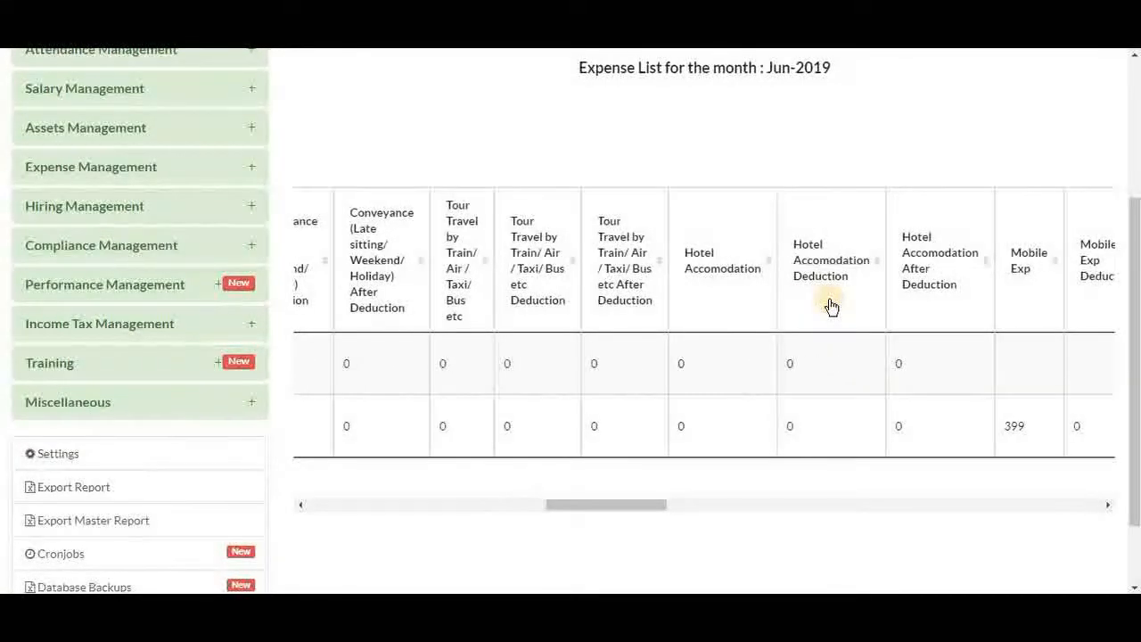
scroll(830, 306, "right", 3)
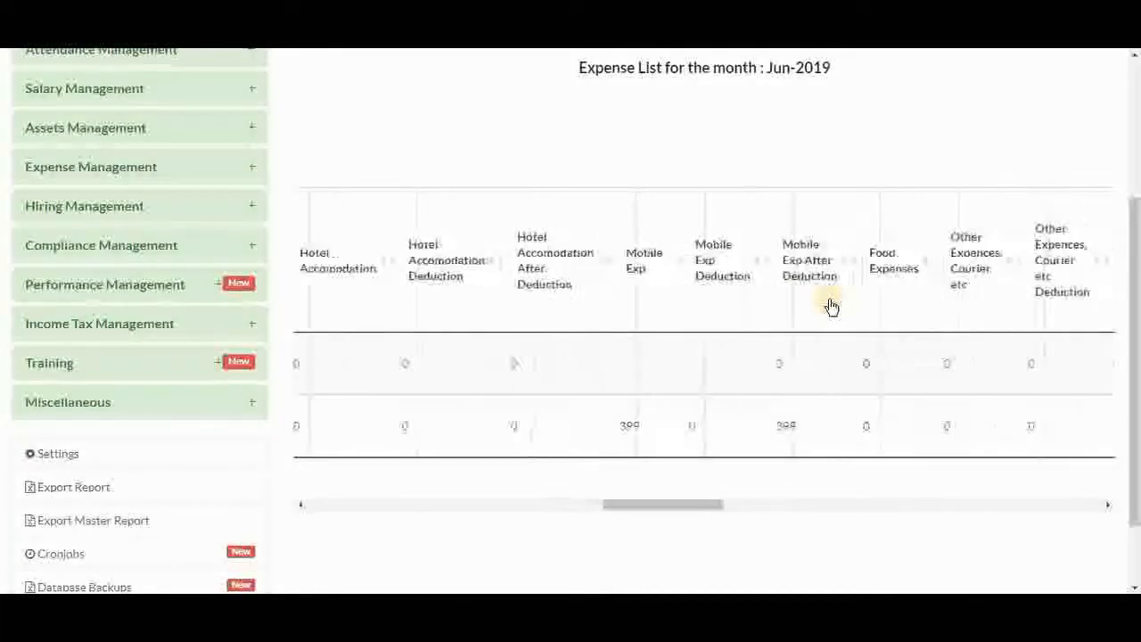
scroll(830, 306, "right", 5)
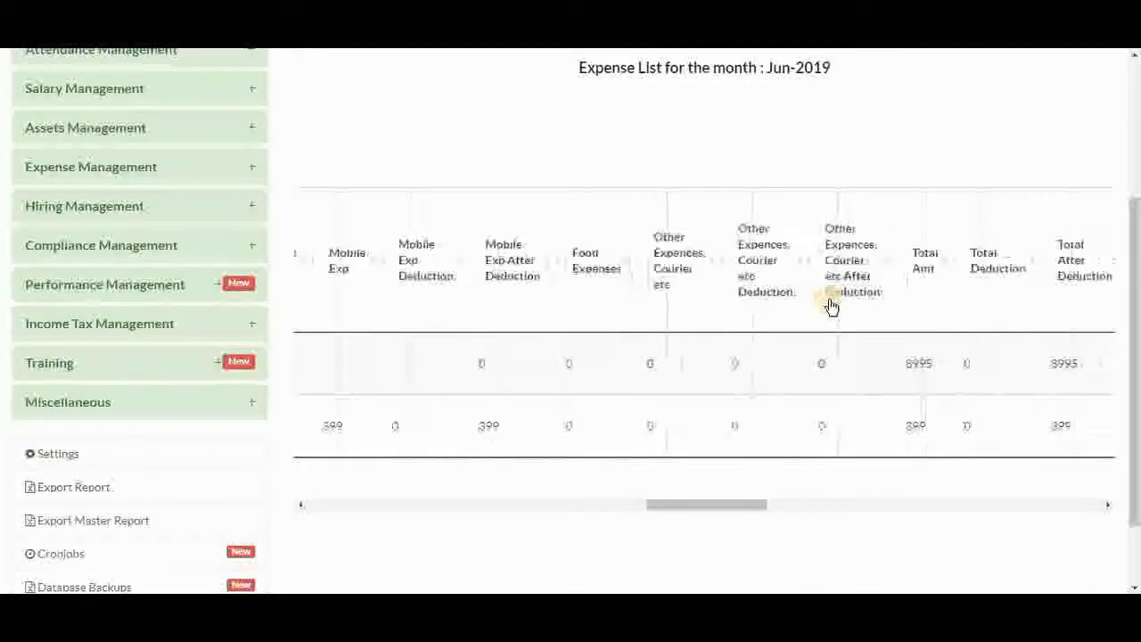
scroll(830, 306, "right", 5)
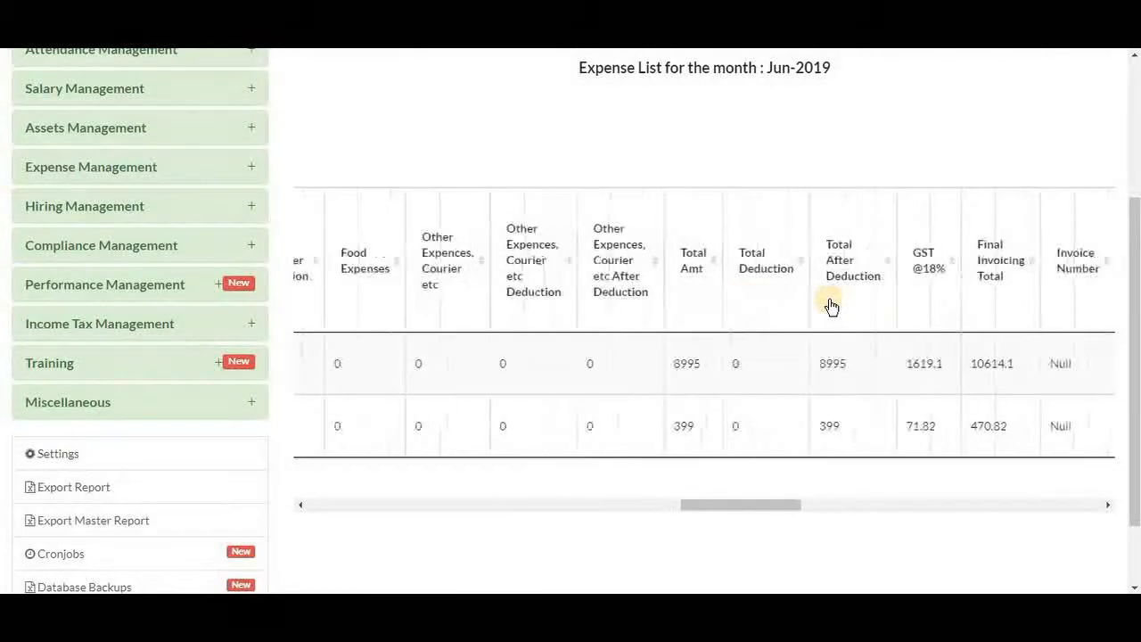
scroll(830, 306, "right", 5)
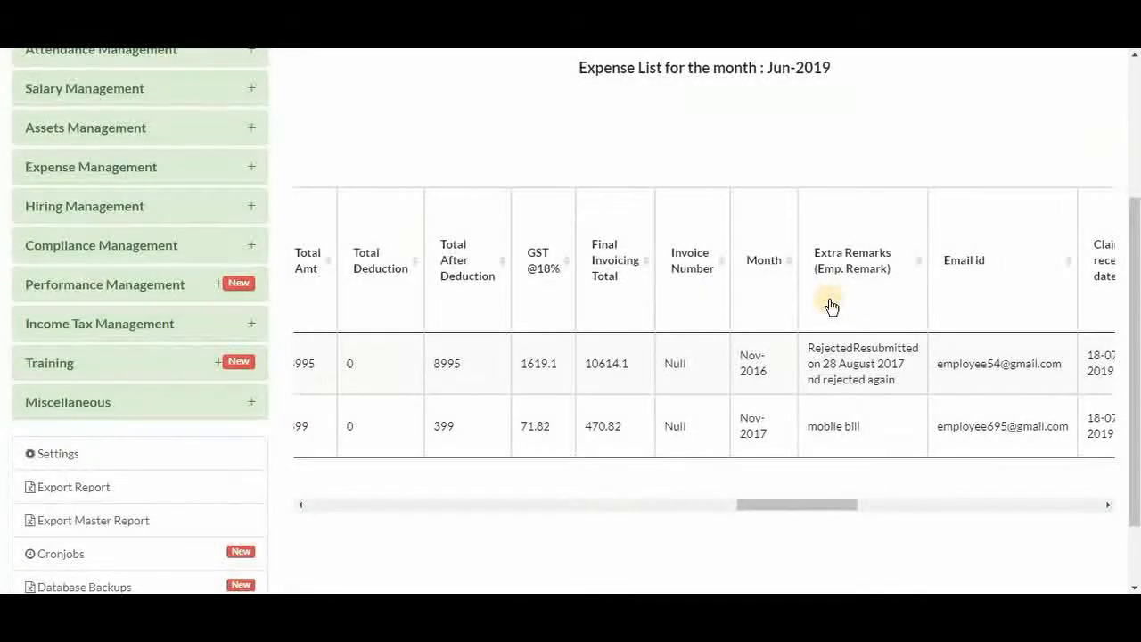
scroll(830, 306, "right", 3)
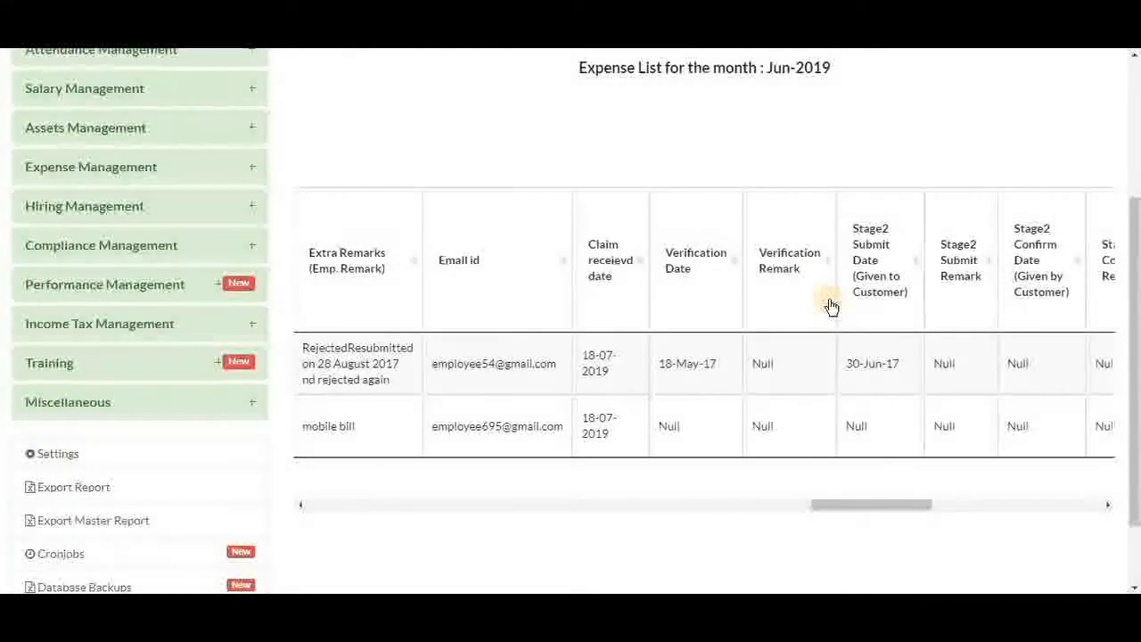
scroll(830, 306, "right", 5)
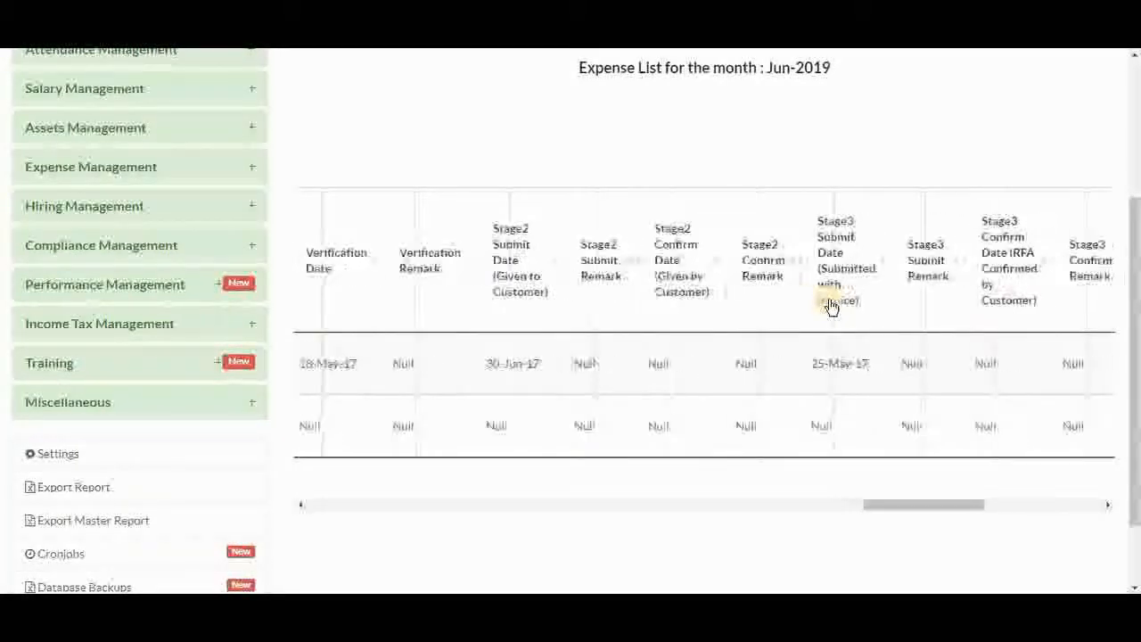
scroll(830, 306, "right", 5)
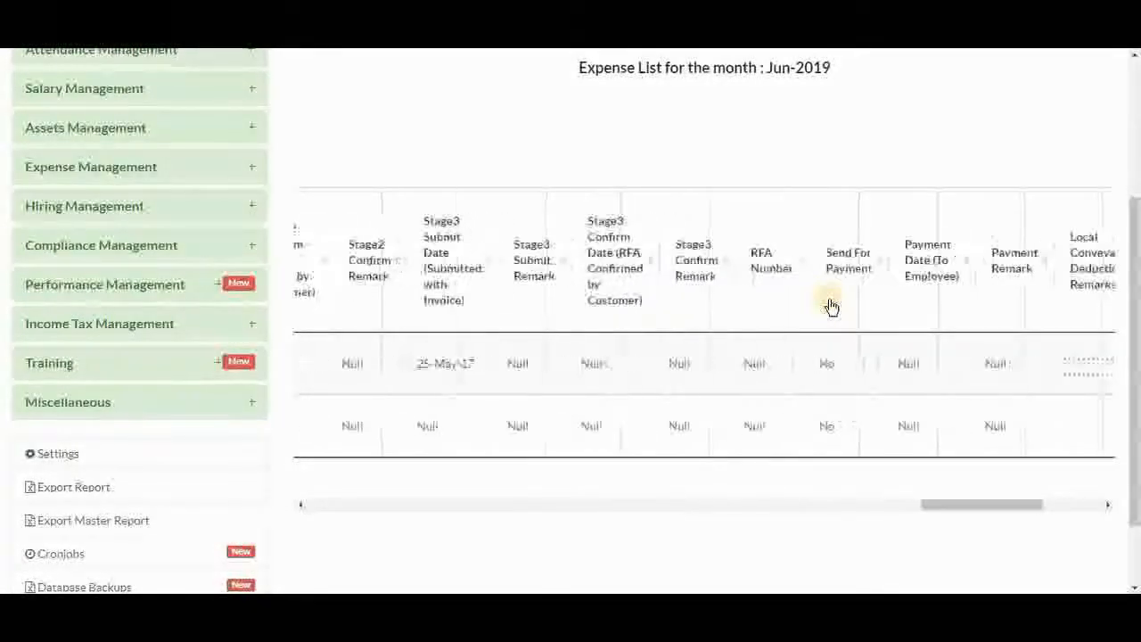
scroll(830, 306, "right", 5)
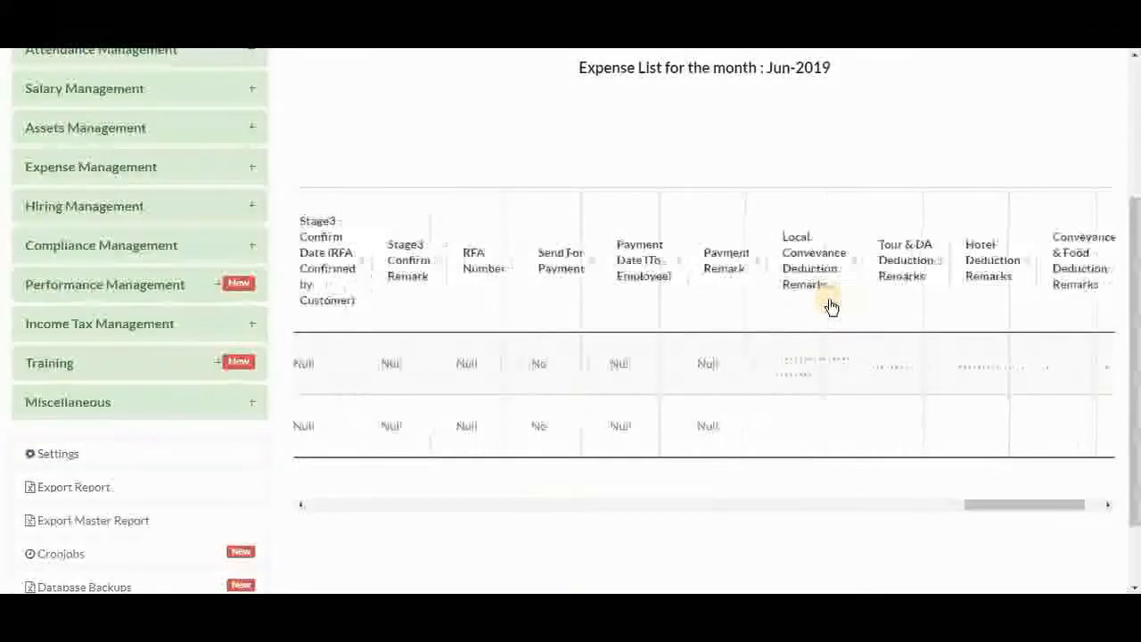
scroll(830, 306, "up", 1)
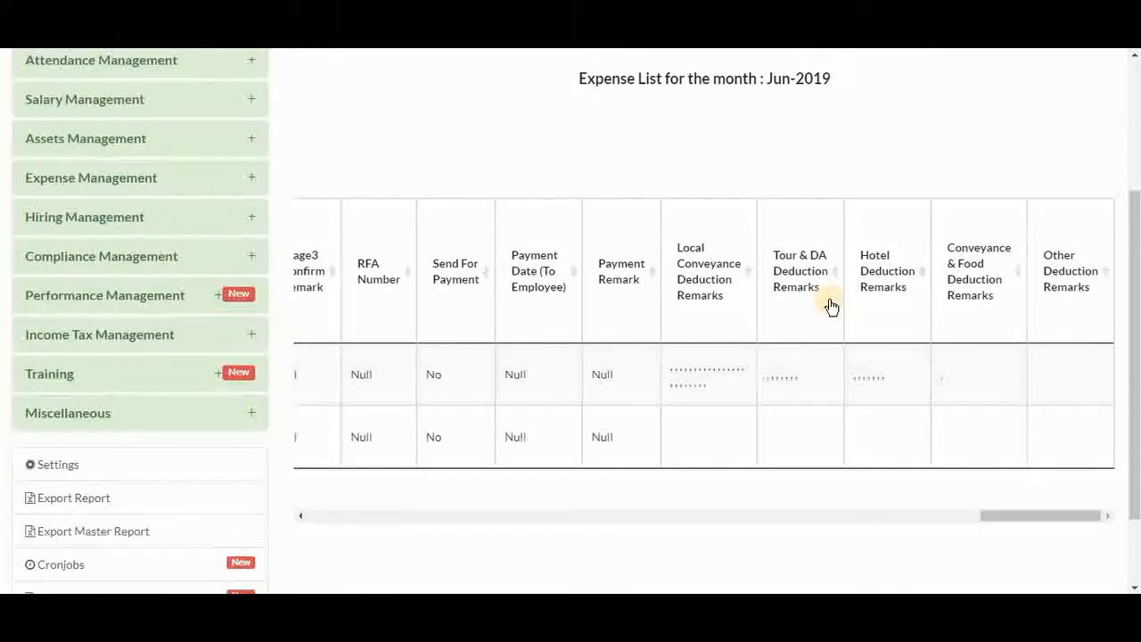
scroll(907, 407, "left", 3)
- Back in the Expense Module, look over the filtered data summary counts and the expense table below them
scroll(906, 410, "down", 10)
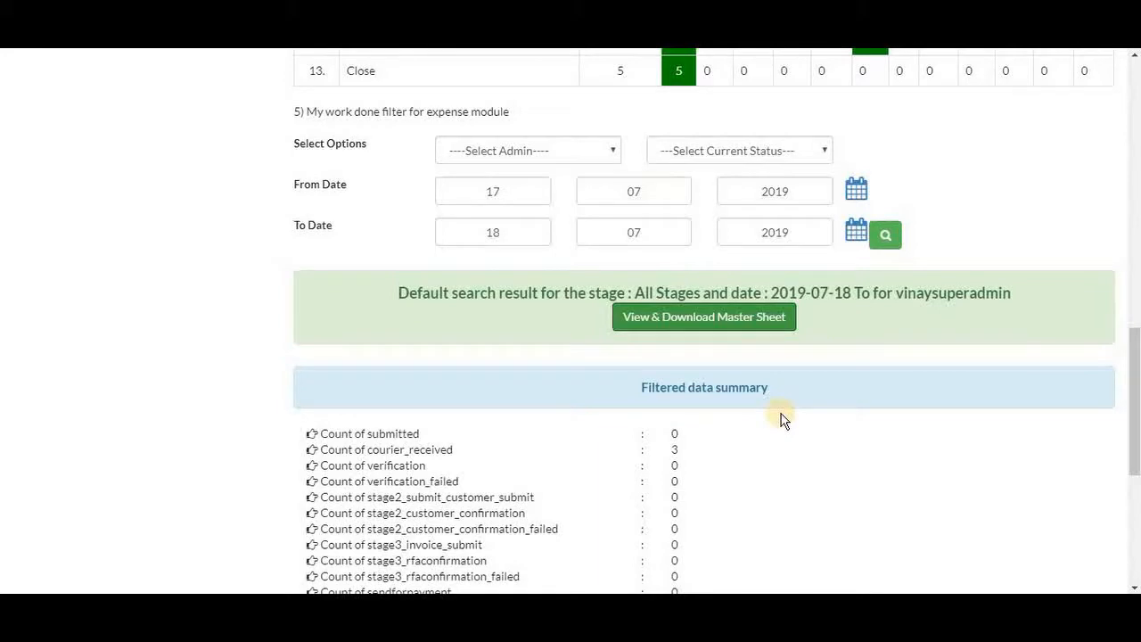
scroll(766, 414, "down", 1)
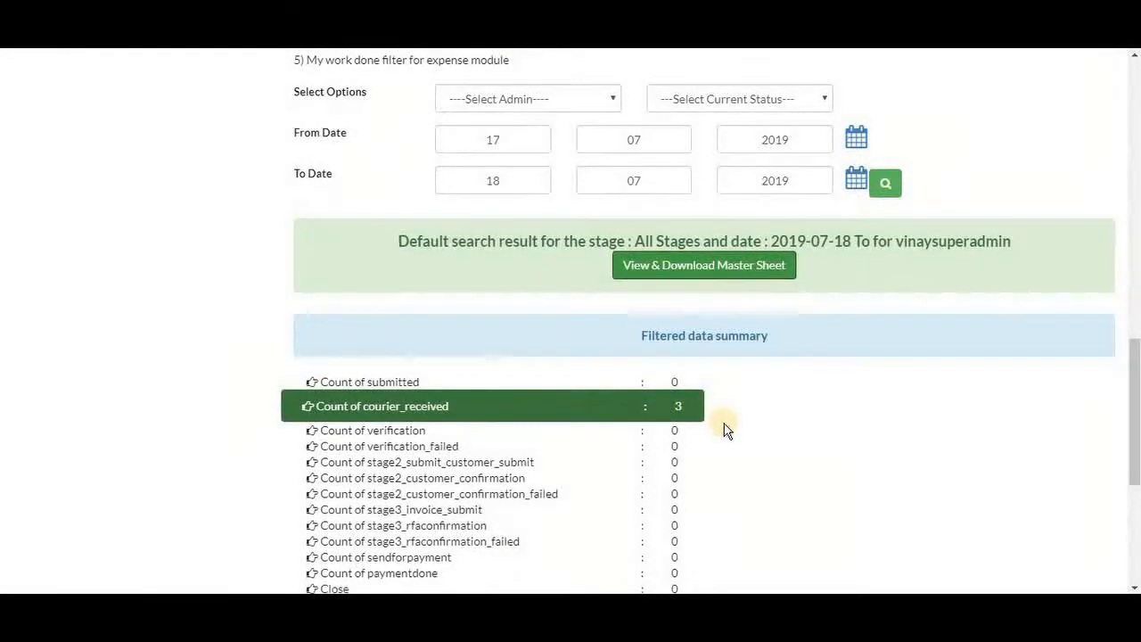
scroll(724, 429, "down", 7)
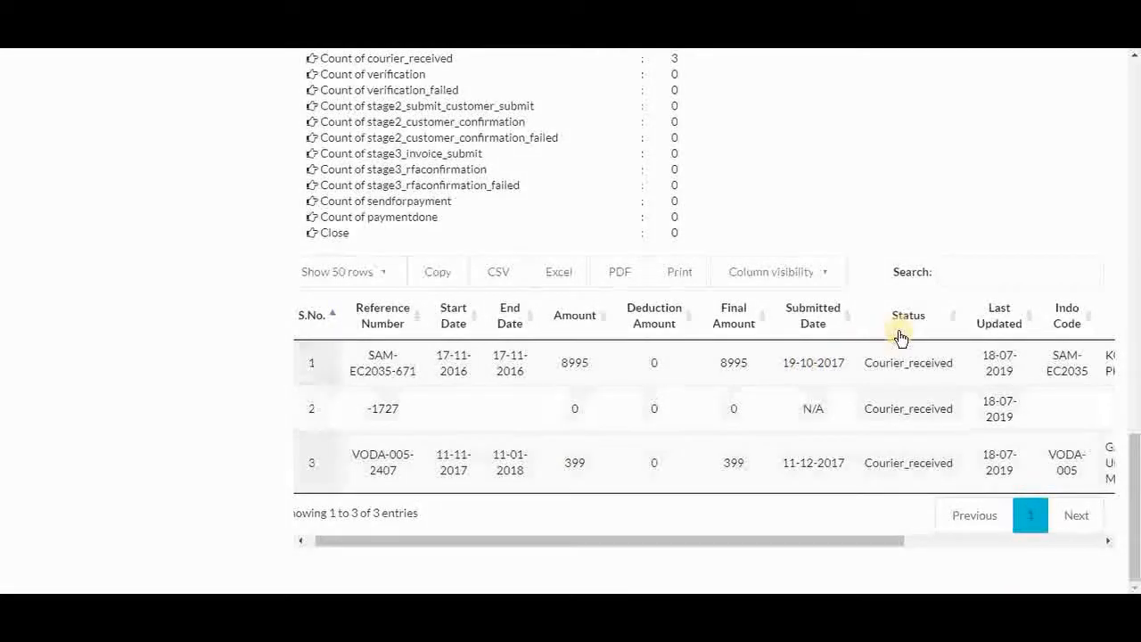
scroll(869, 426, "up", 12)
scroll(864, 426, "up", 10)
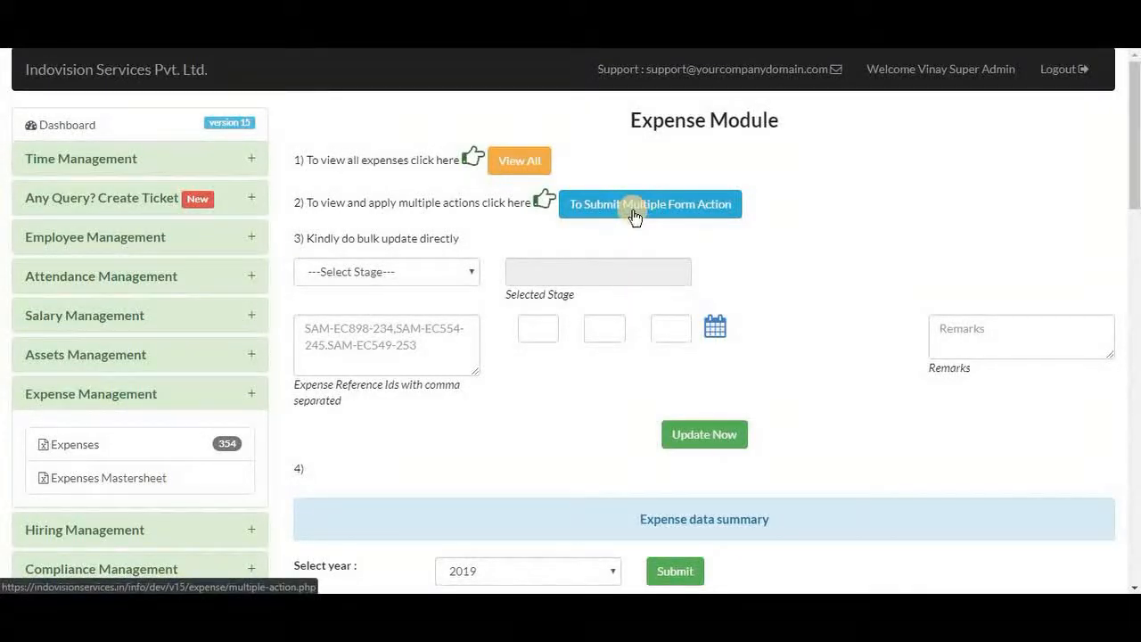
- View all expenses and filter the list by month 07, year 2019 and stage 1. Documents submitted
left_click(522, 163)
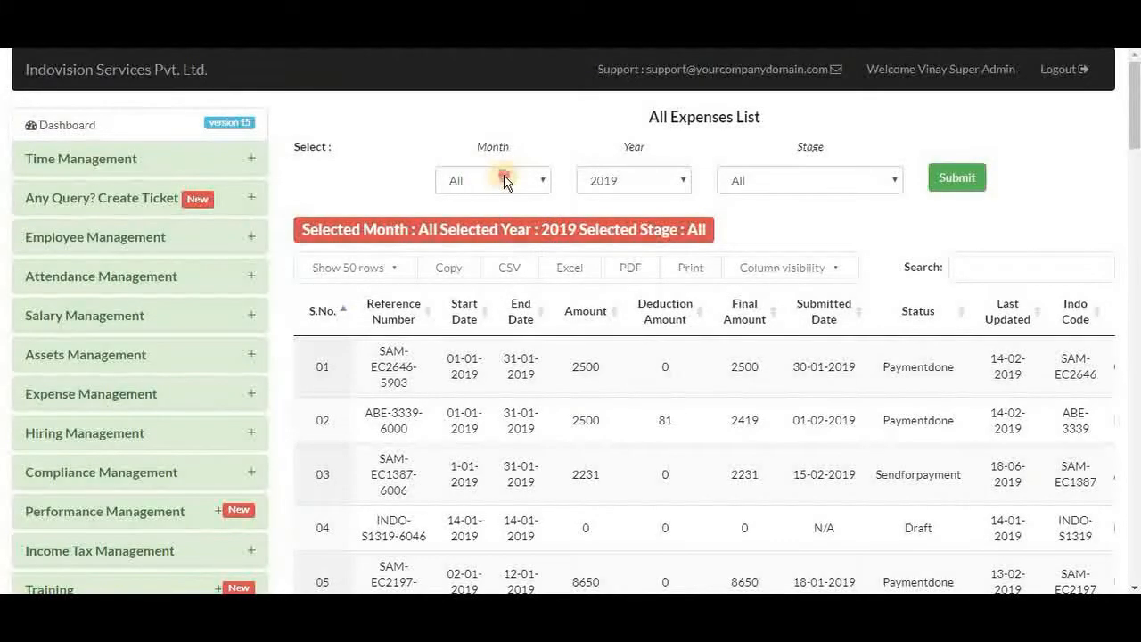
left_click(505, 181)
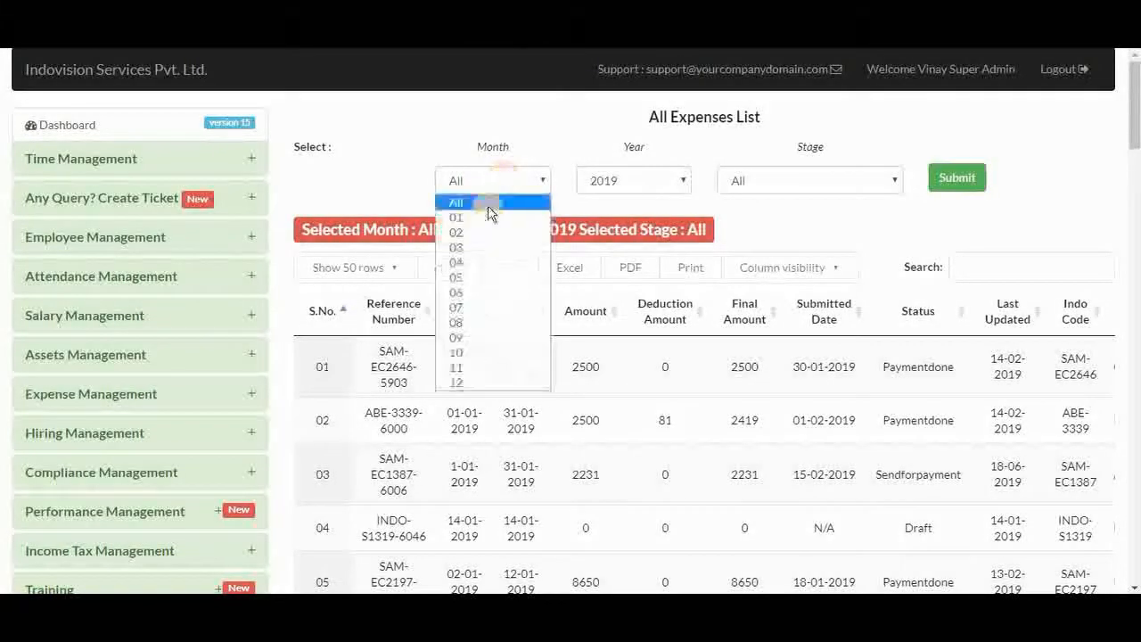
left_click(476, 309)
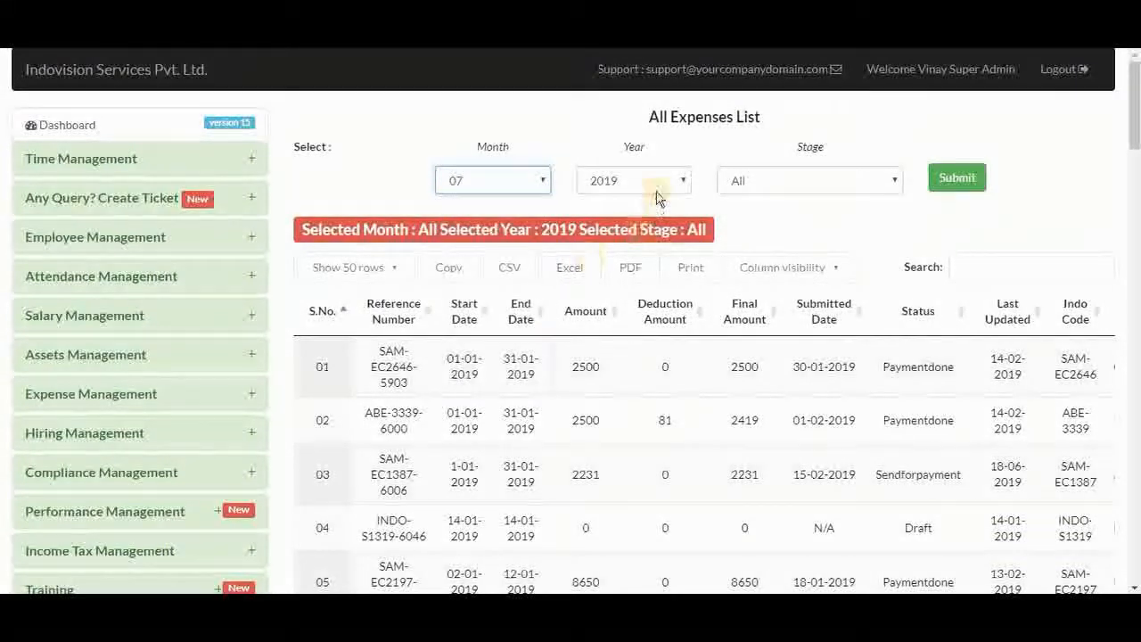
left_click(834, 183)
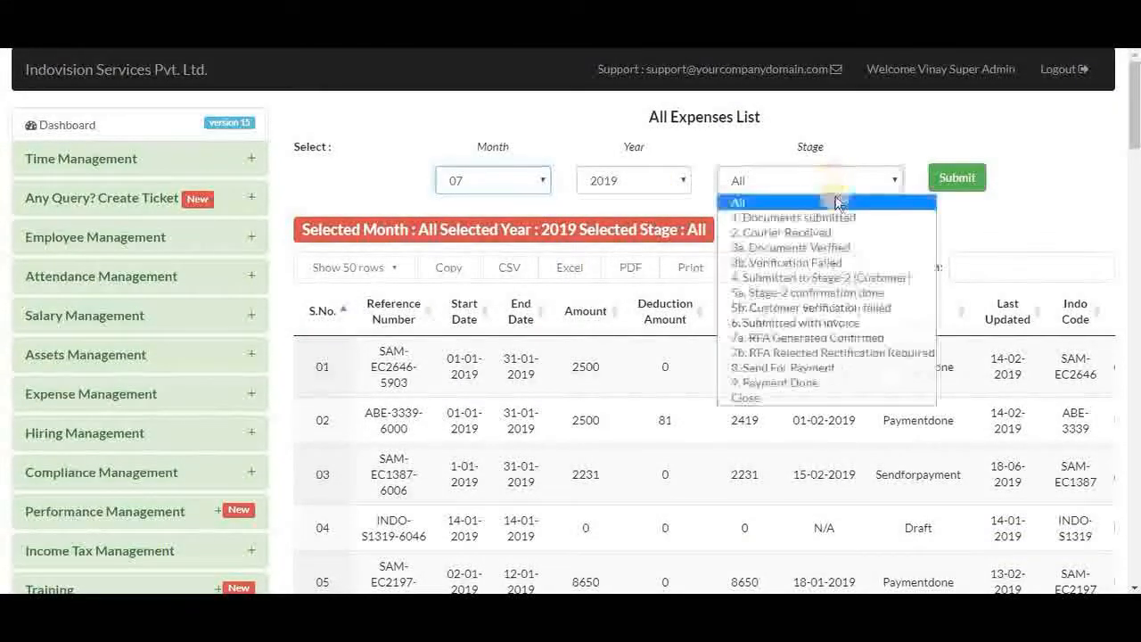
left_click(859, 179)
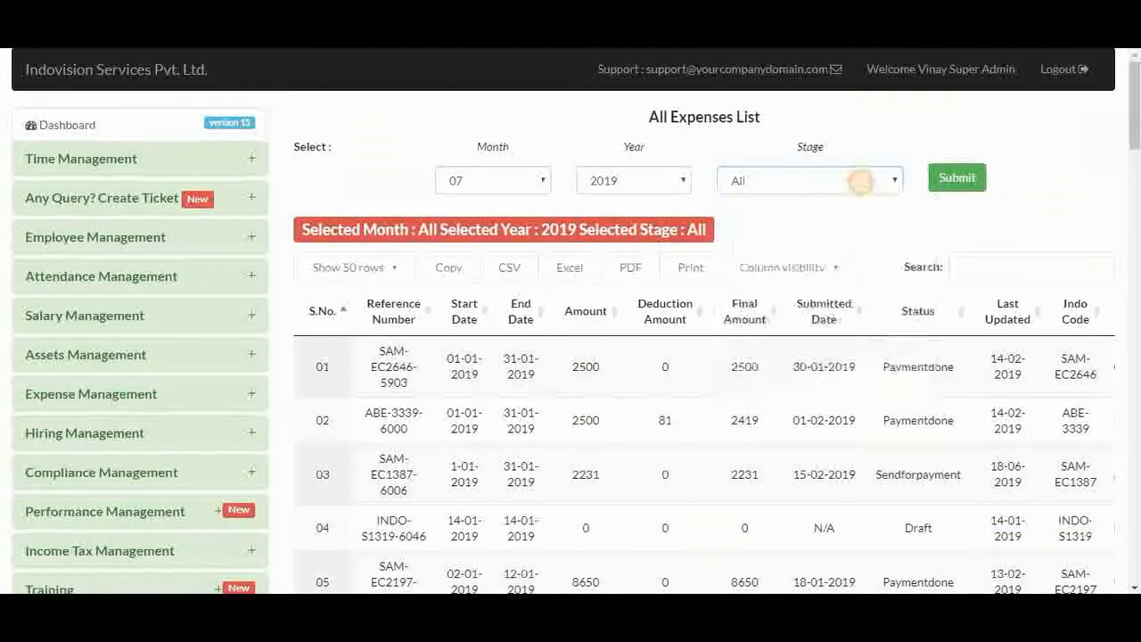
left_click(858, 178)
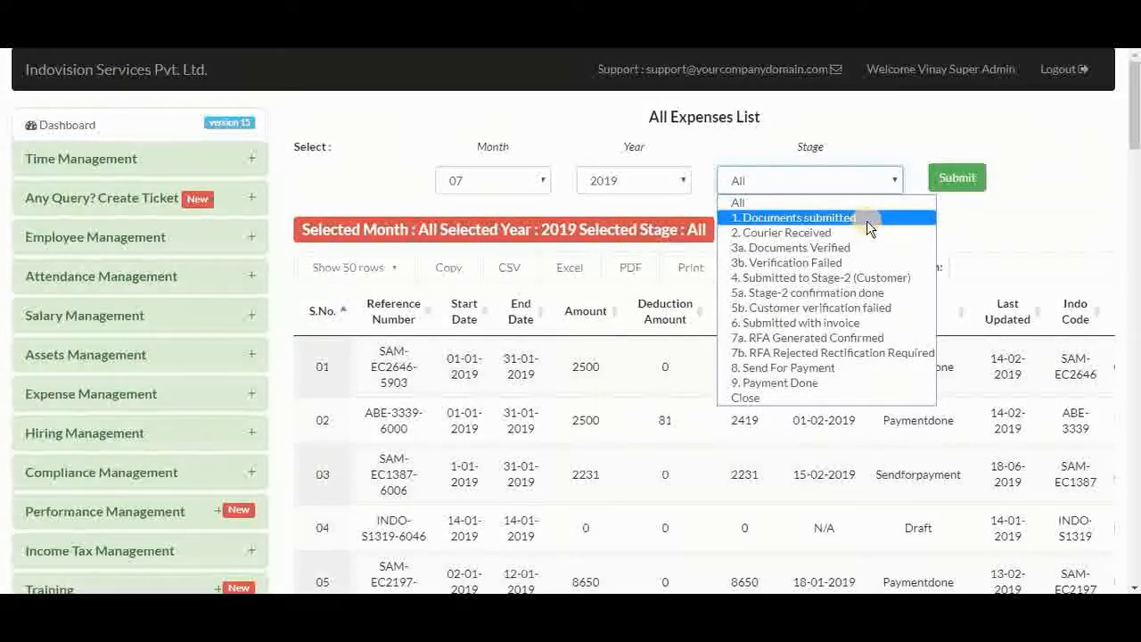
left_click(867, 220)
left_click(950, 185)
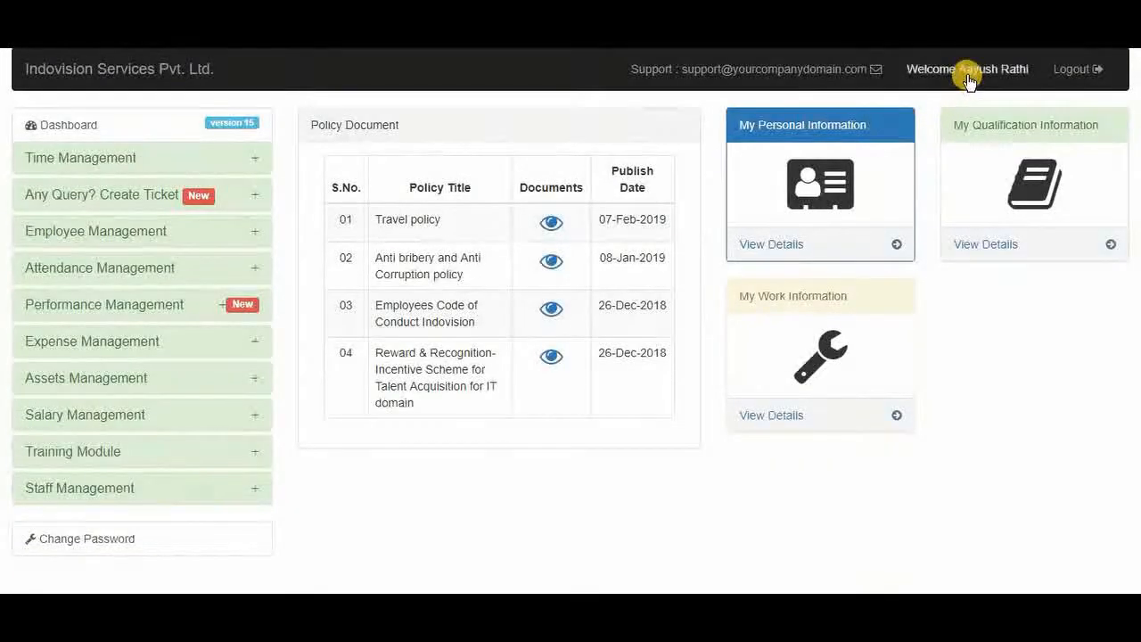
- In the employee account, open the expense list and view the draft expense dated 16-07-2019 to 18-07-2019
left_click(165, 344)
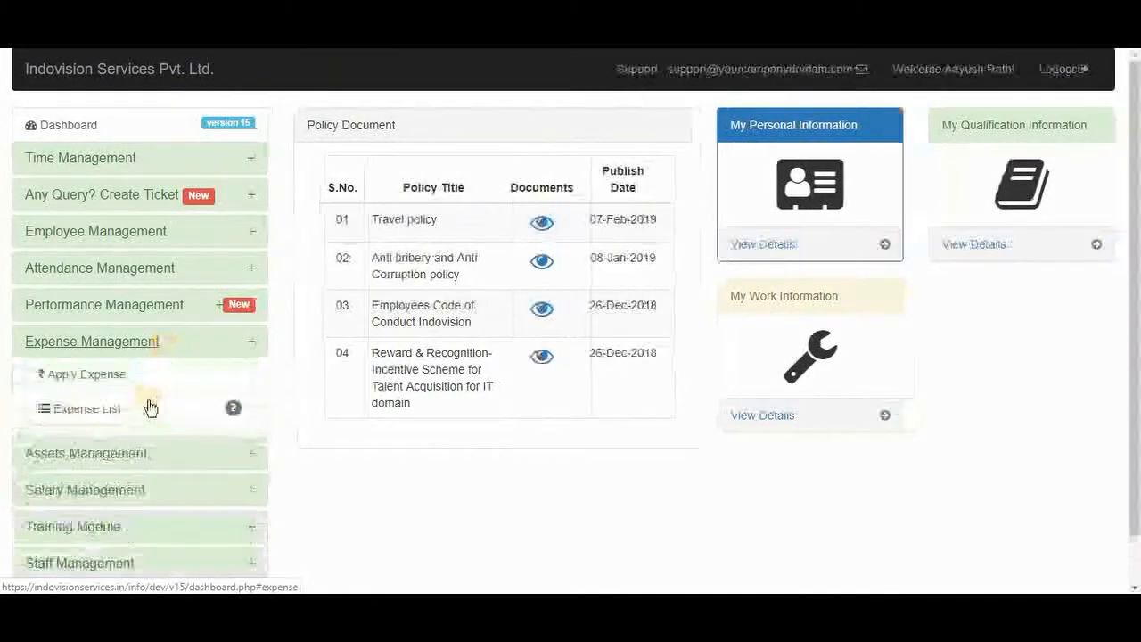
left_click(146, 427)
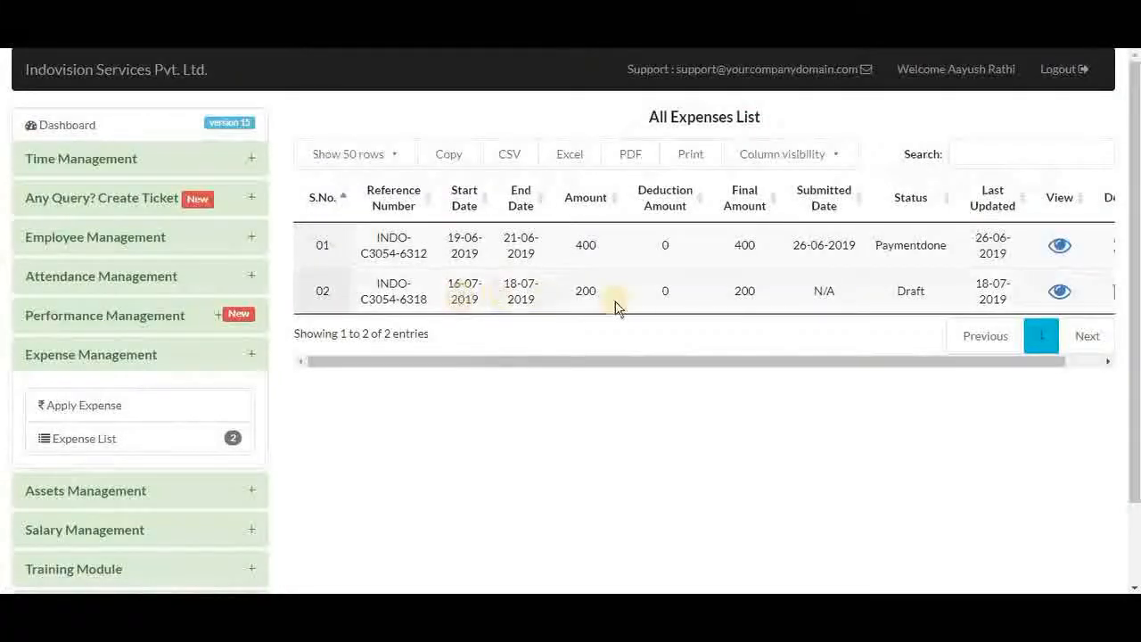
scroll(976, 308, "right", 1)
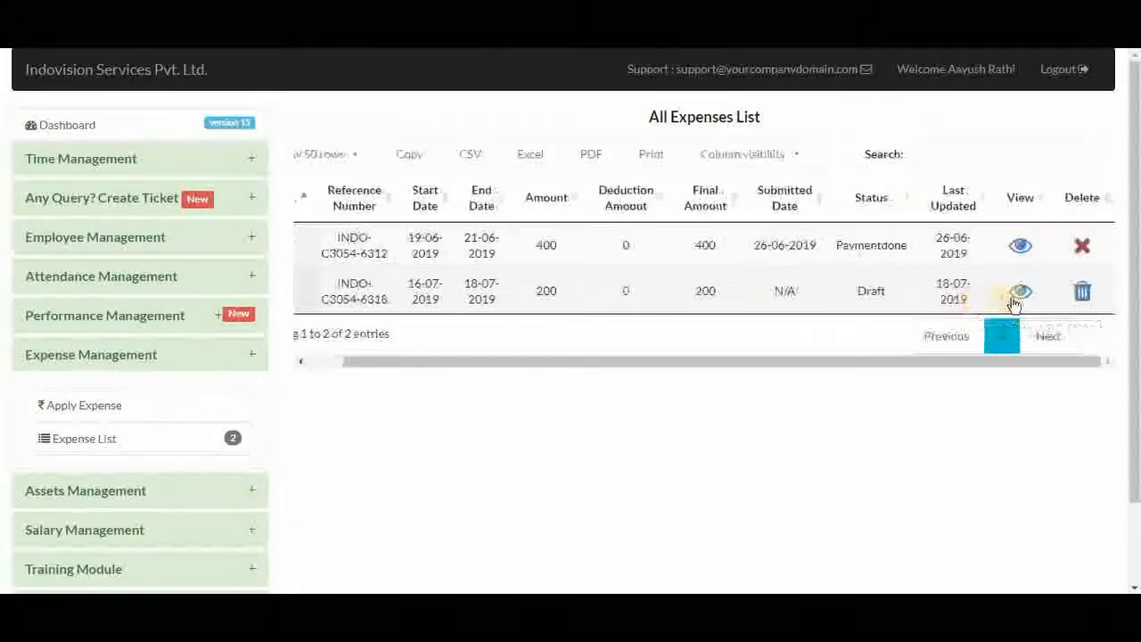
left_click(1020, 294)
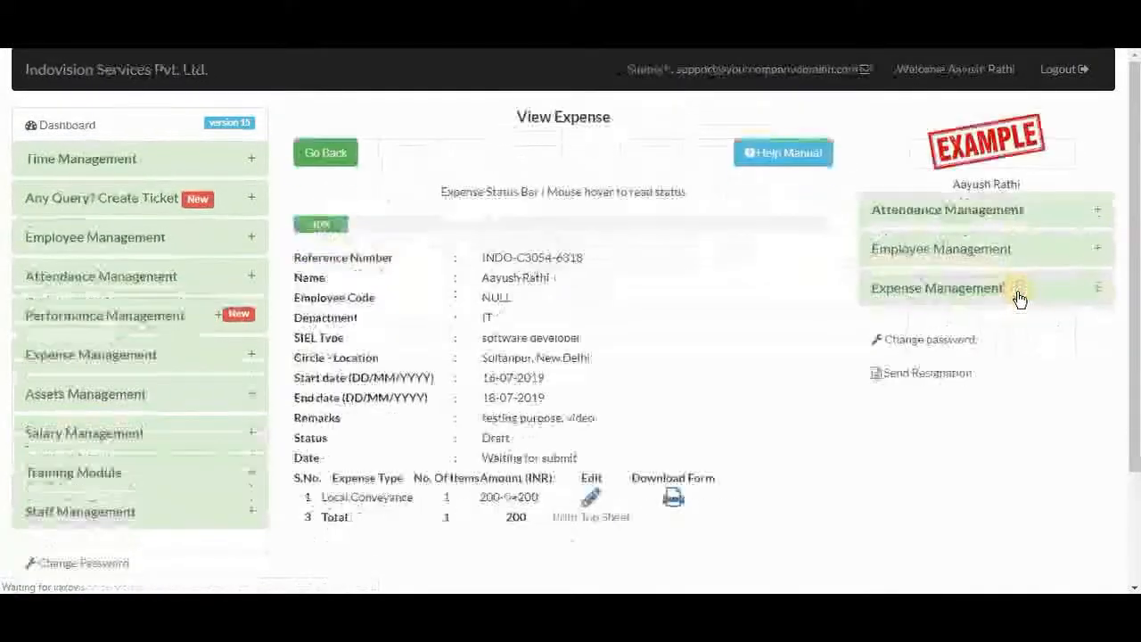
- Open the draft's Local Conveyance entries for editing and check the document column
scroll(788, 357, "down", 2)
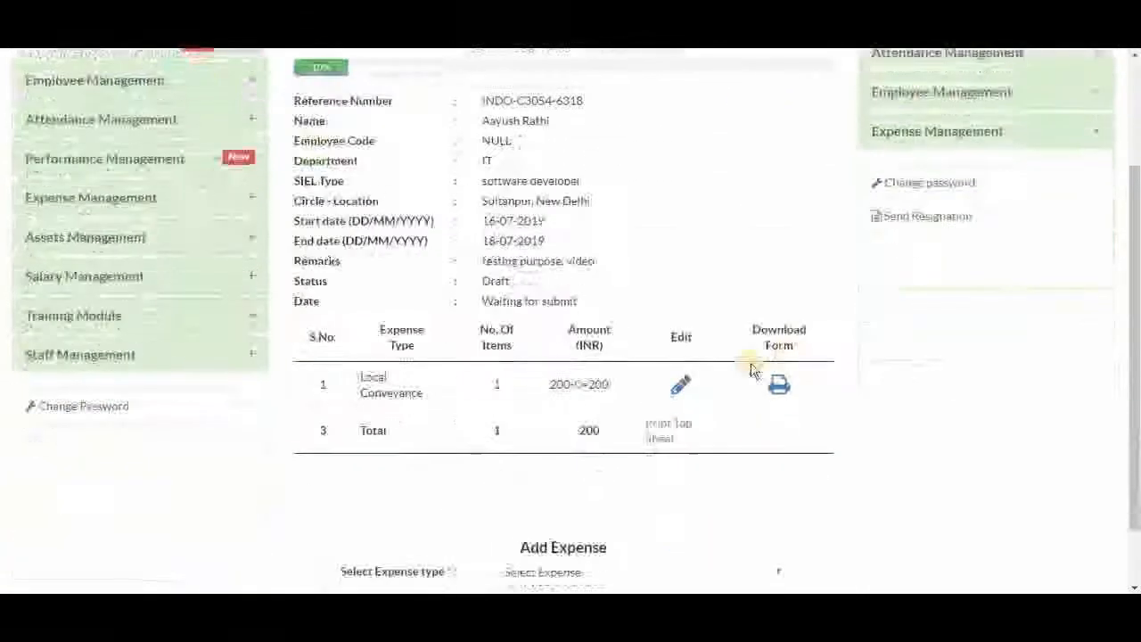
left_click(681, 382)
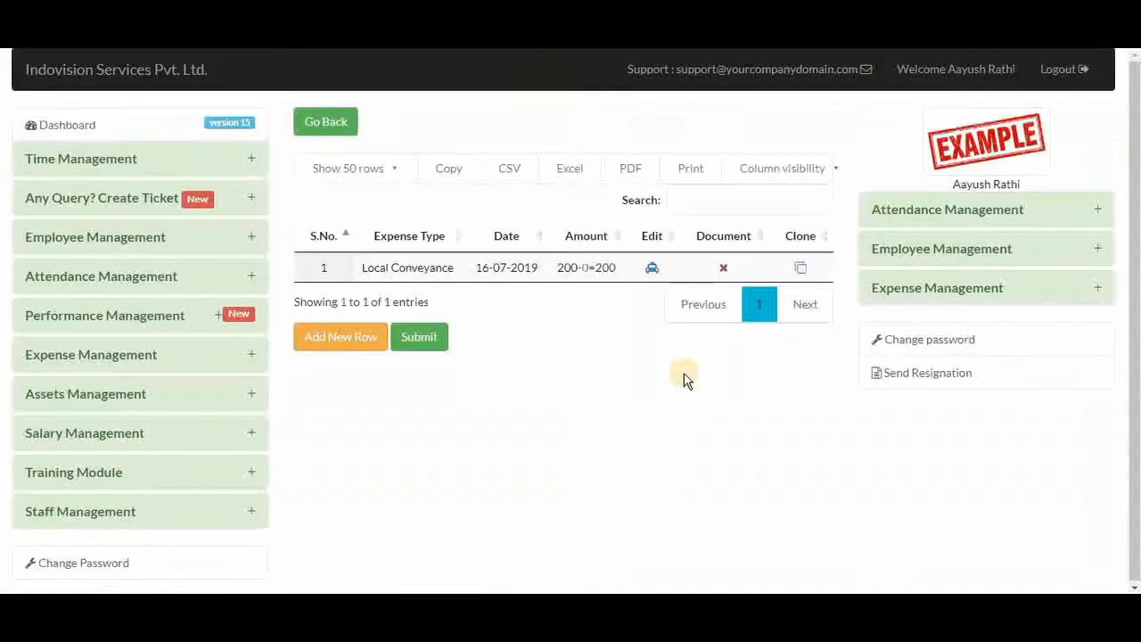
mouse_move(725, 280)
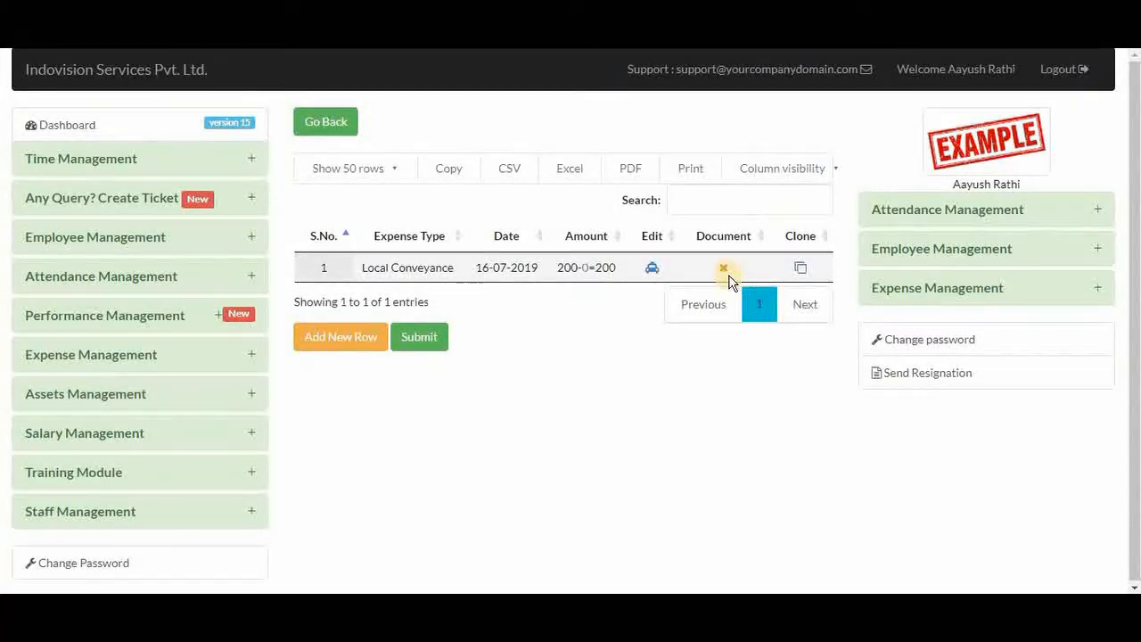
- Open the clone form of the Local Conveyance entry and look through its prefilled fields
left_click(800, 270)
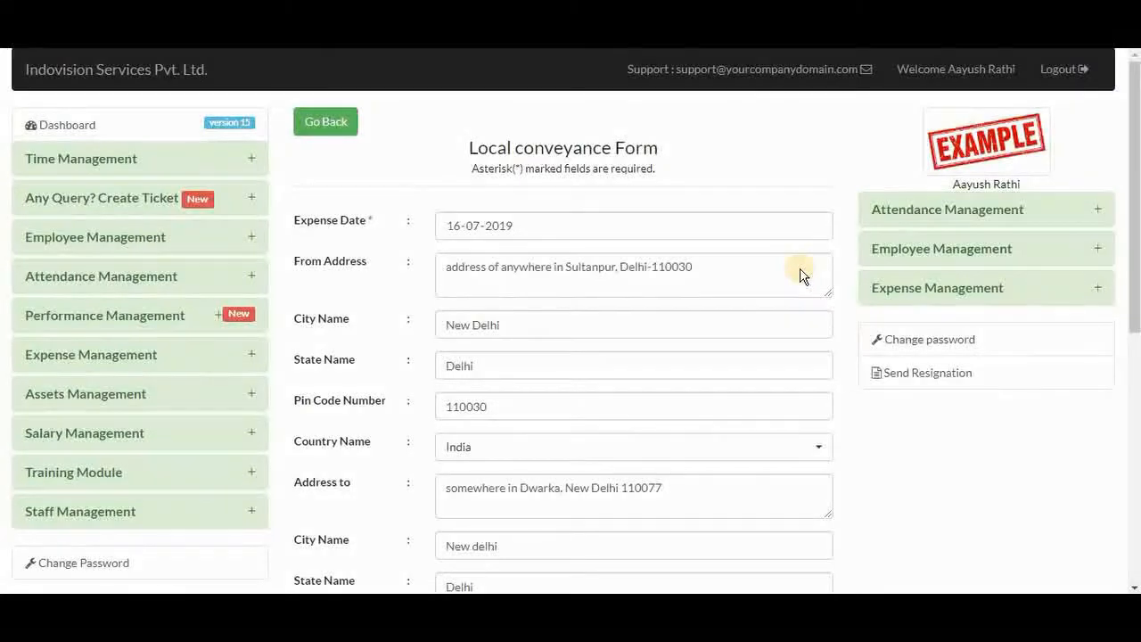
scroll(800, 274, "down", 6)
scroll(800, 273, "up", 6)
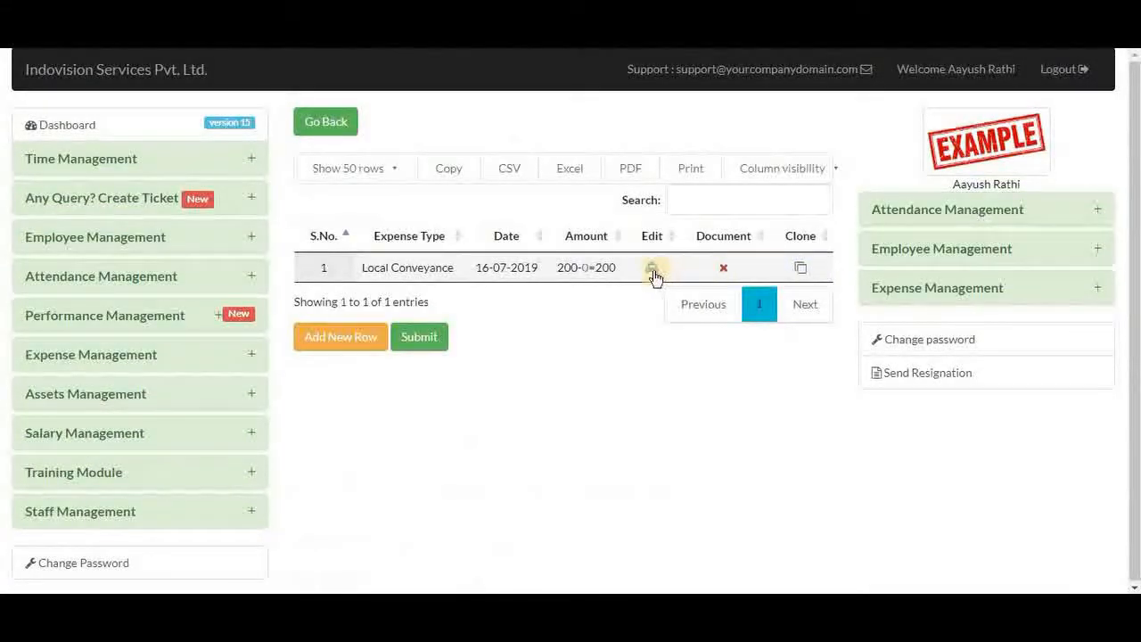
- Attach images.jpg to the Local Conveyance entry dated 16-07-2019, save the update and view the uploaded document
left_click(653, 269)
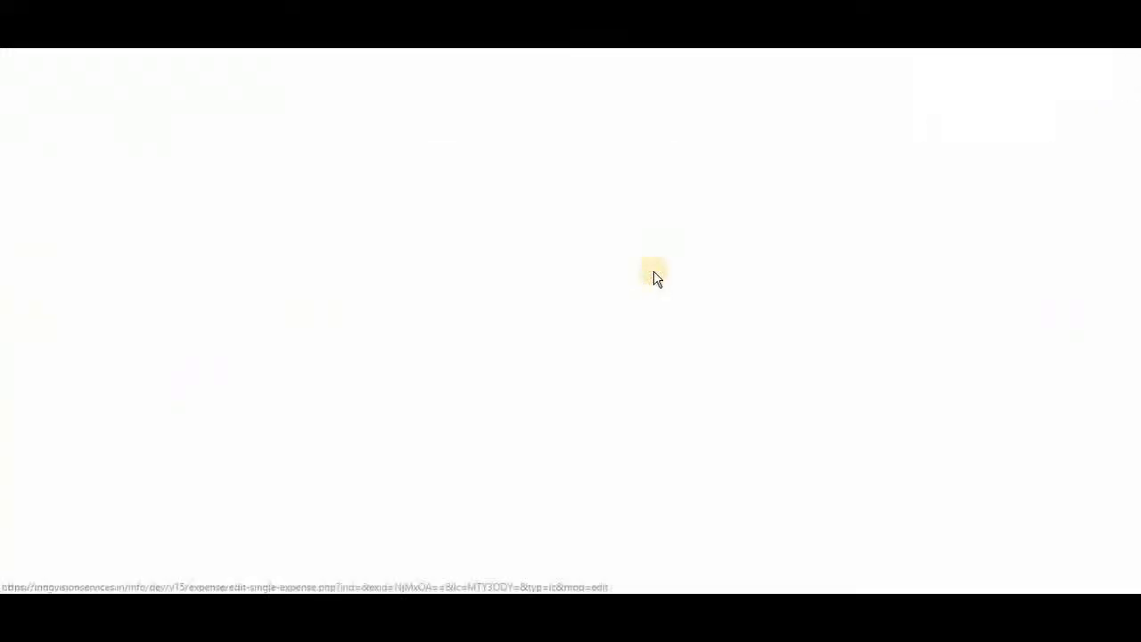
scroll(653, 277, "down", 6)
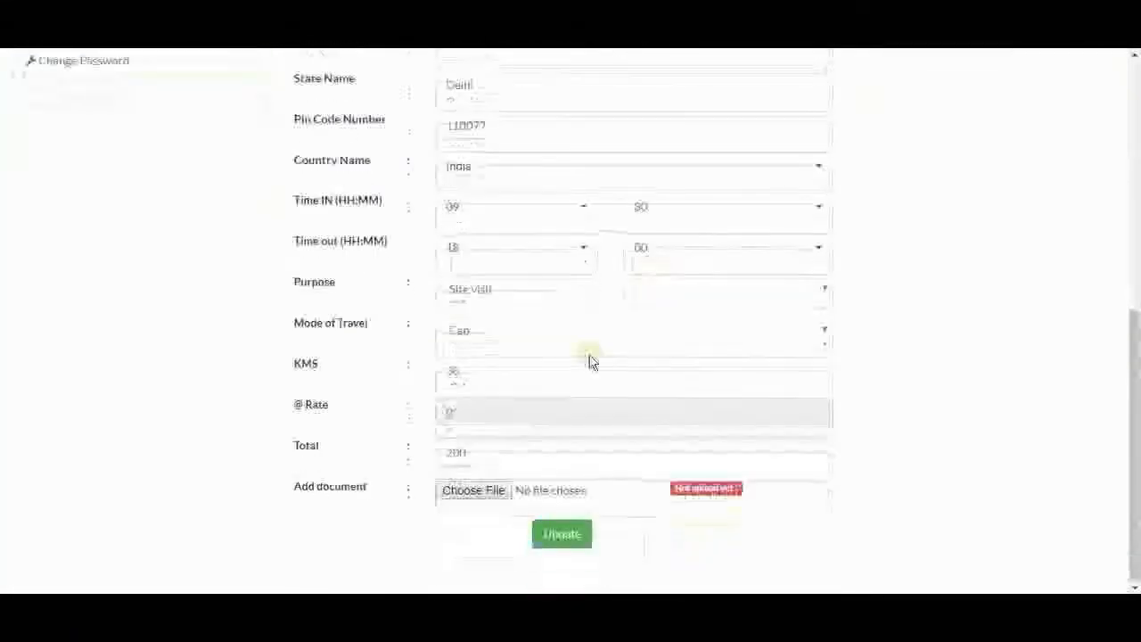
left_click(493, 499)
left_click(546, 144)
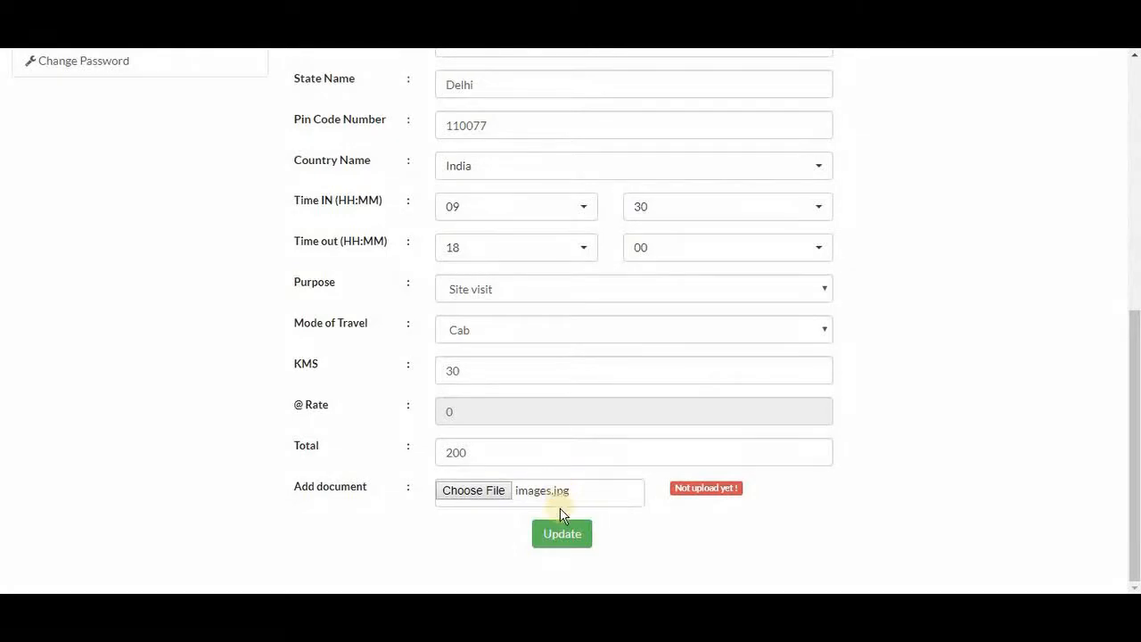
left_click(563, 535)
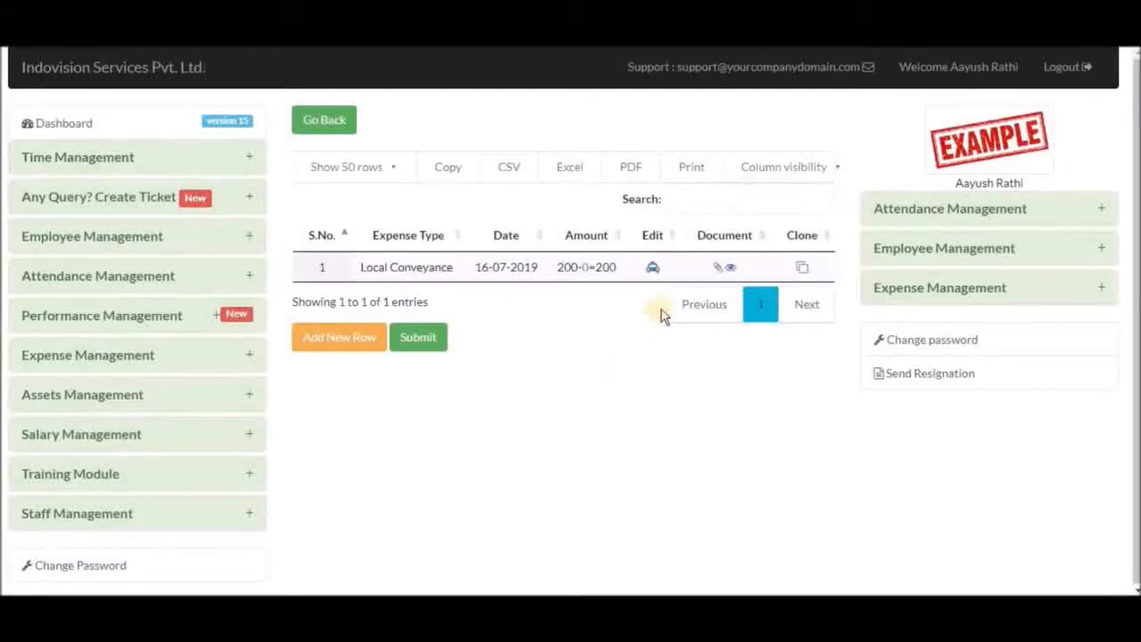
left_click(724, 270)
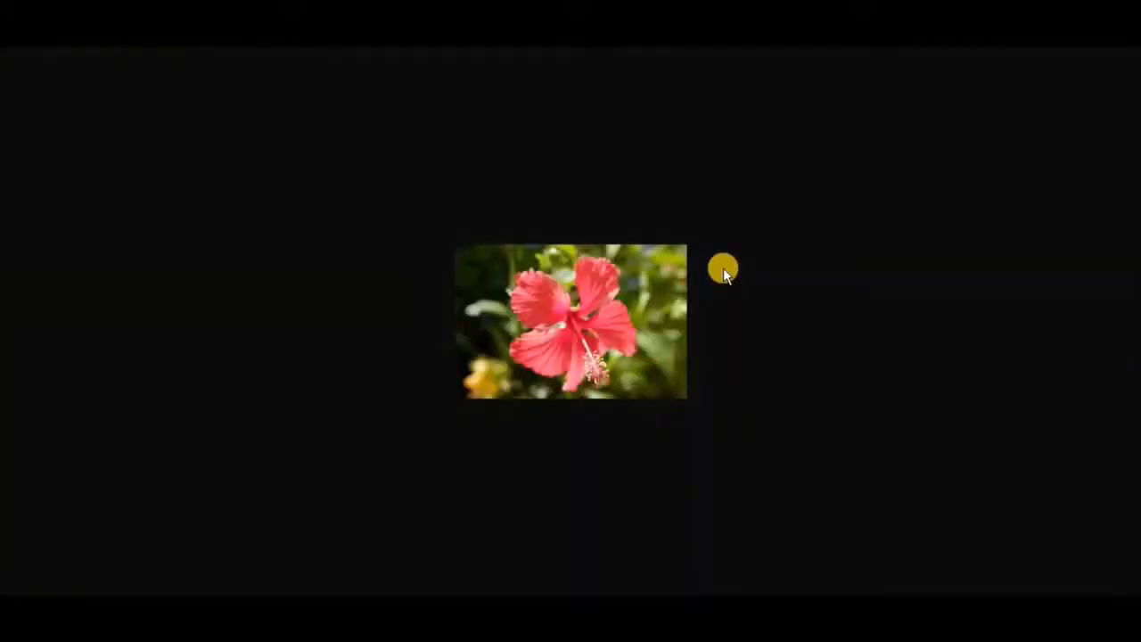
left_click(718, 365)
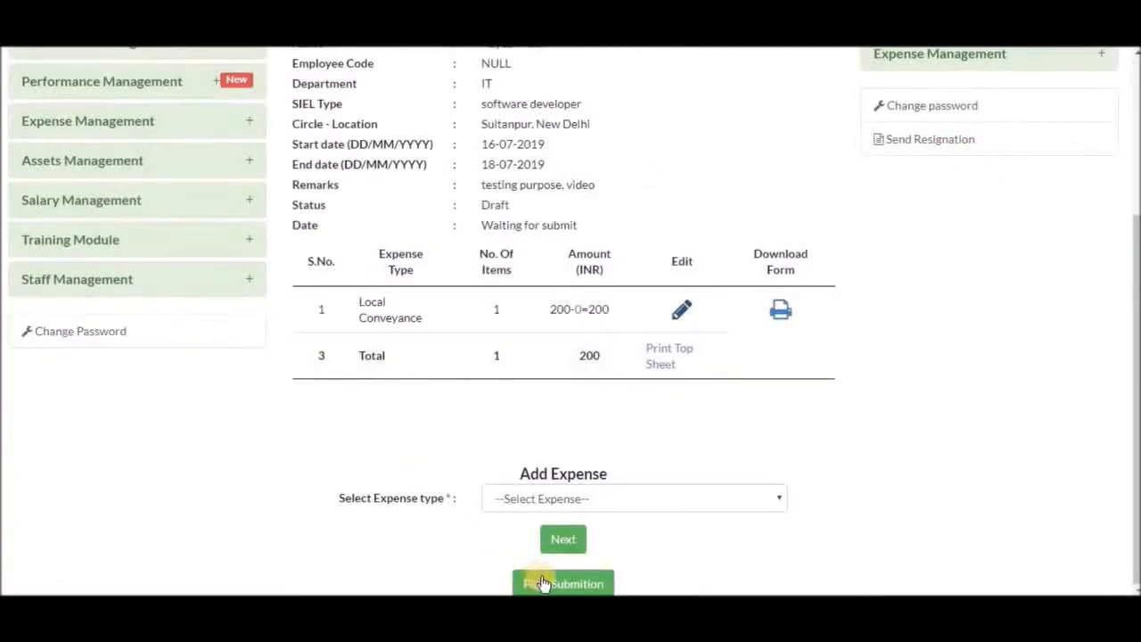
- Make the draft's final submission by courier, entering the courier number and uploading mainbackground.png as the approved document
left_click(542, 583)
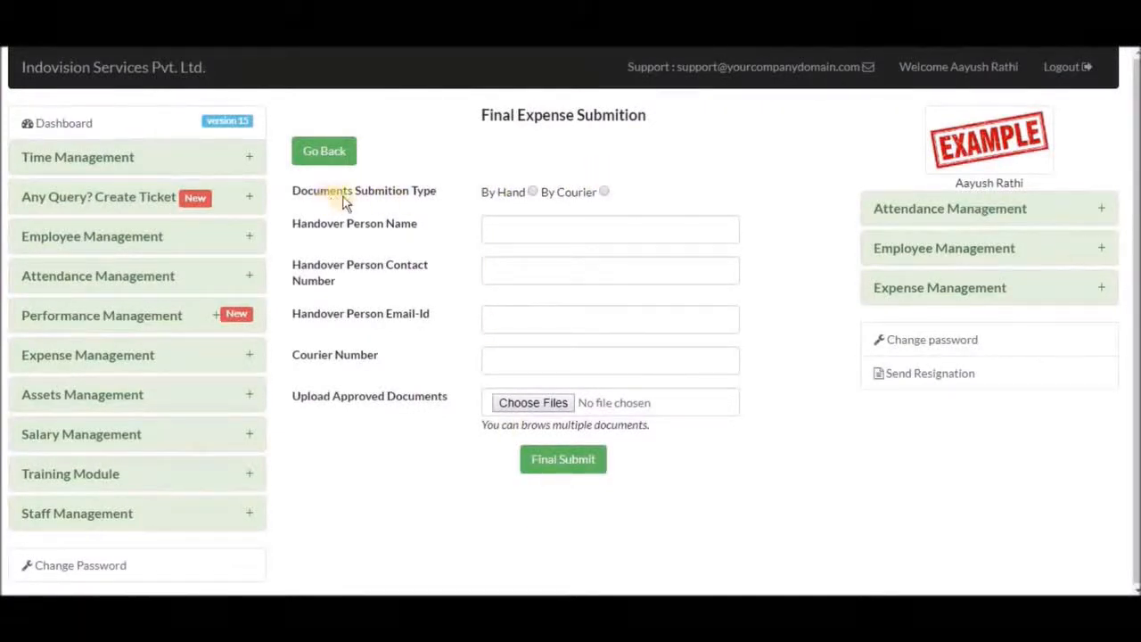
left_click(602, 192)
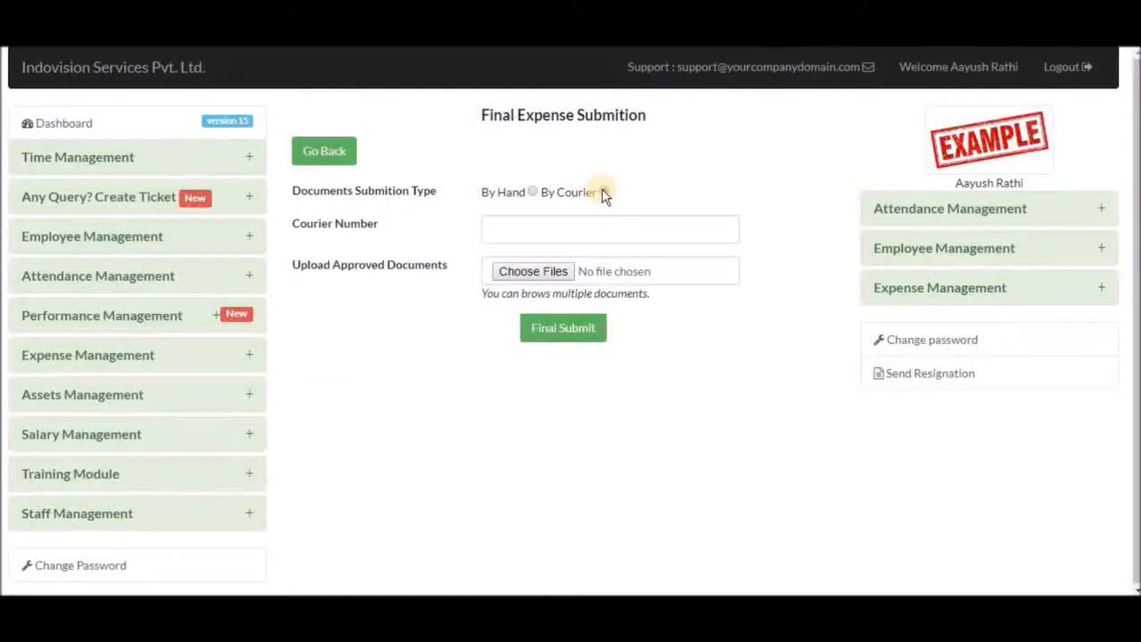
left_click(564, 234)
type("987654321")
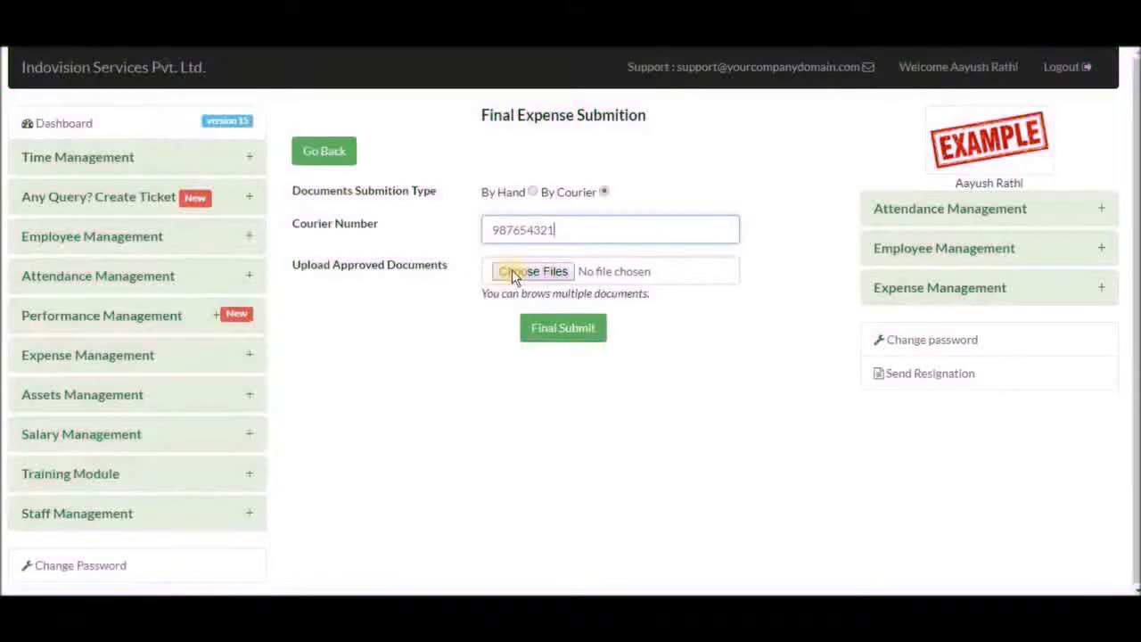
left_click(513, 276)
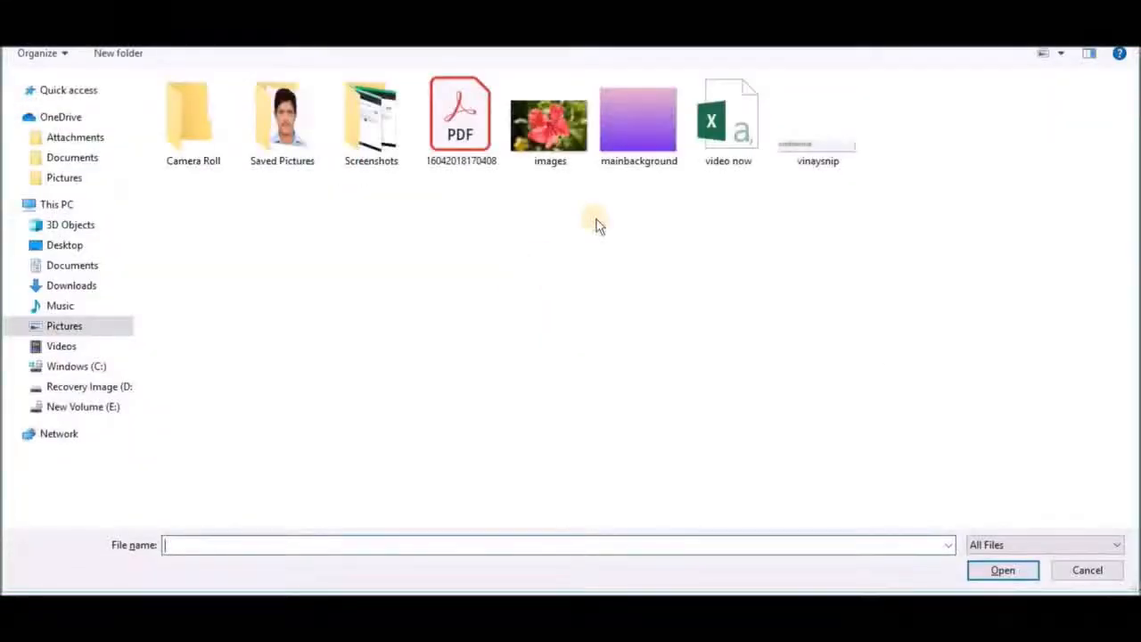
left_click(622, 134)
double_click(621, 134)
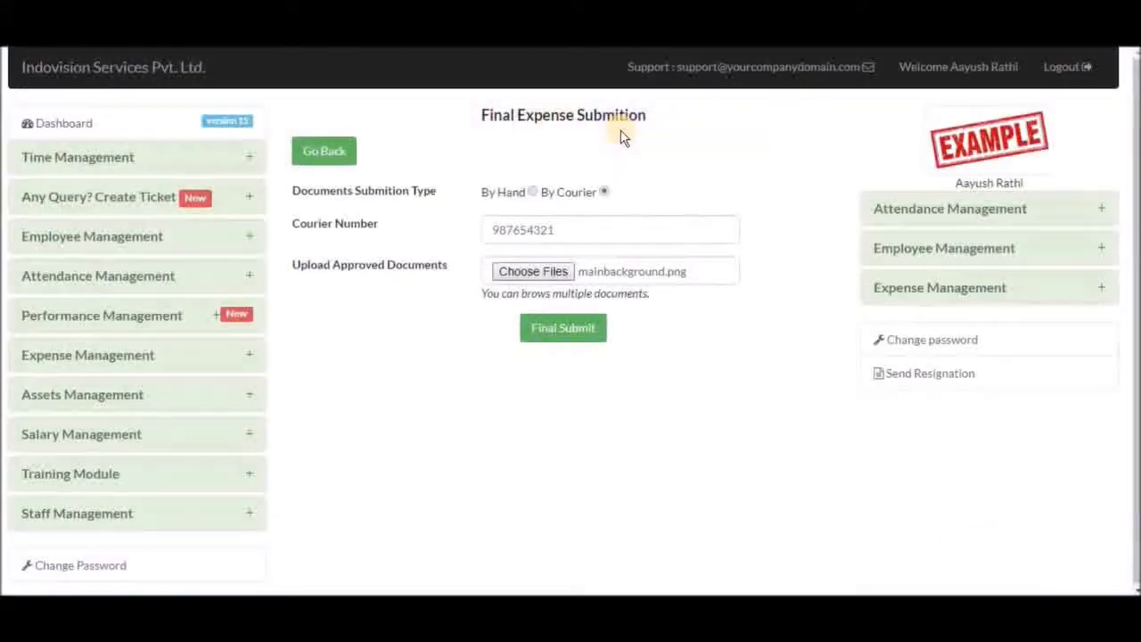
left_click(581, 330)
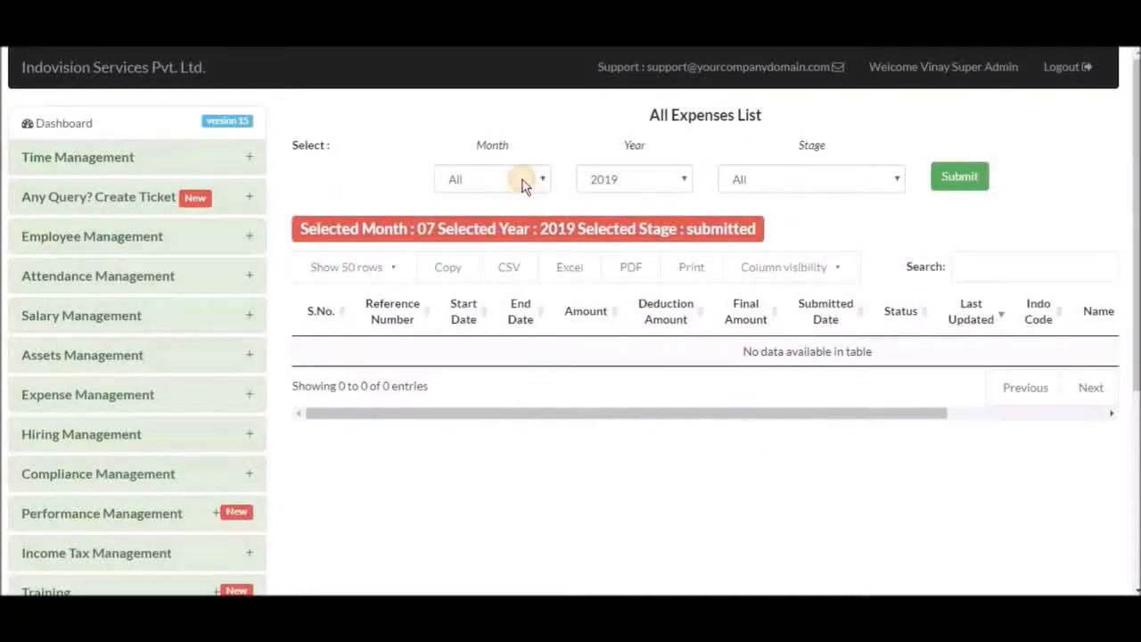
- In the admin account, filter the All Expenses List by month 07, year 2019 and stage 1. Documents submitted
left_click(525, 185)
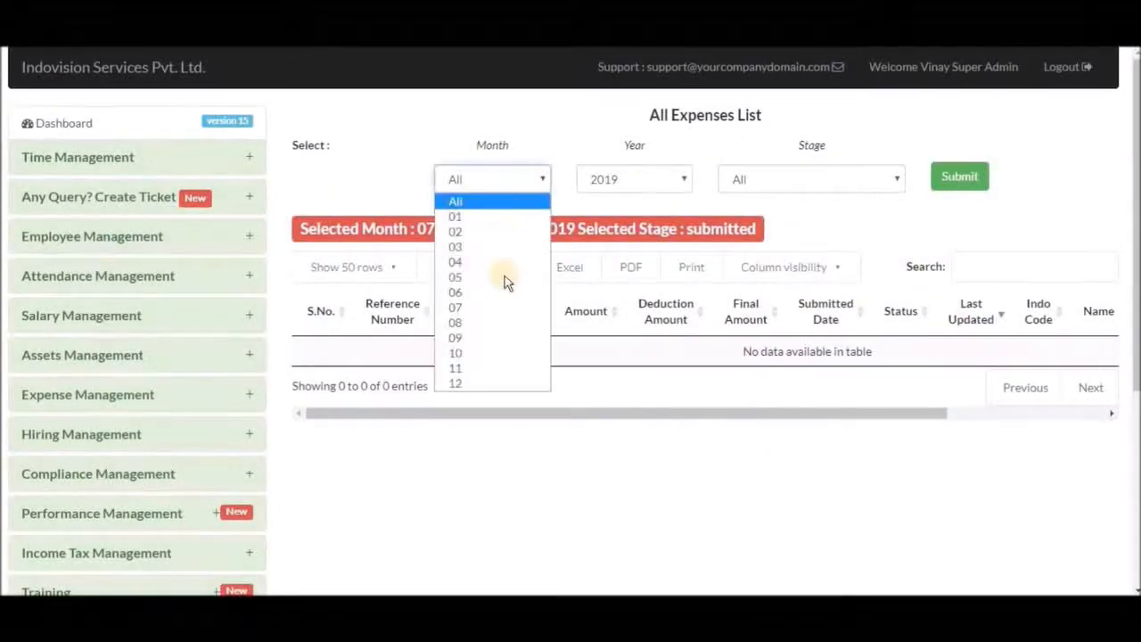
left_click(502, 306)
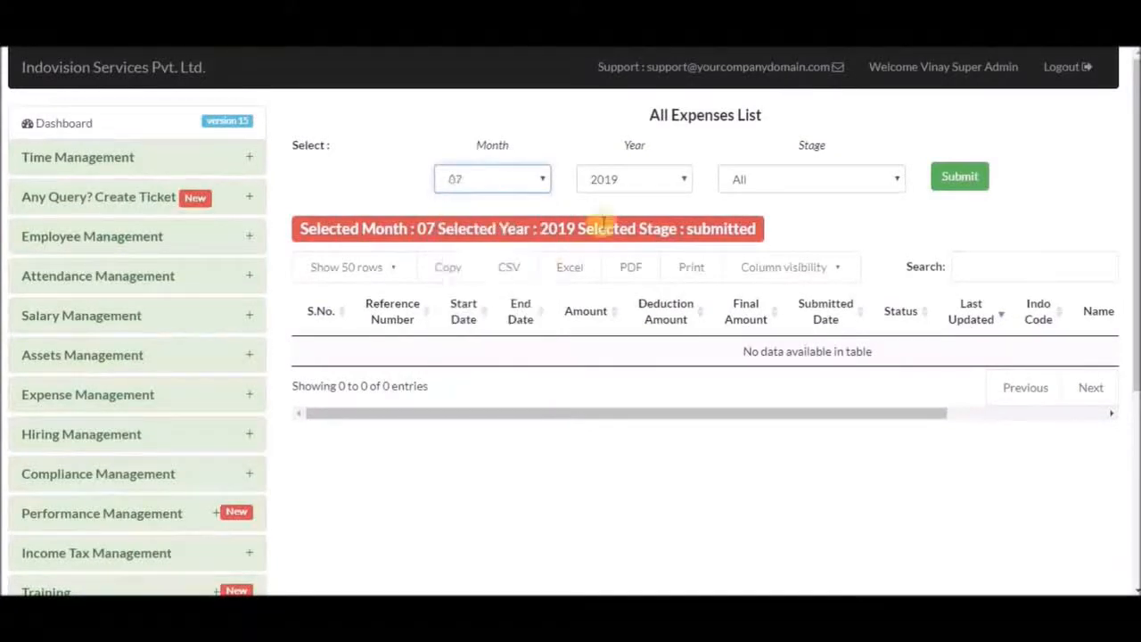
left_click(773, 181)
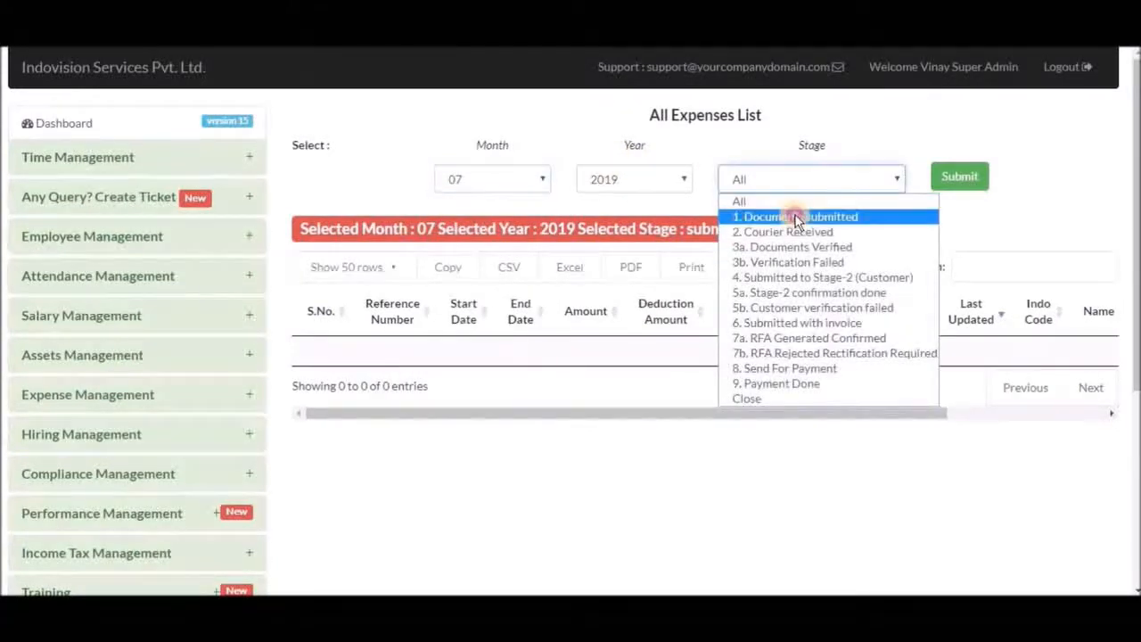
left_click(797, 216)
left_click(972, 181)
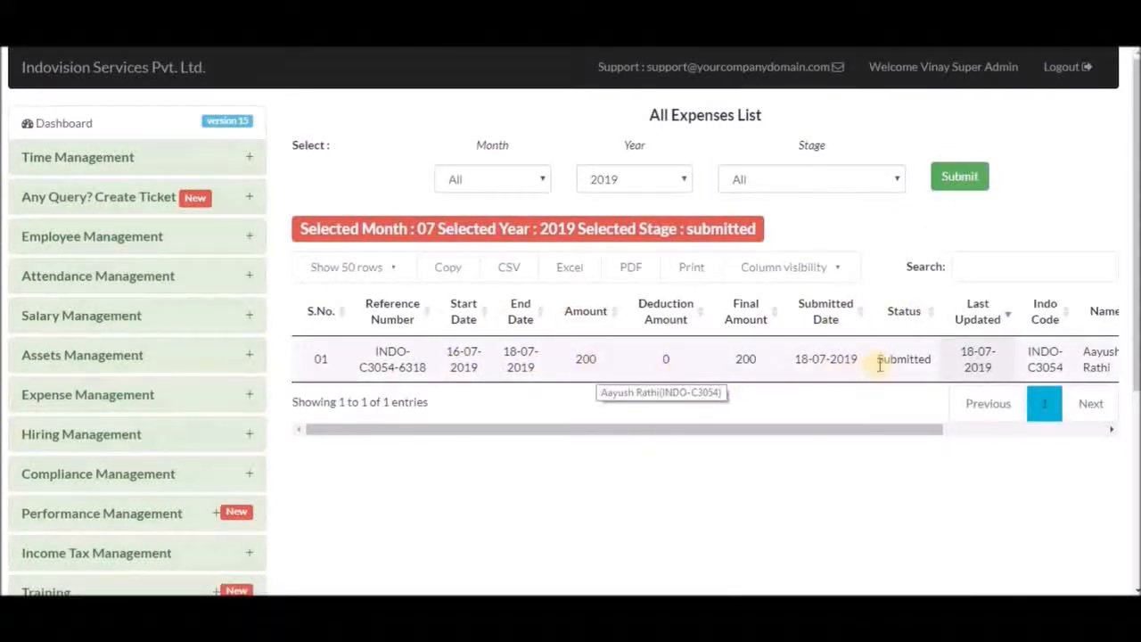
- View the submitted expense's details and its printable Local Conveyance log sheet, and return to the expense list
scroll(879, 362, "right", 3)
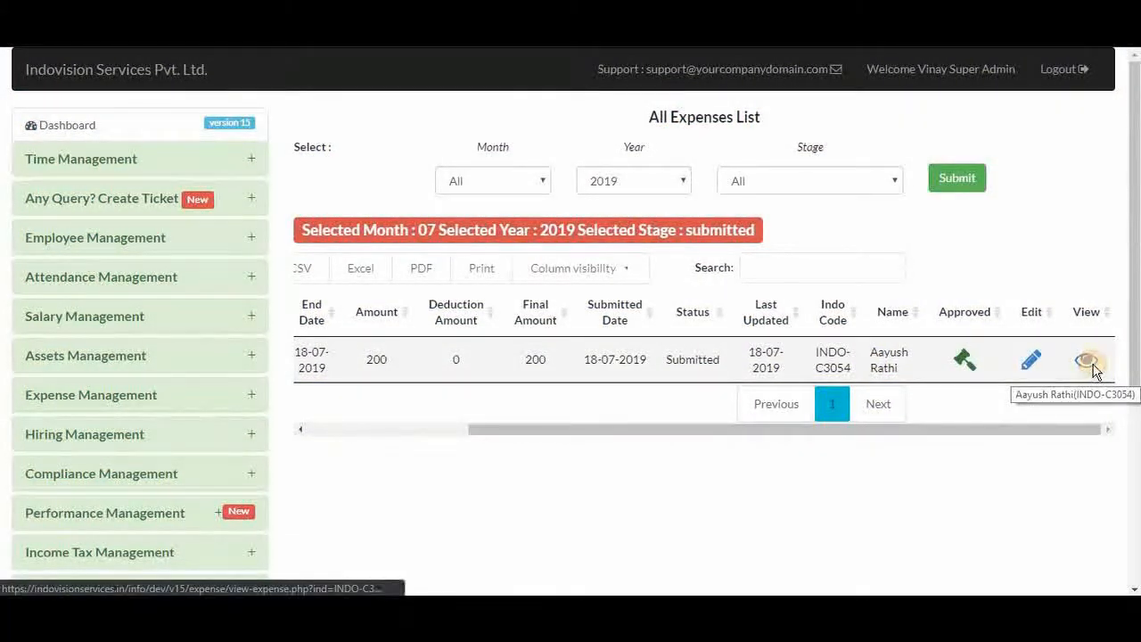
left_click(1089, 362)
scroll(783, 367, "down", 3)
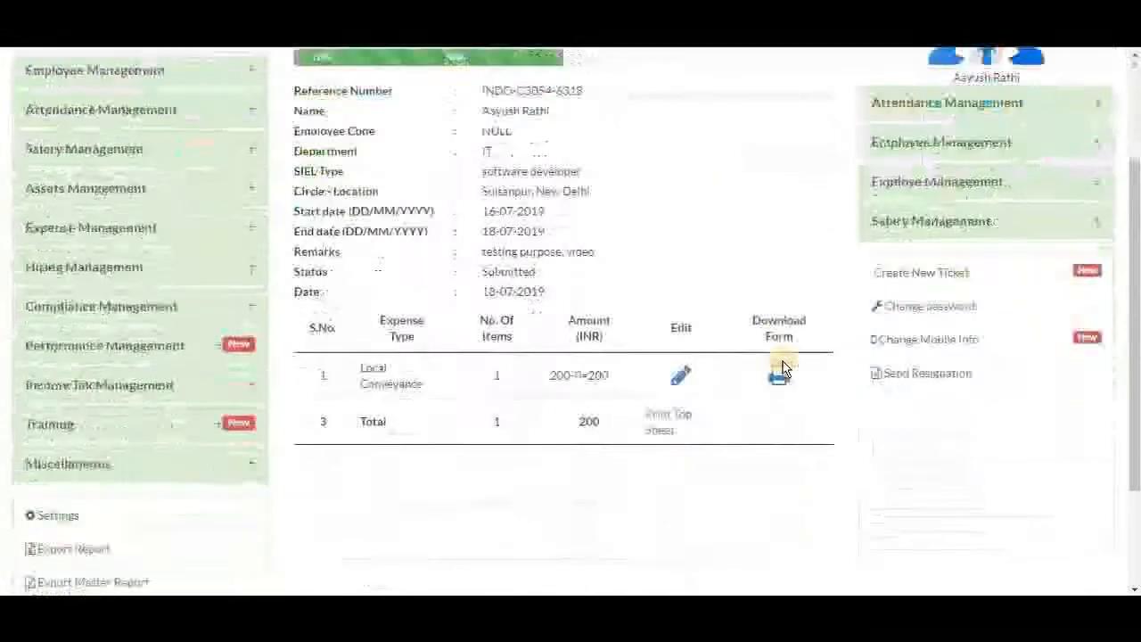
scroll(783, 368, "up", 3)
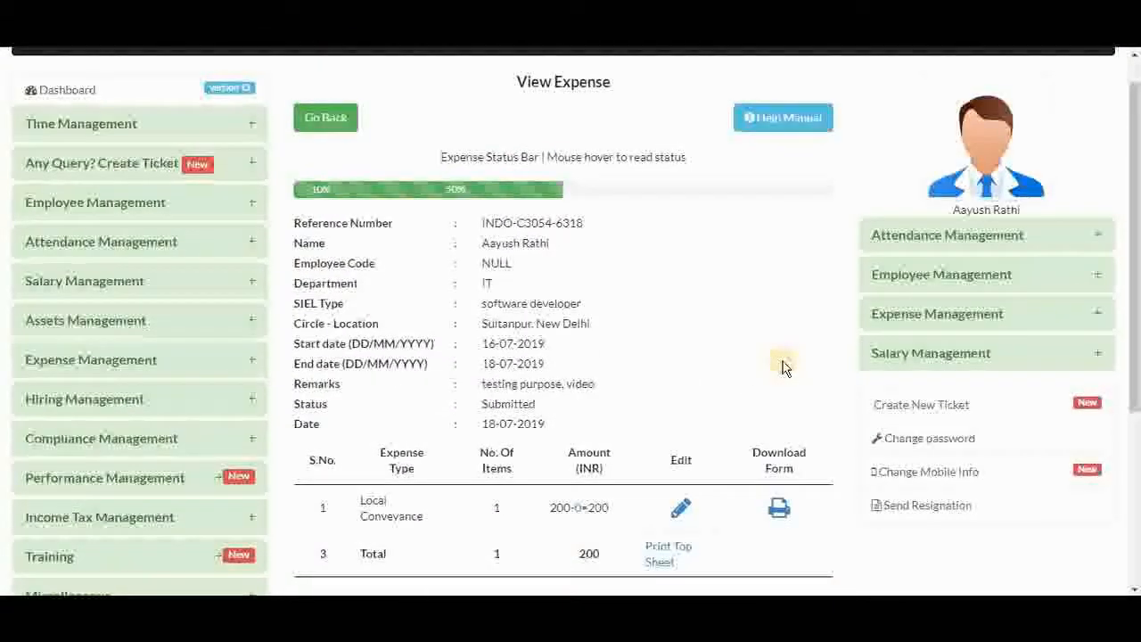
left_click(778, 507)
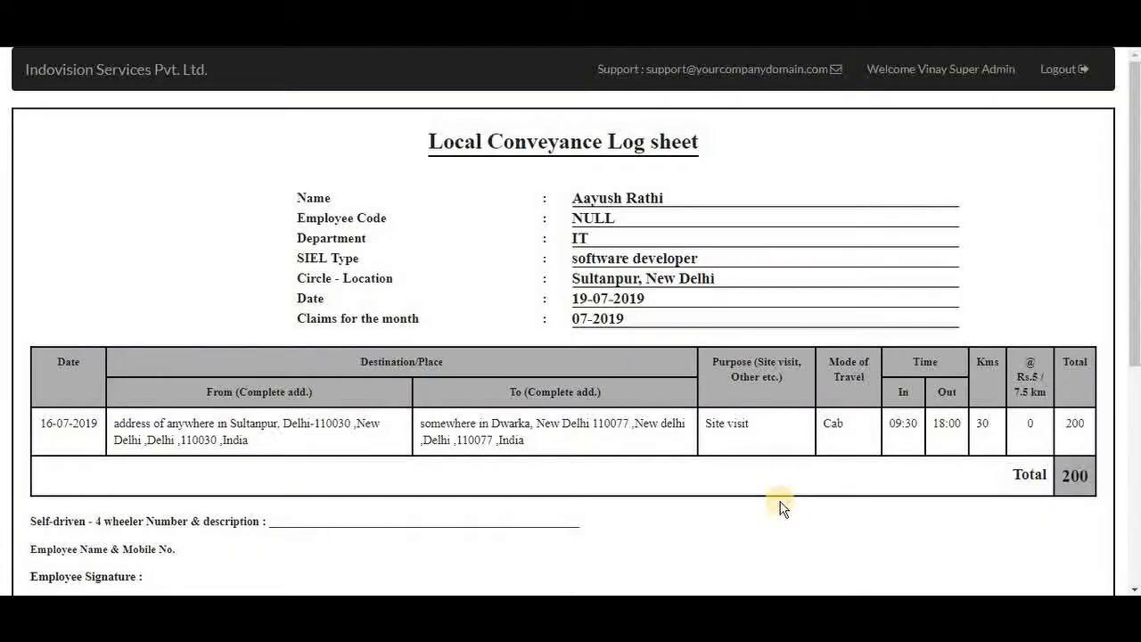
scroll(778, 507, "down", 5)
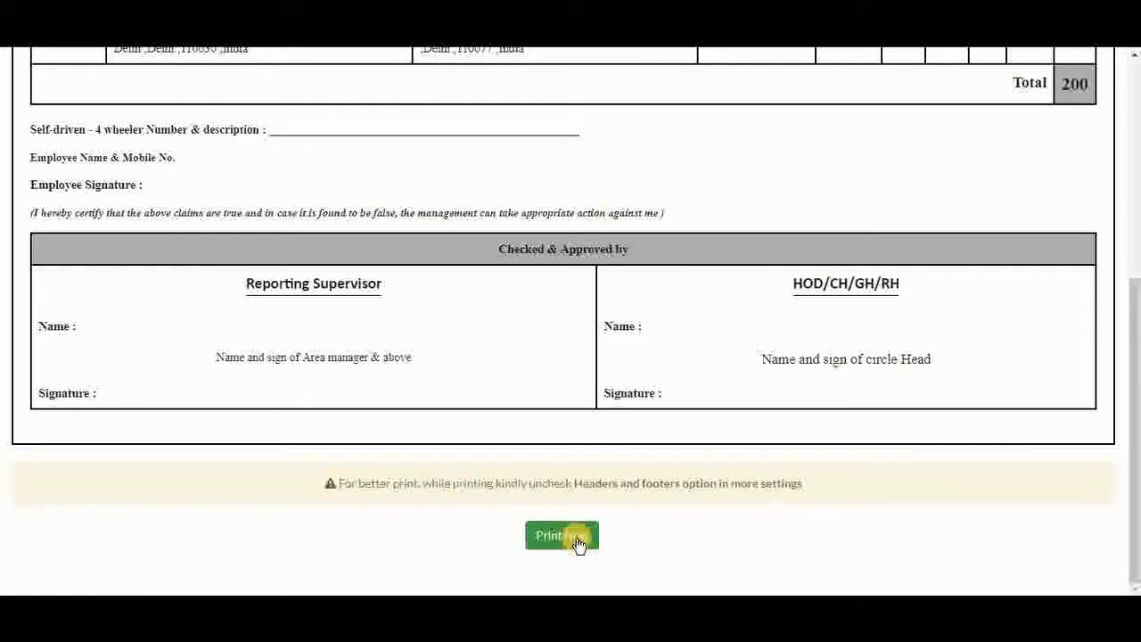
key("ctrl+w")
key("ctrl+w")
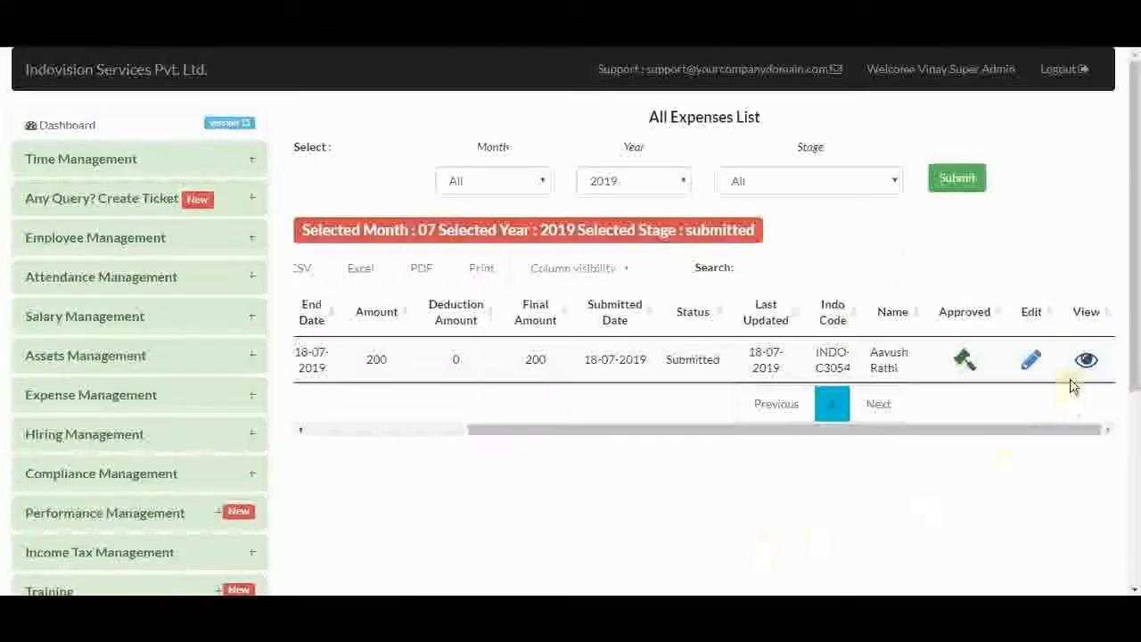
- Set the submitted expense's end date to 17-07-2019 and go back to the expense list
left_click(1030, 361)
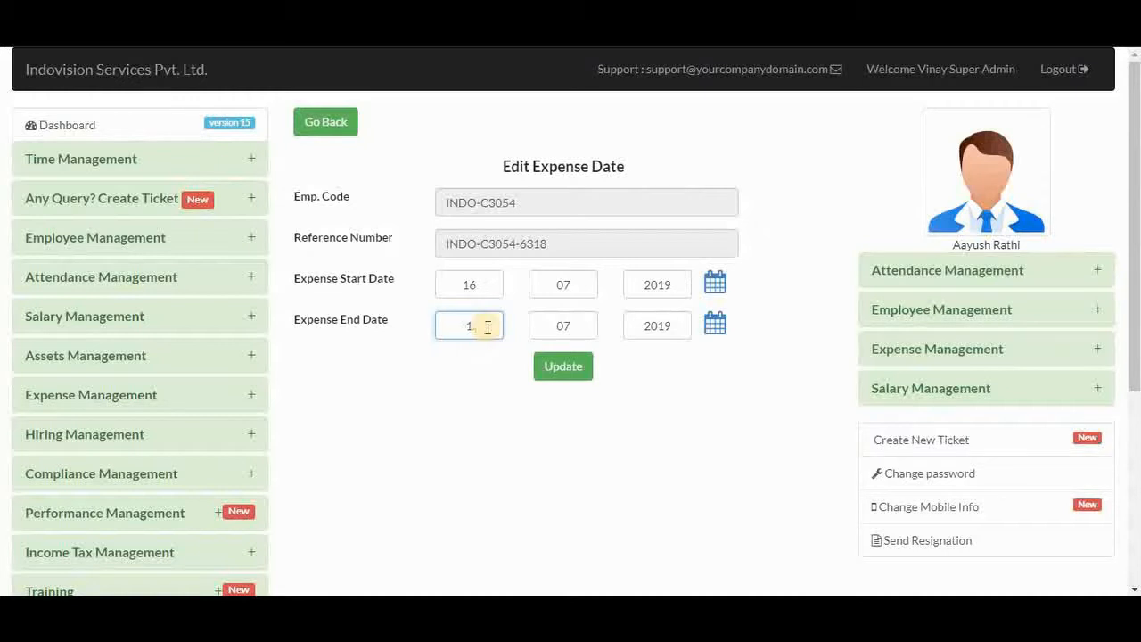
type("7")
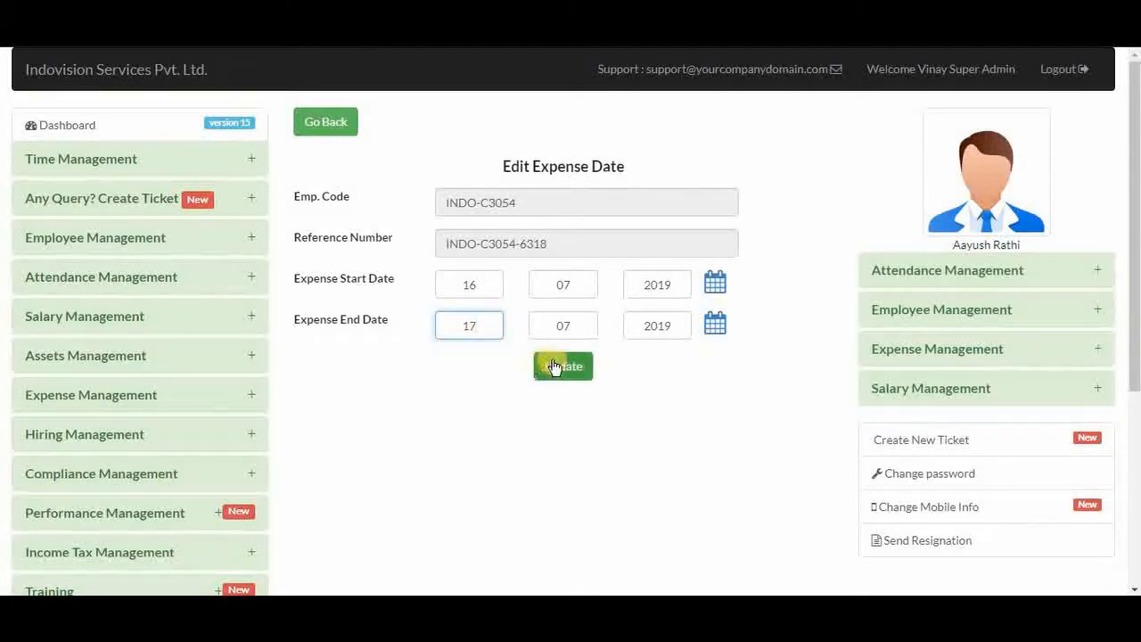
left_click(554, 366)
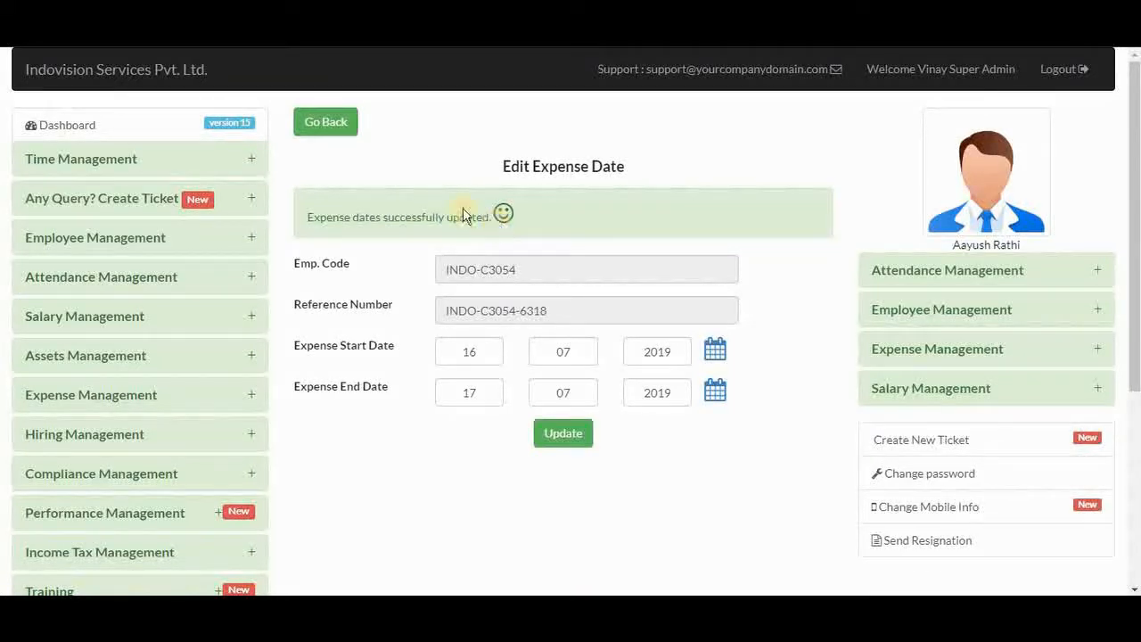
left_click(341, 130)
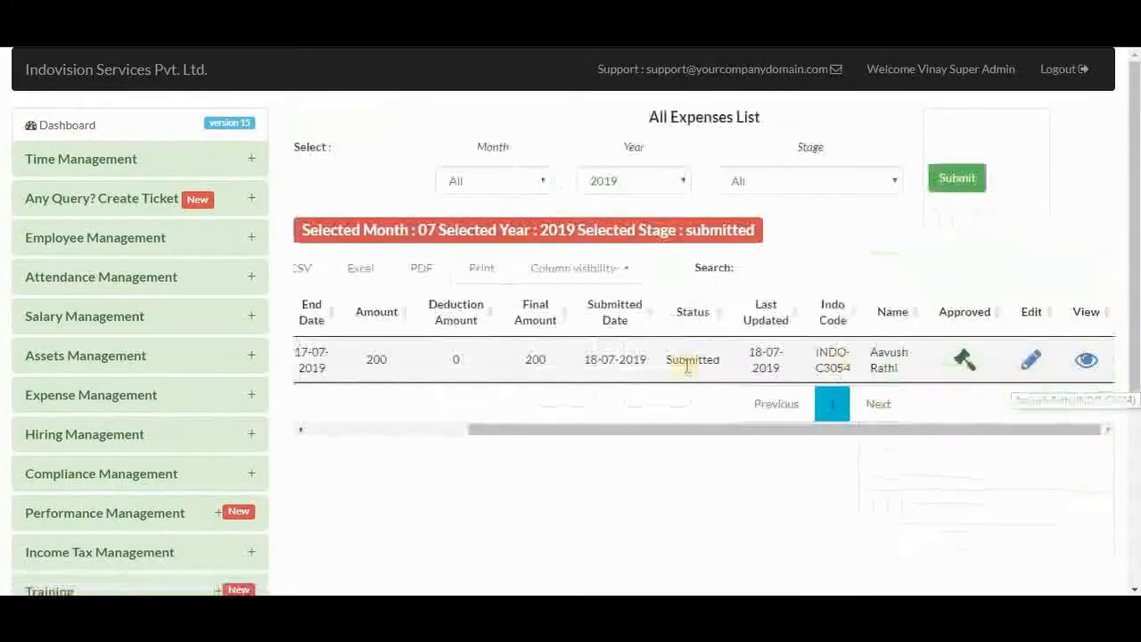
- Check the expense's updated row and submit its status update to courier_received
scroll(535, 372, "left", 3)
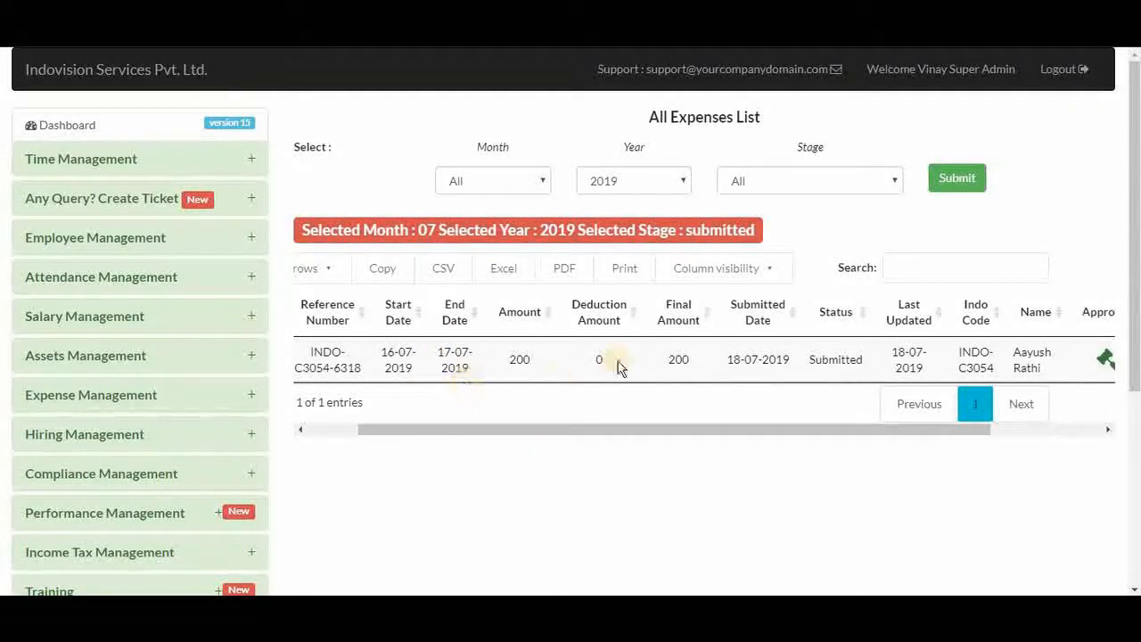
scroll(764, 357, "right", 3)
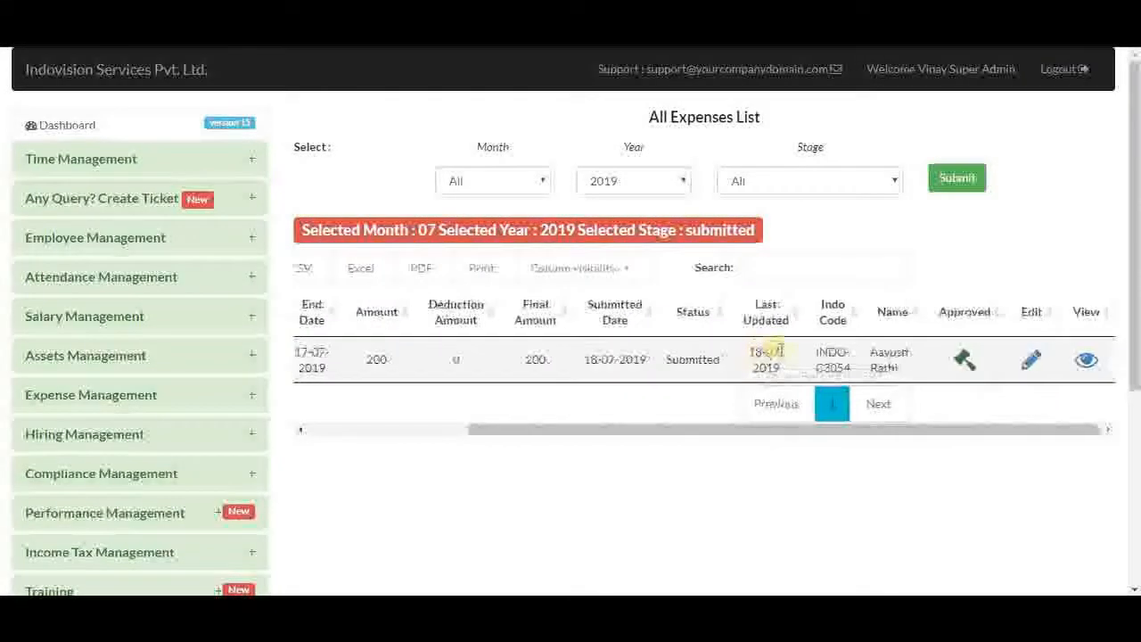
left_click(966, 360)
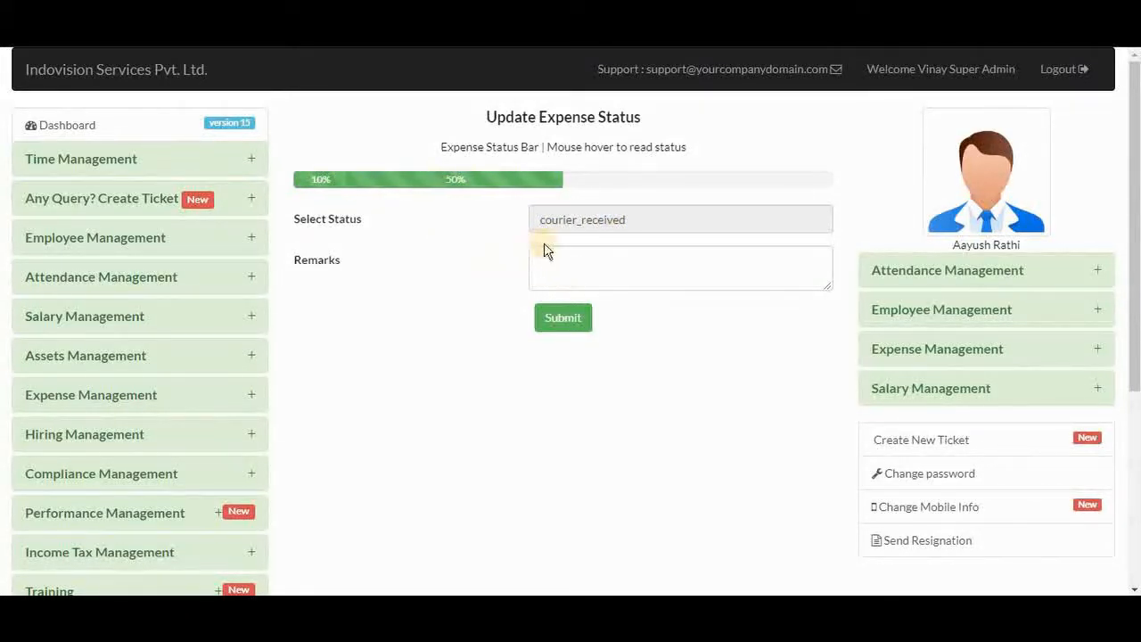
left_click(567, 321)
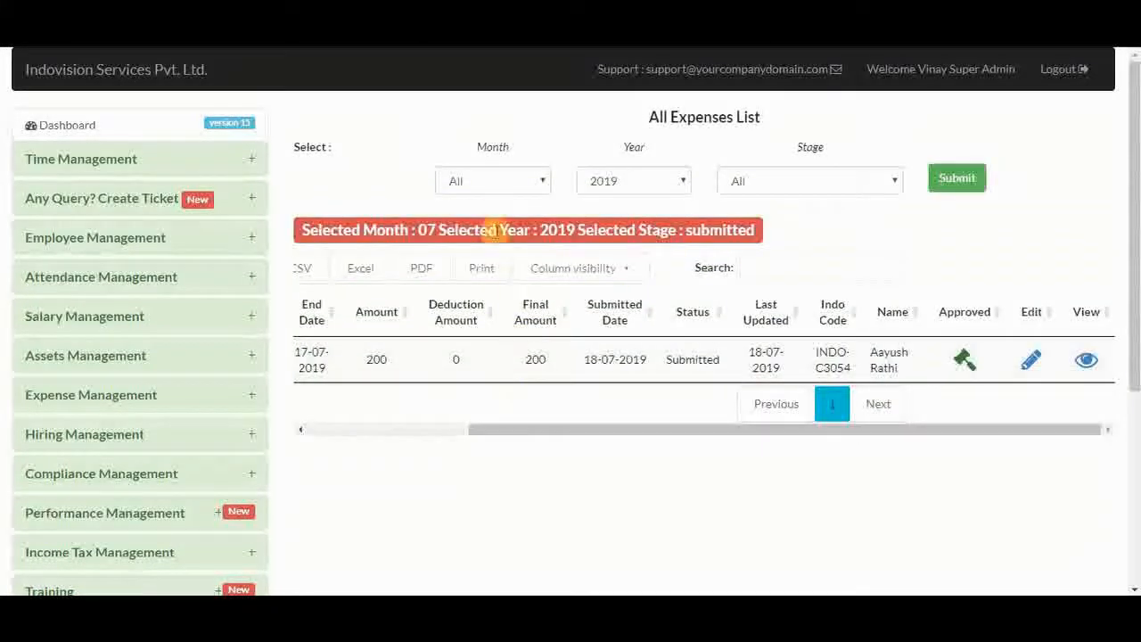
- Filter the All Expenses List by month 07, year 2019 and stage 2. Courier Received
left_click(496, 184)
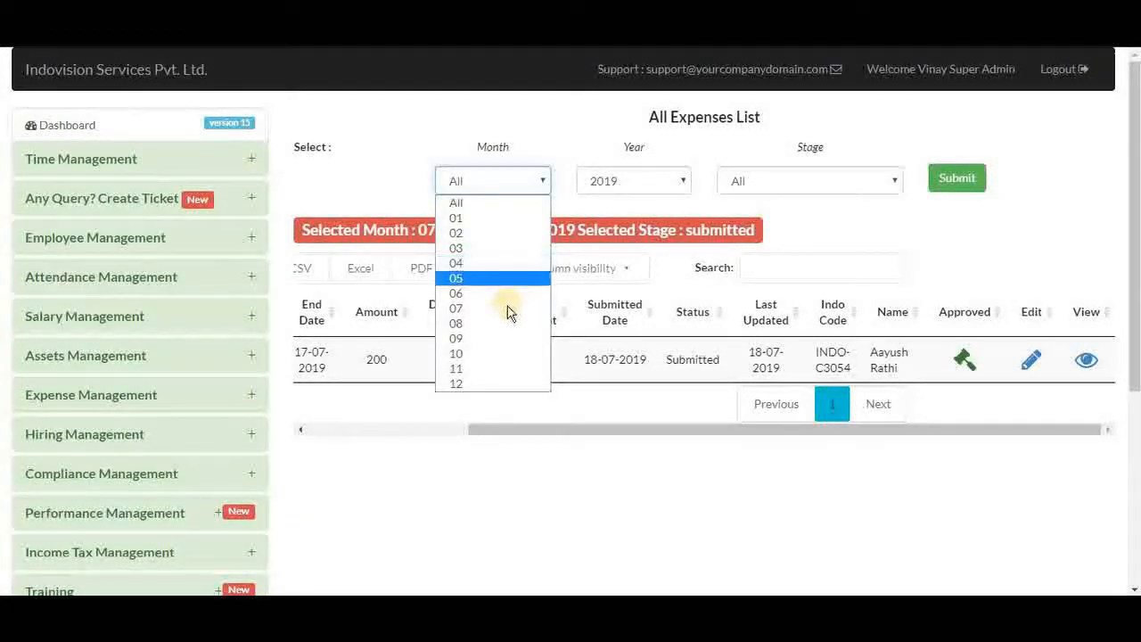
left_click(507, 306)
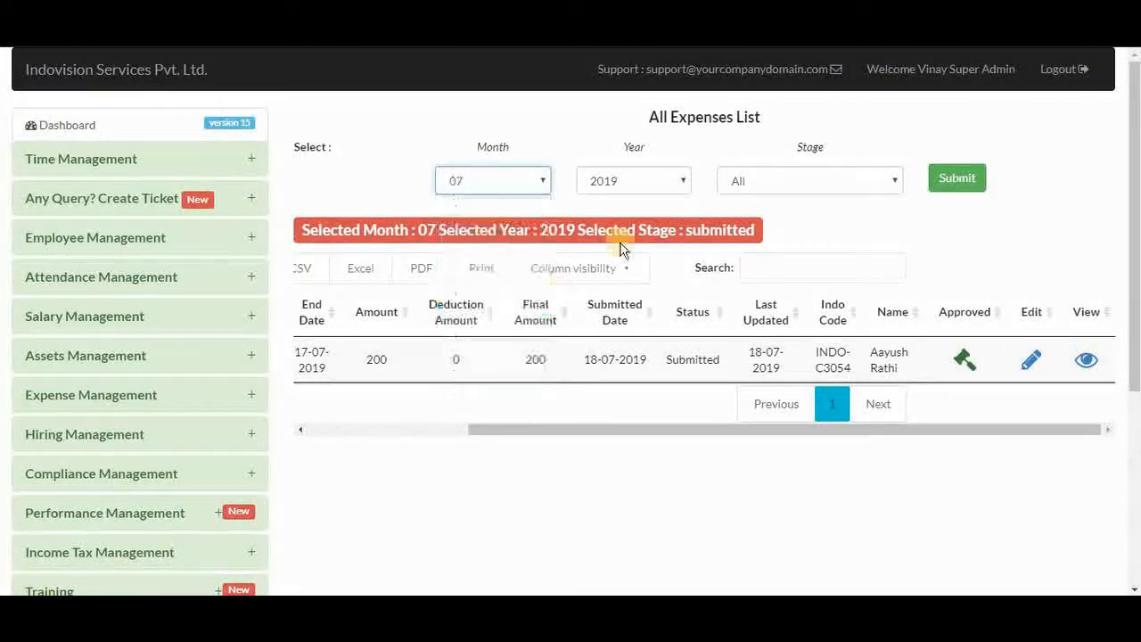
left_click(777, 183)
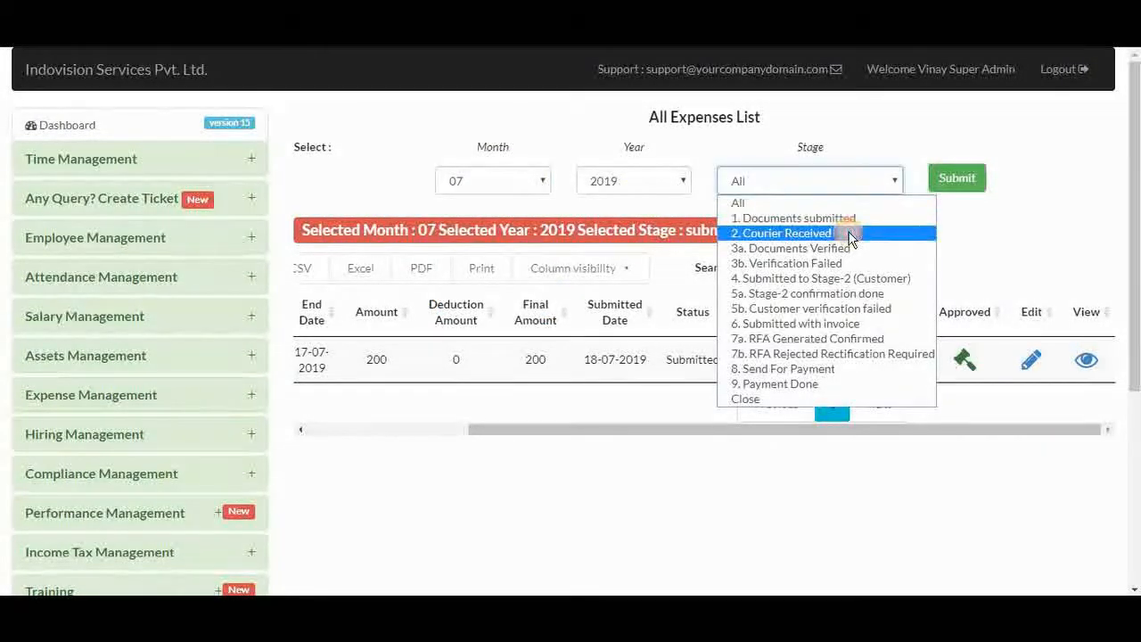
left_click(851, 232)
left_click(969, 187)
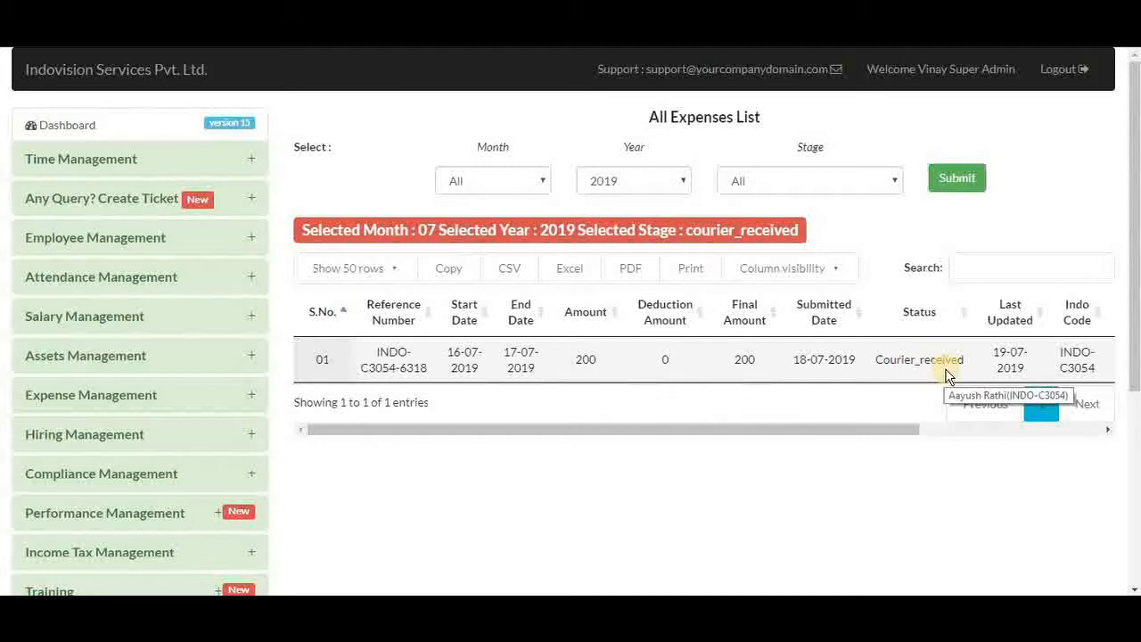
- Advance the courier-received expense by submitting its verification status as Ok
scroll(947, 372, "right", 5)
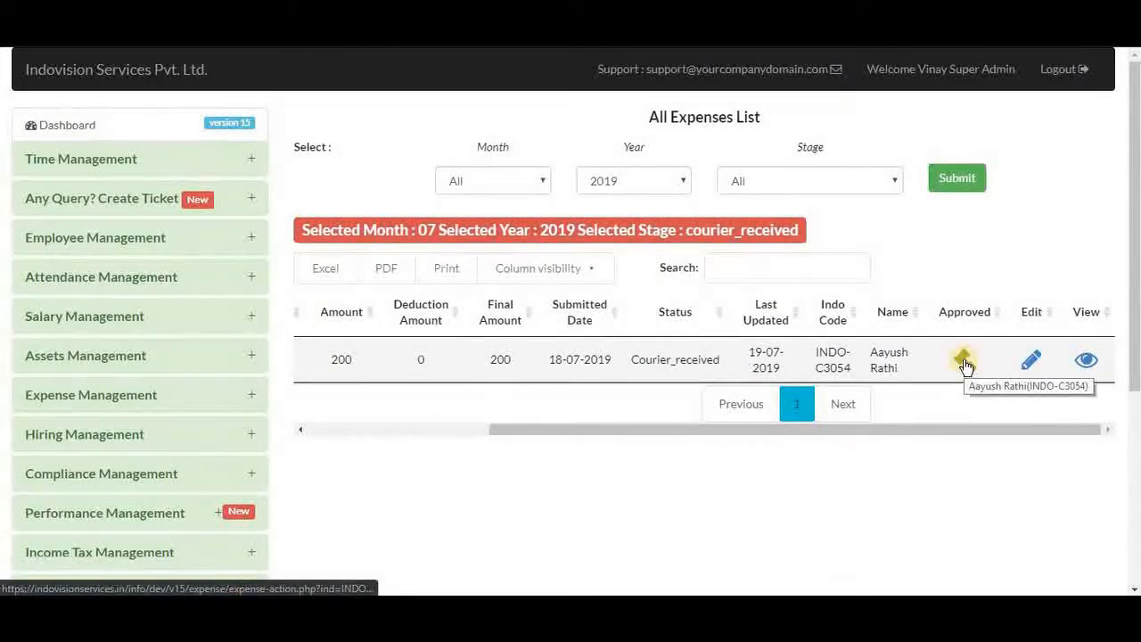
left_click(964, 361)
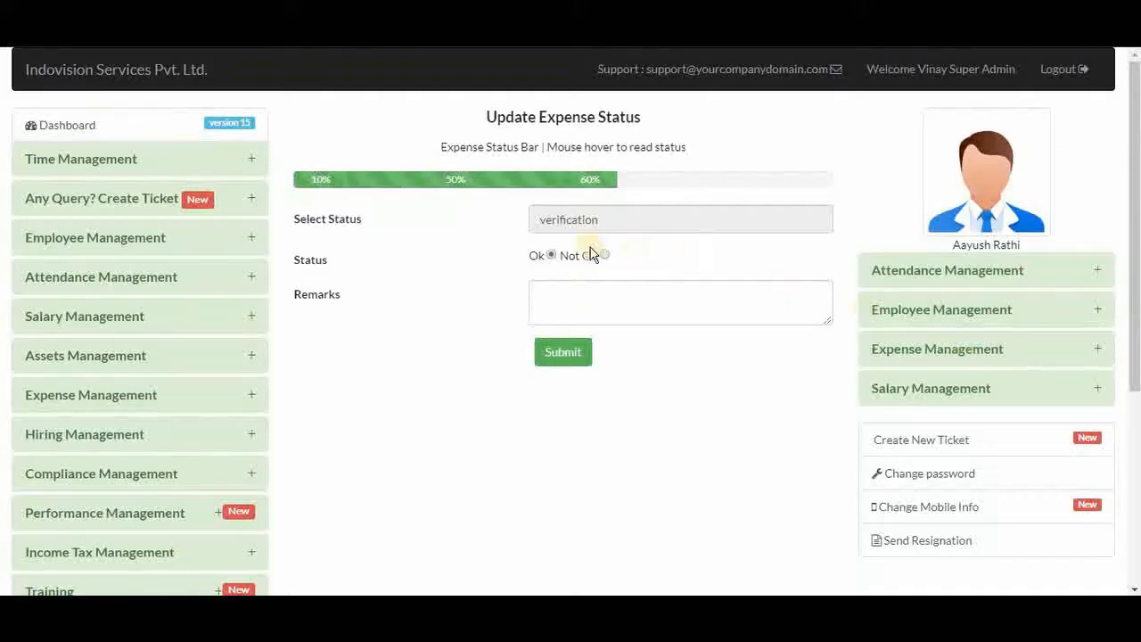
left_click(564, 357)
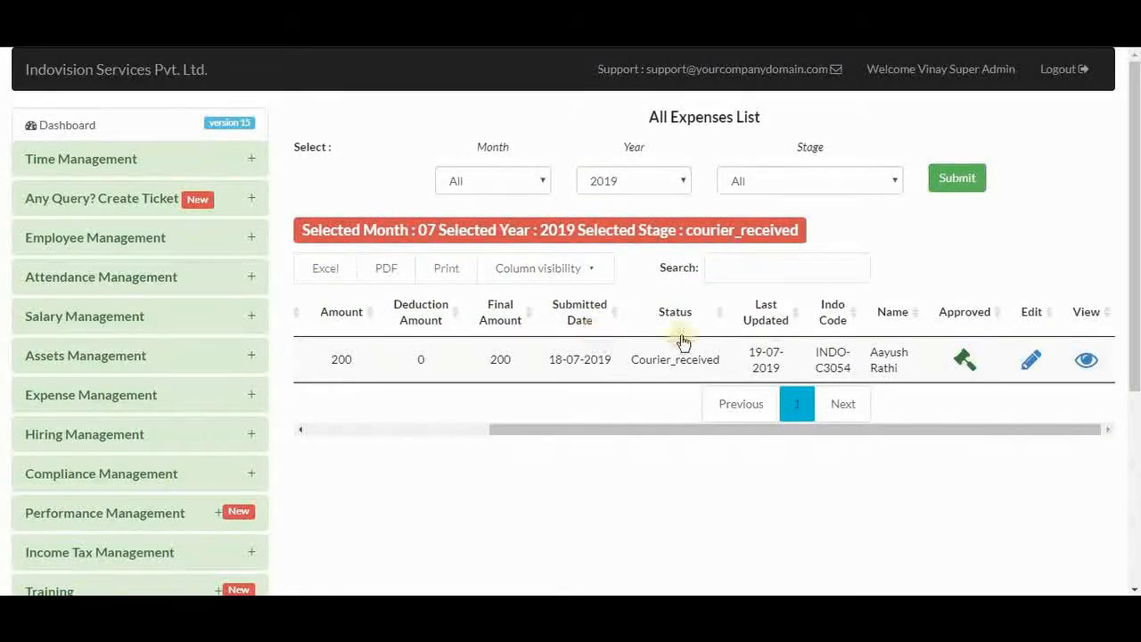
- Submit the expense's stage2_submit_customer_submit status and its stage2_customer_confirmation status as Ok
left_click(966, 359)
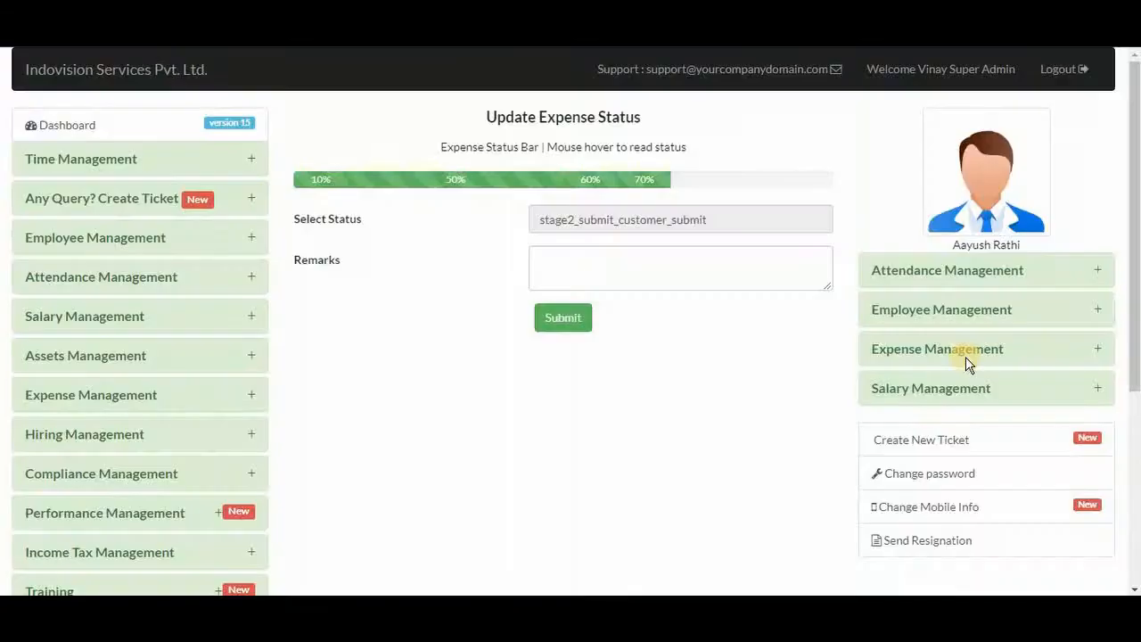
left_click(574, 319)
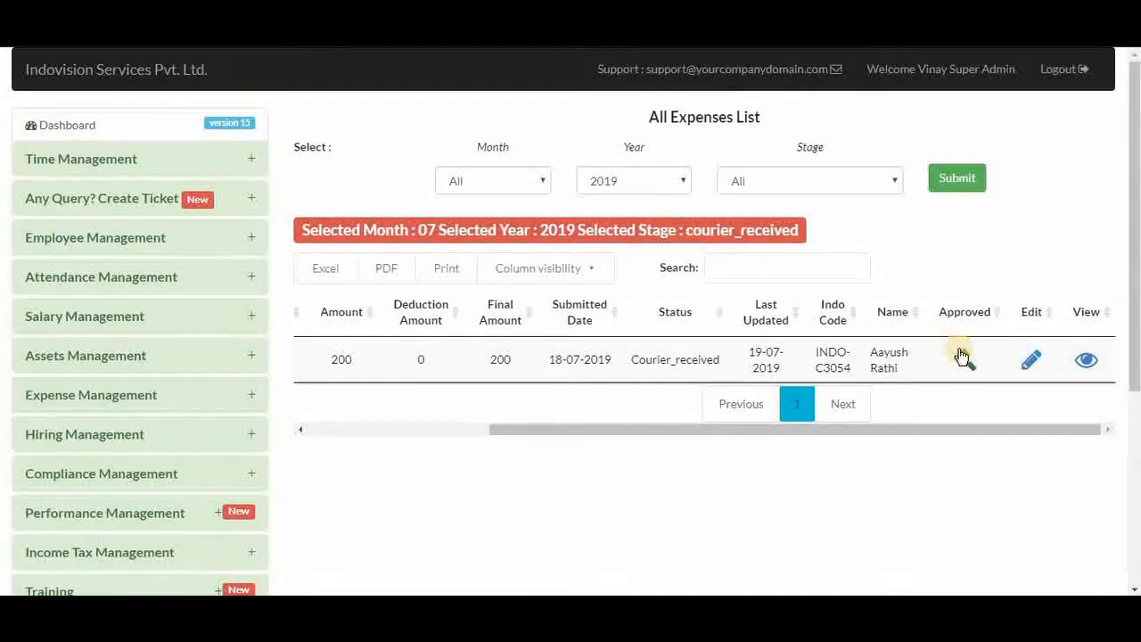
left_click(961, 356)
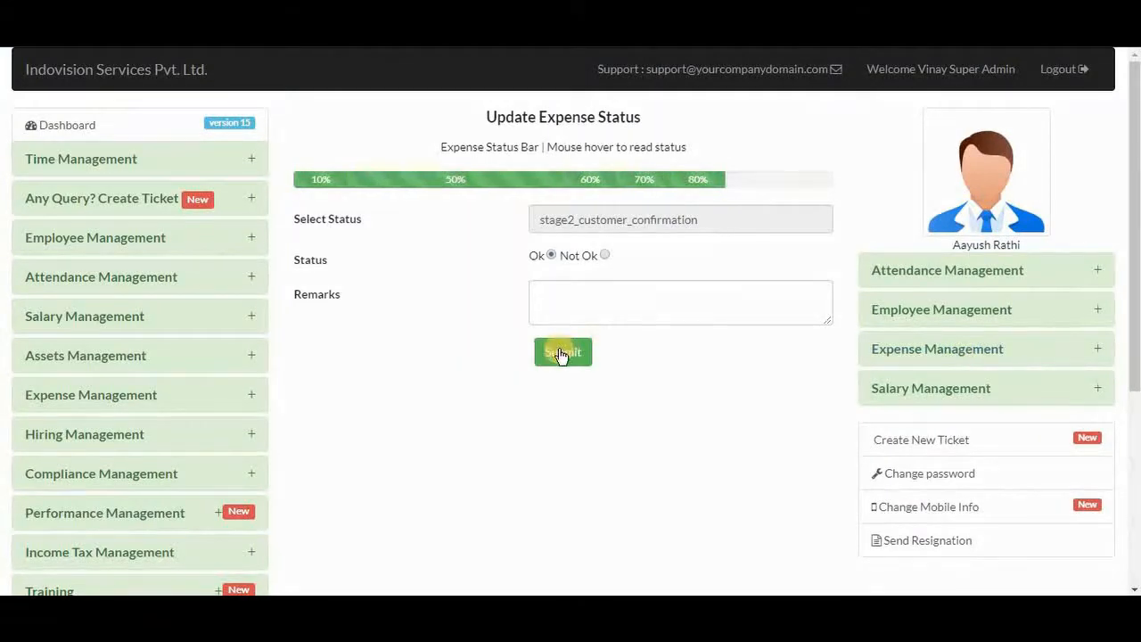
left_click(561, 353)
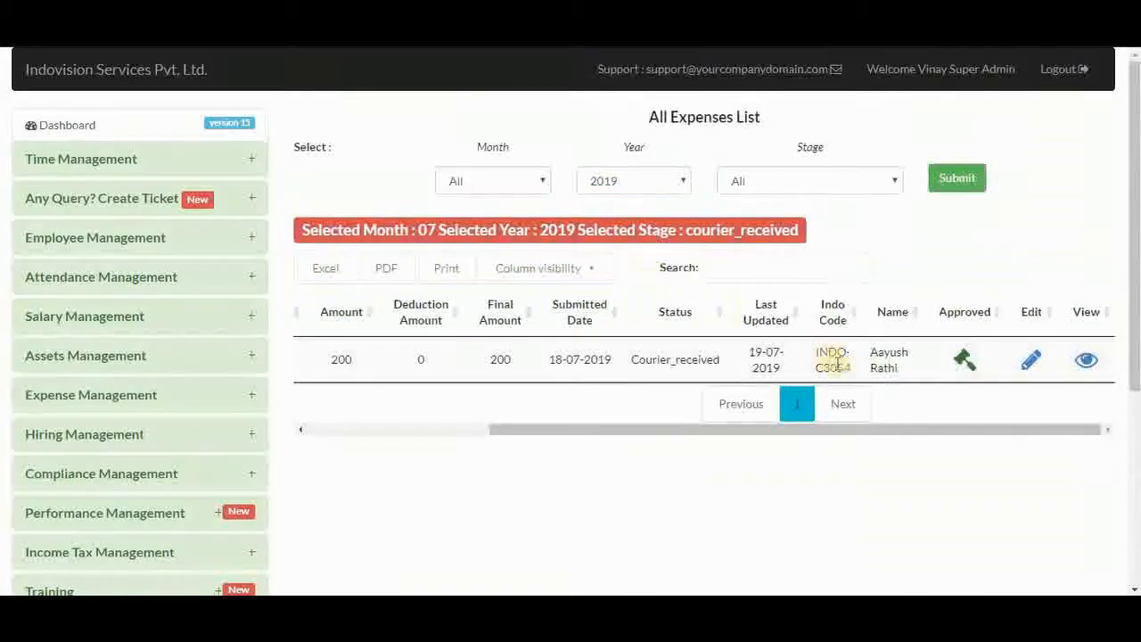
- Submit the expense's stage3_invoice_submit status with Stage2 invoice number 7868, and its stage3_rfaconfirmation status as Ok
left_click(963, 360)
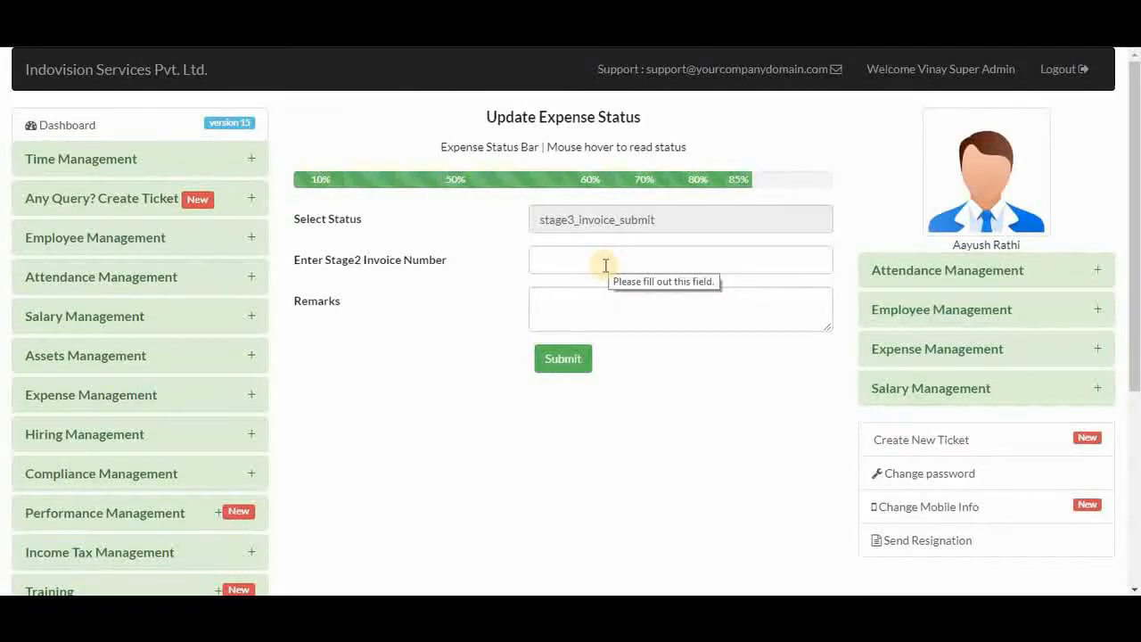
left_click(605, 265)
type("7868")
left_click(567, 359)
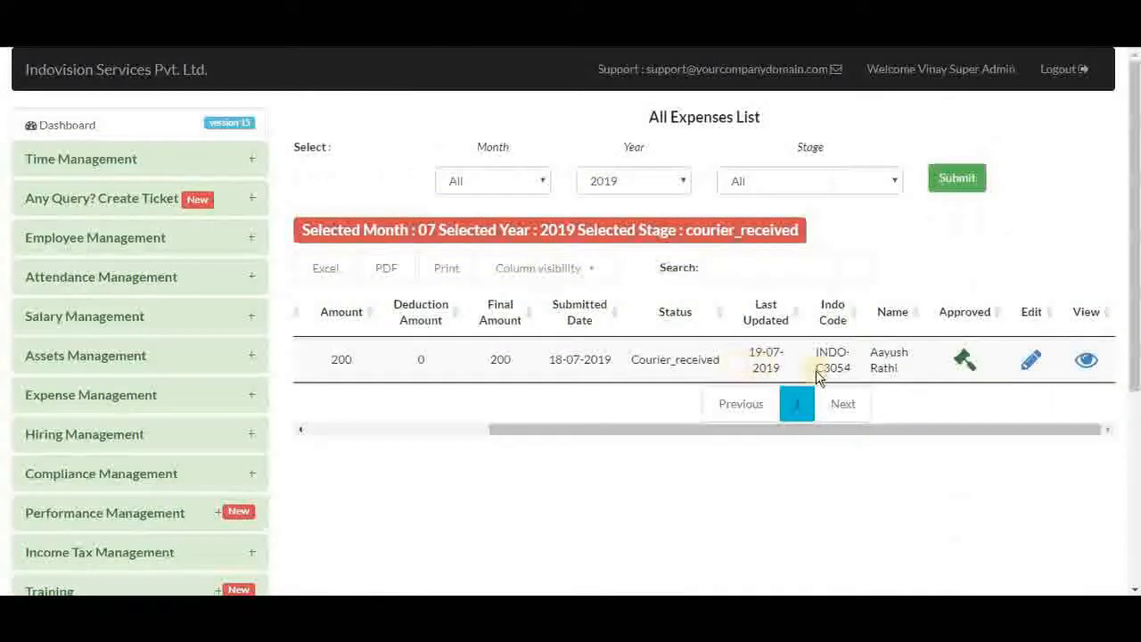
left_click(963, 360)
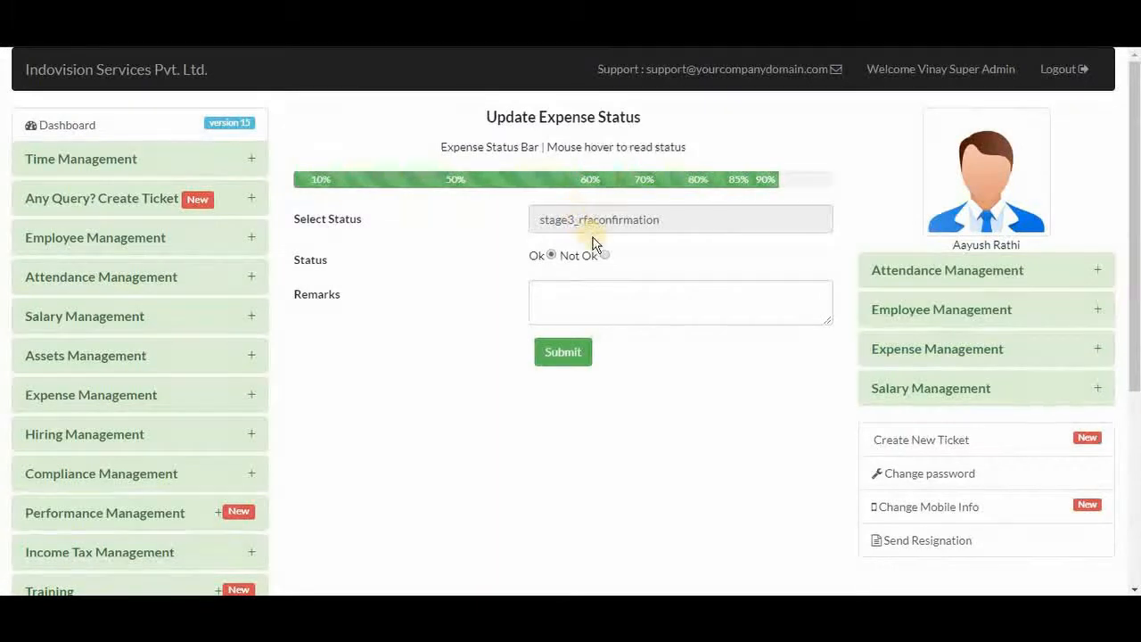
left_click(558, 357)
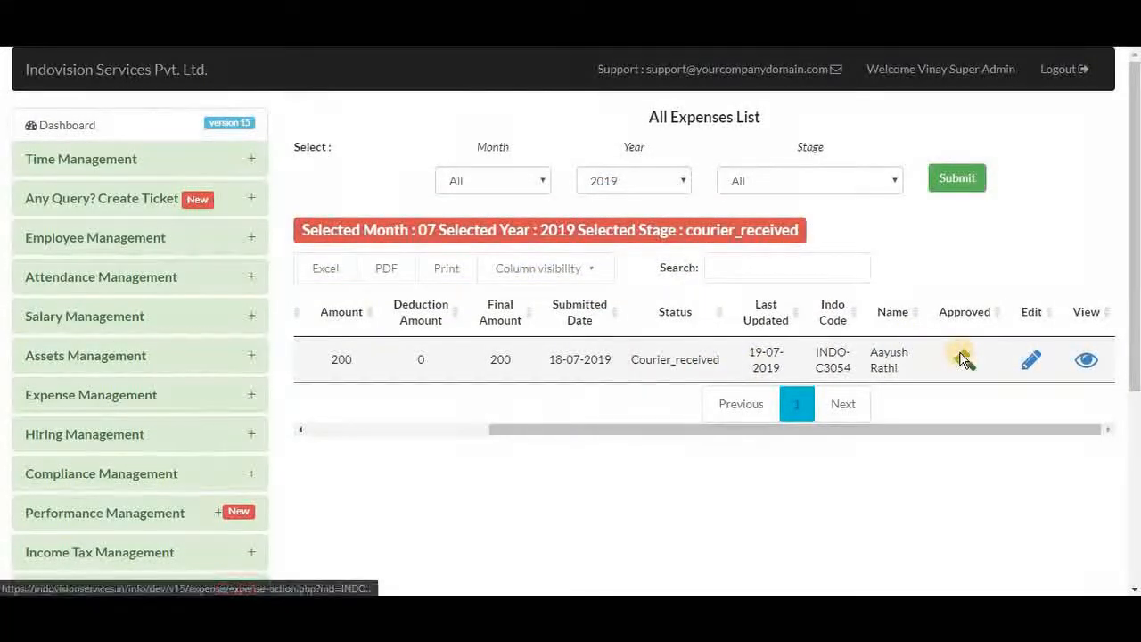
- Submit the expense's sendforpayment status and its paymentdone status
left_click(963, 357)
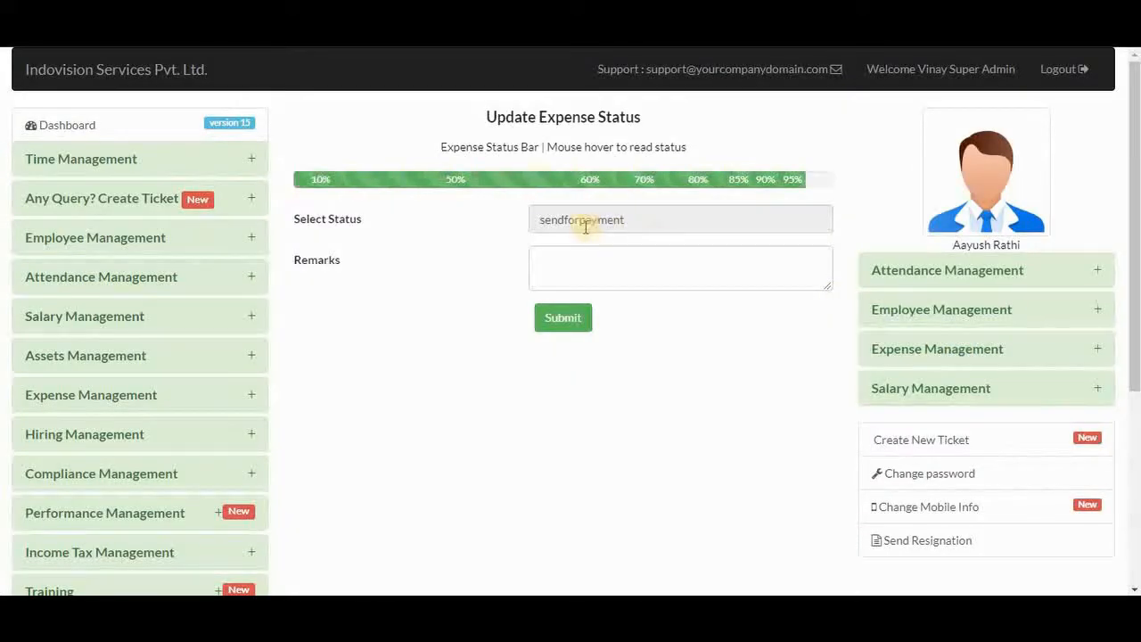
left_click(578, 319)
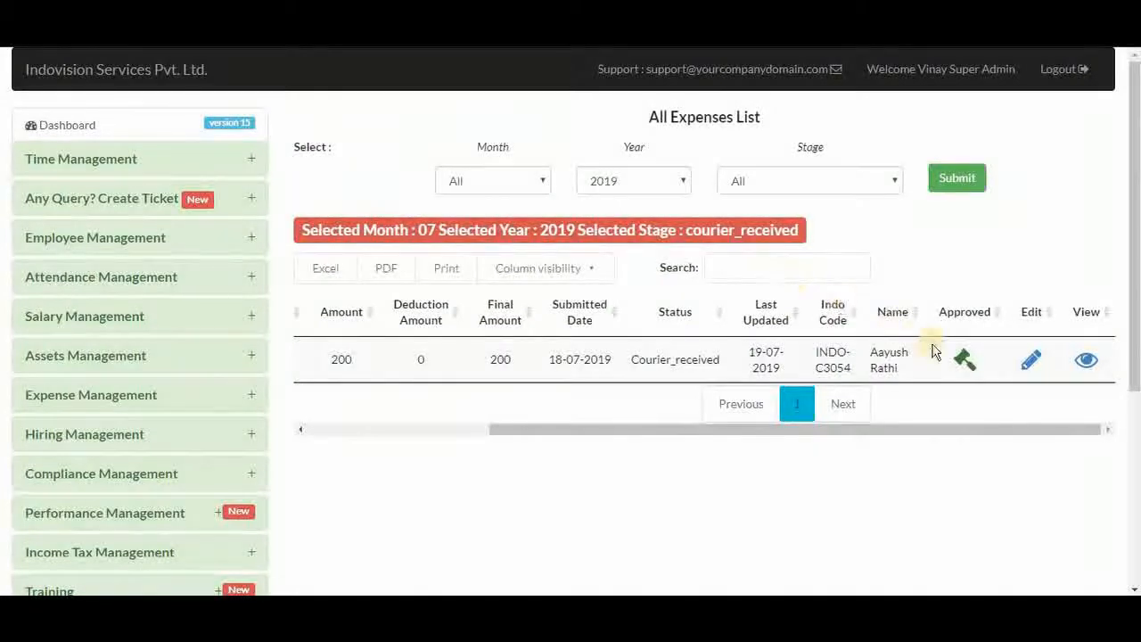
left_click(962, 357)
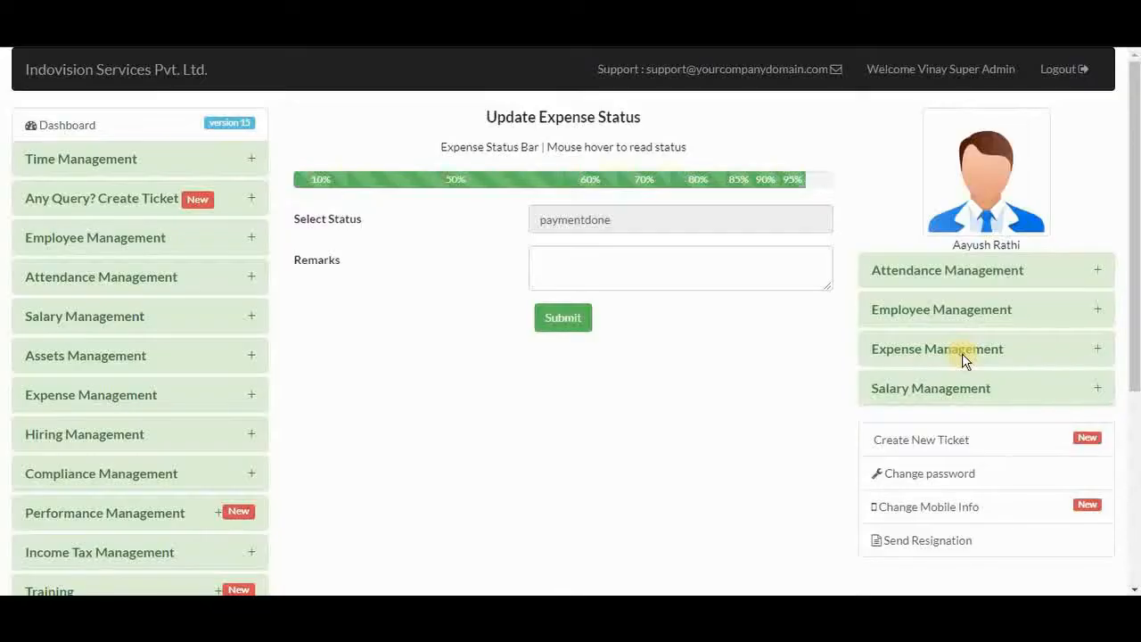
left_click(575, 321)
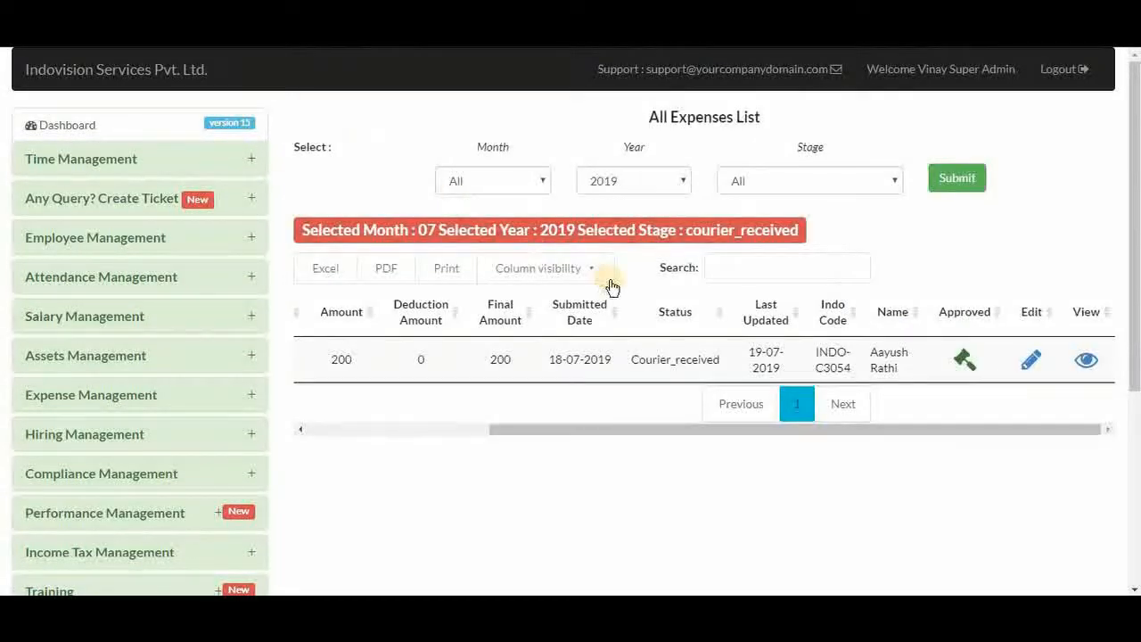
- Filter the All Expenses List by month 07, year 2019 and stage 9. Payment Done, and check the expense's row
left_click(499, 183)
left_click(502, 310)
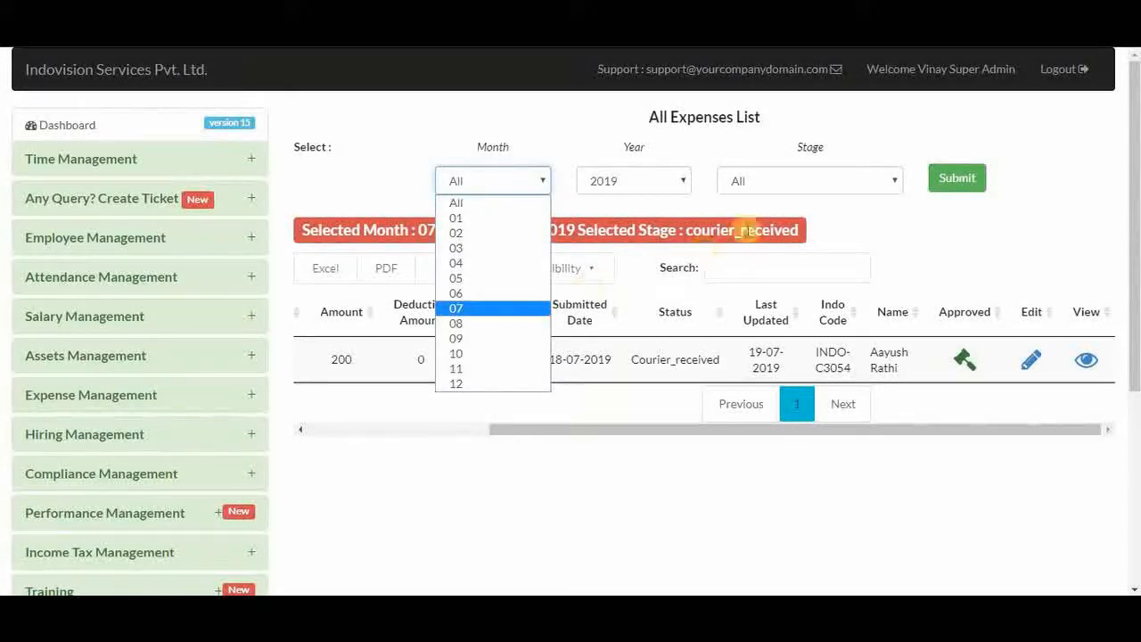
left_click(794, 182)
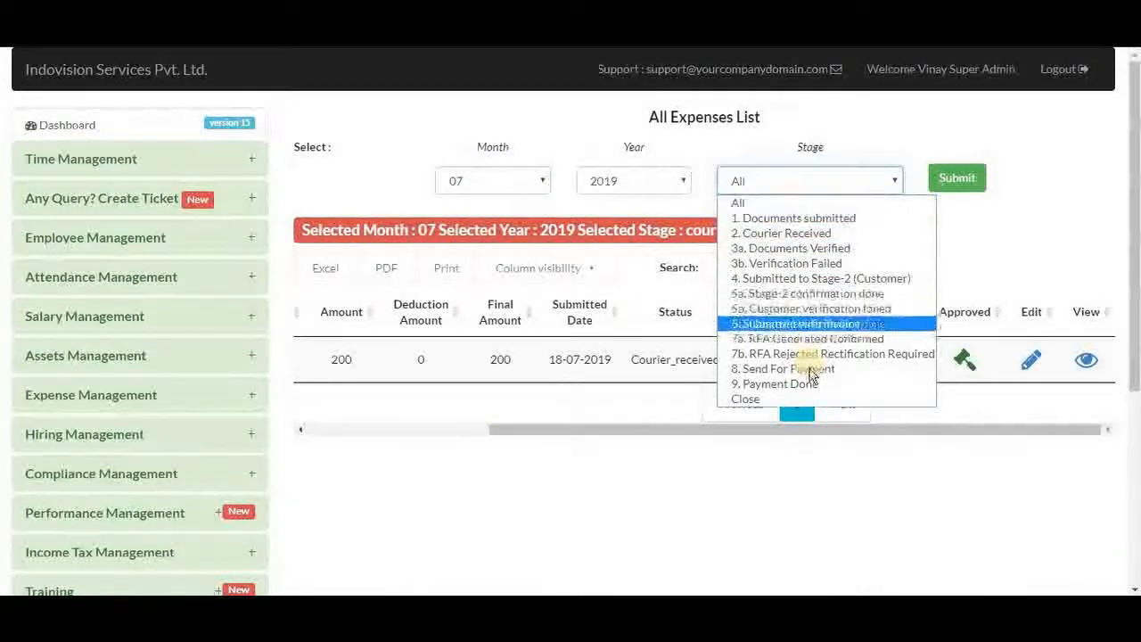
left_click(806, 384)
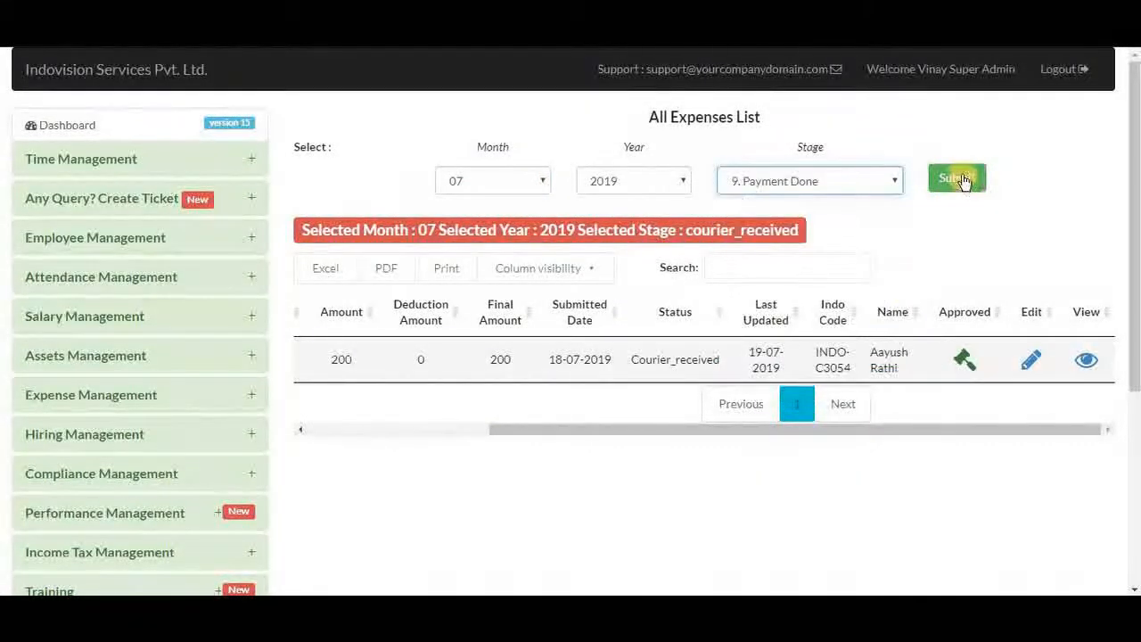
left_click(961, 179)
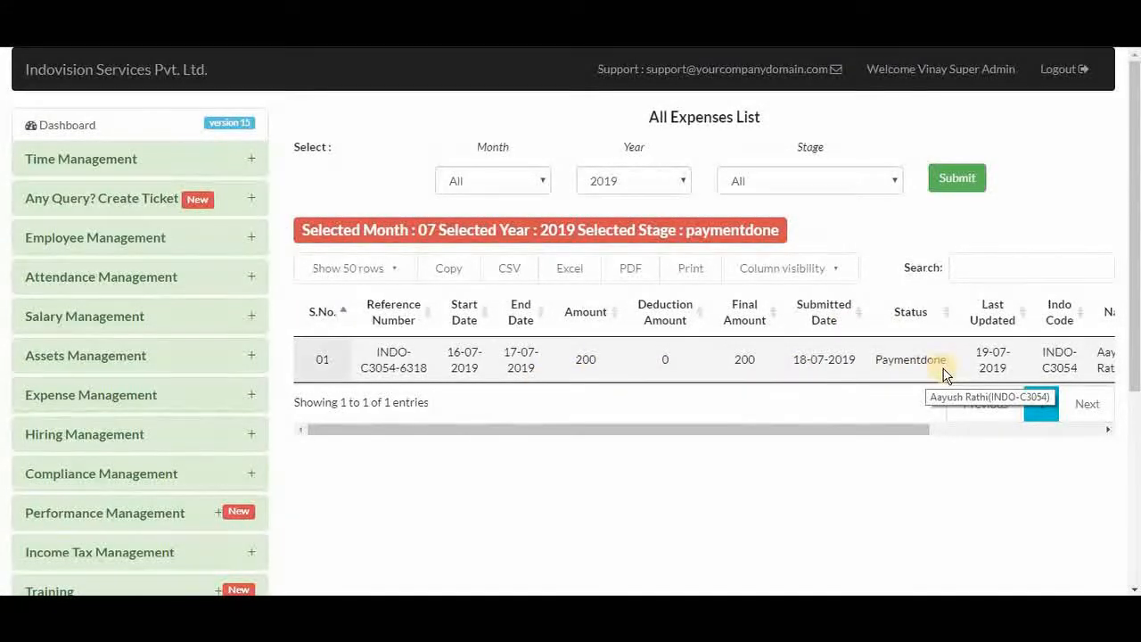
scroll(945, 374, "right", 5)
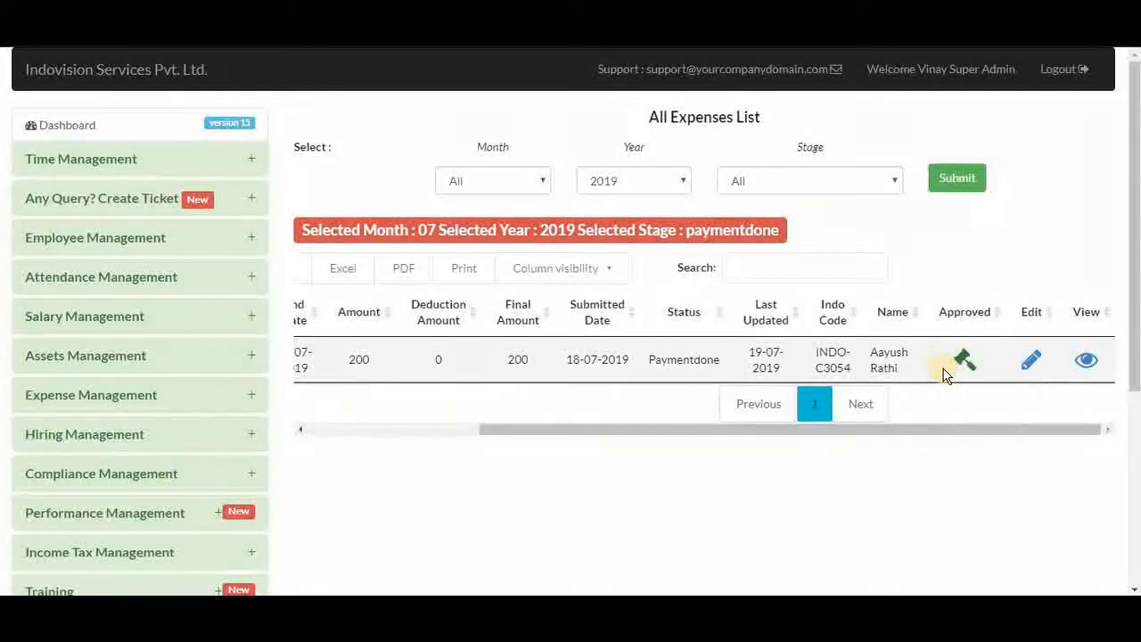
- Look at the Expenses Mastersheet page, and open the master sheet for the default search result on the Expense Module page
left_click(164, 401)
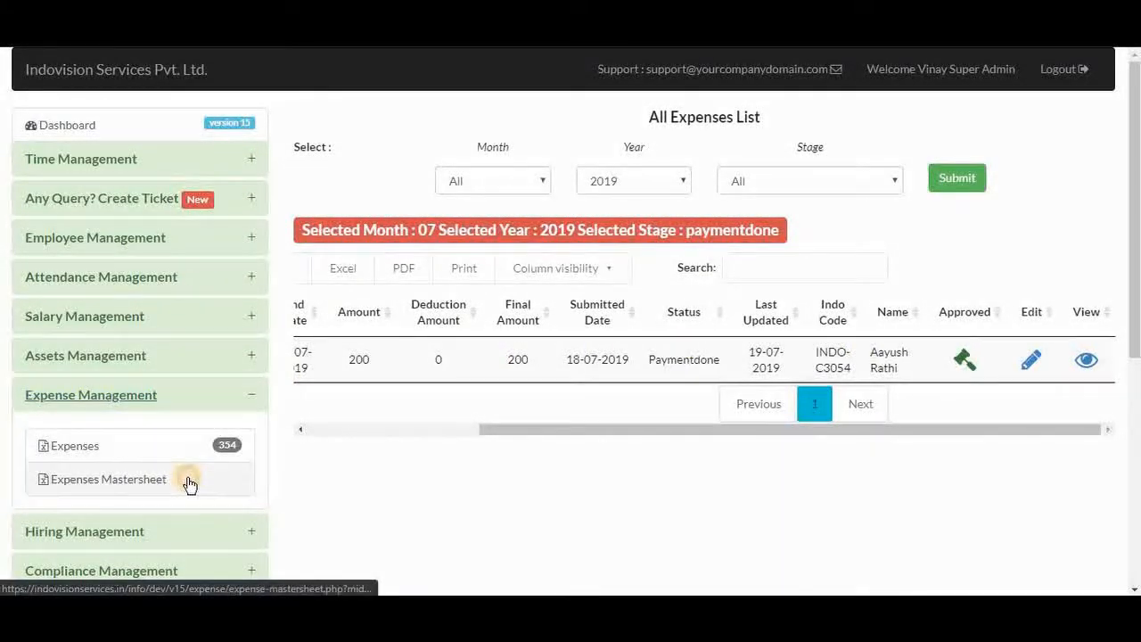
left_click(189, 484)
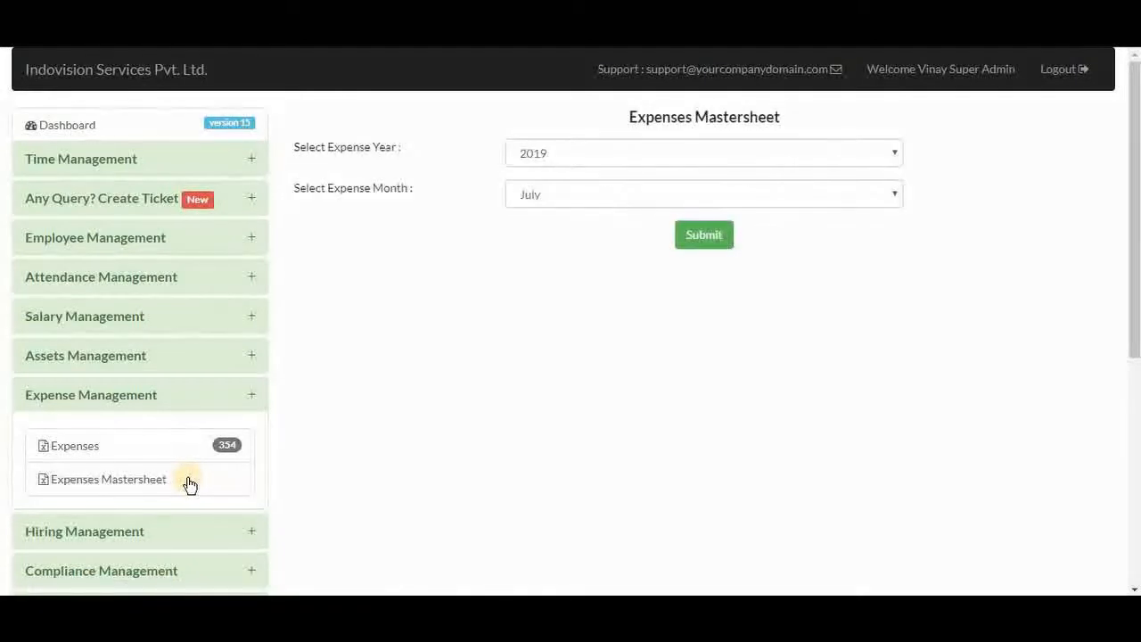
left_click(160, 453)
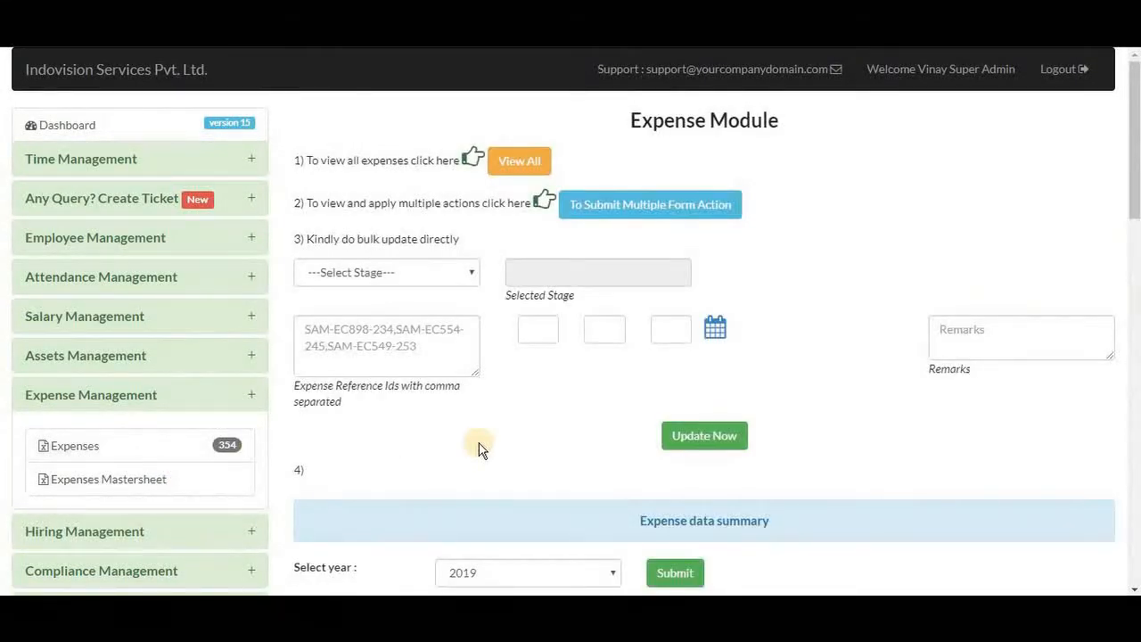
scroll(477, 448, "down", 2)
scroll(479, 449, "down", 8)
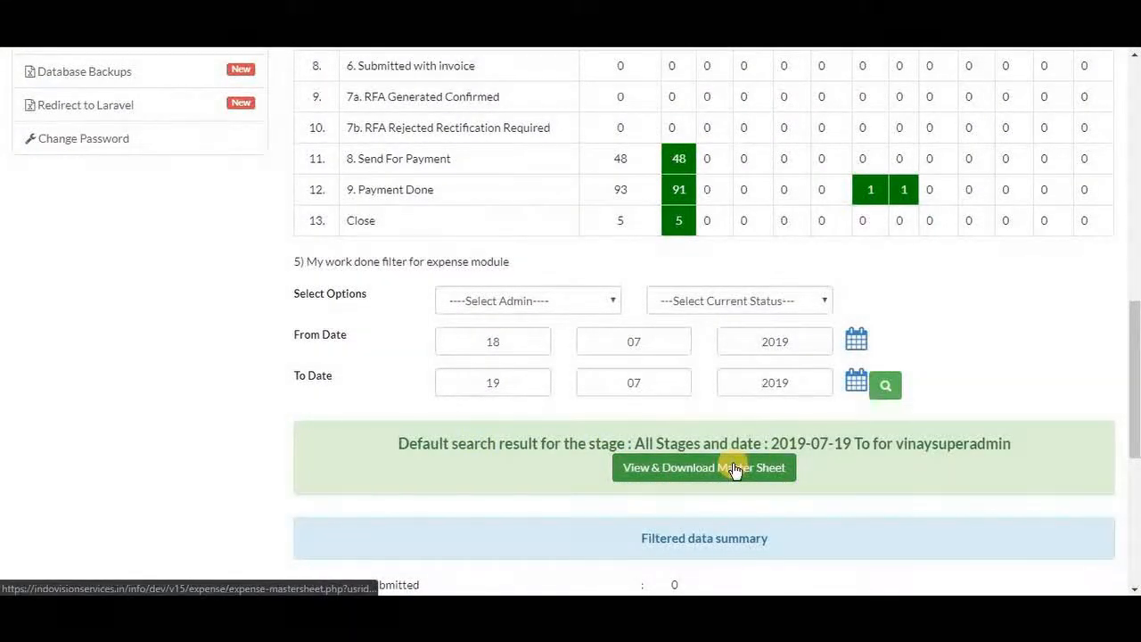
left_click(735, 471)
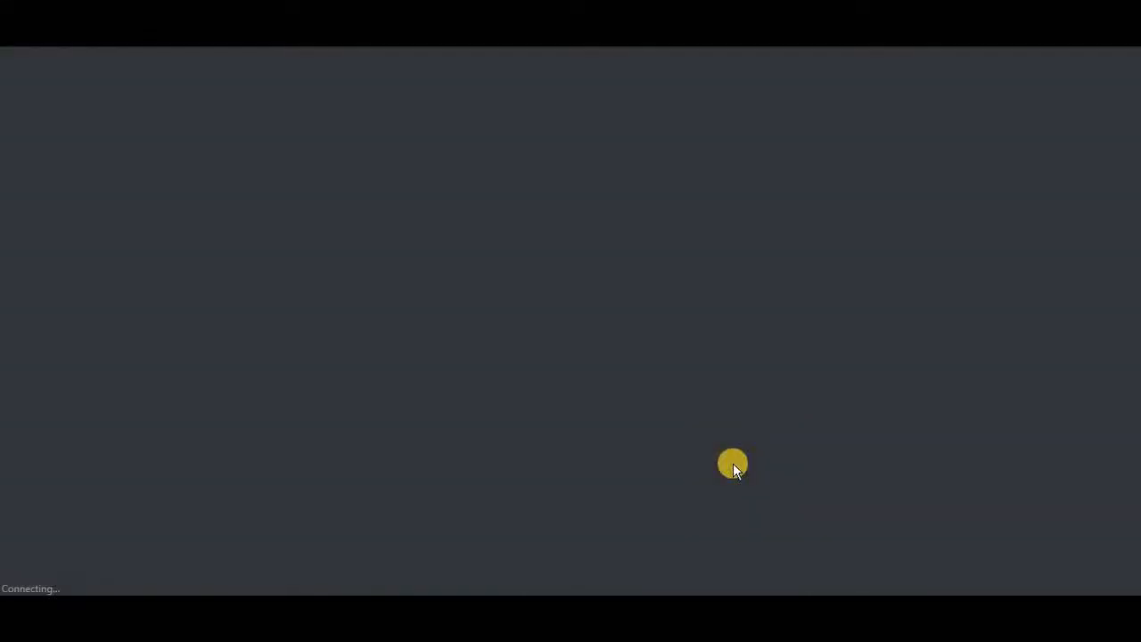